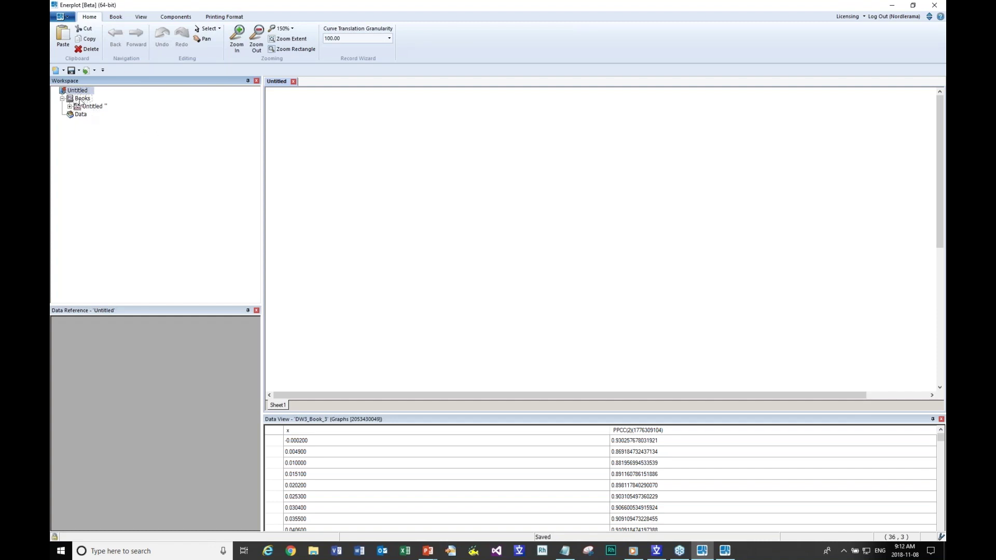
Save the untitled book in the Documents folder, using a person's first name as the file name
left_click(84, 99)
right_click(85, 101)
key("Escape")
left_click(92, 109)
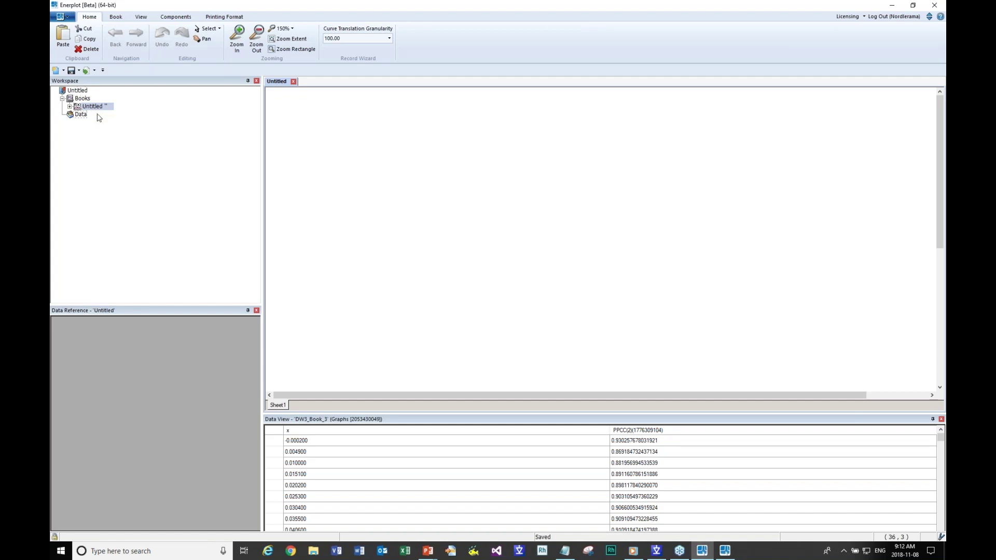
right_click(93, 107)
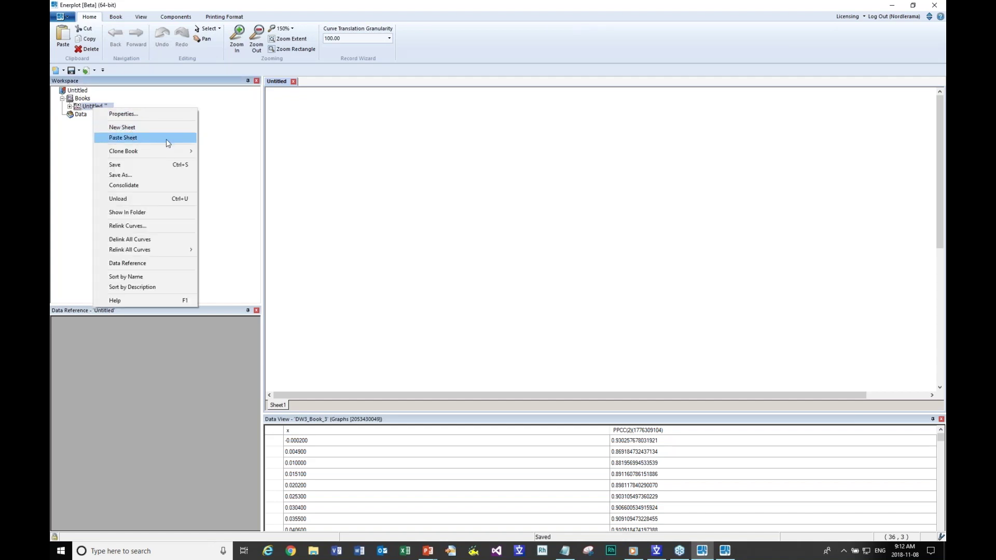
left_click(156, 176)
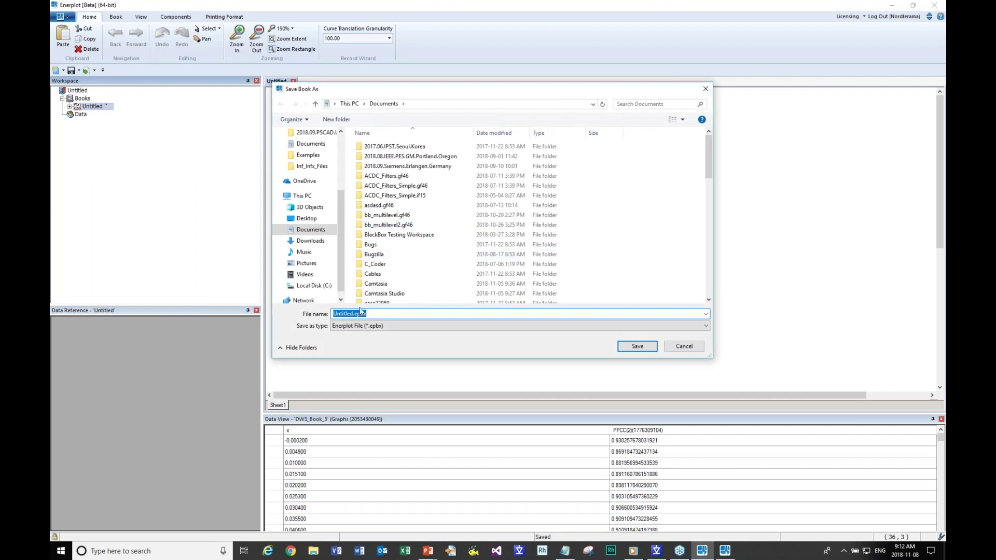
type("John")
left_click(638, 346)
Set the saved book's description to "Whatever" in its properties
right_click(100, 110)
left_click(127, 114)
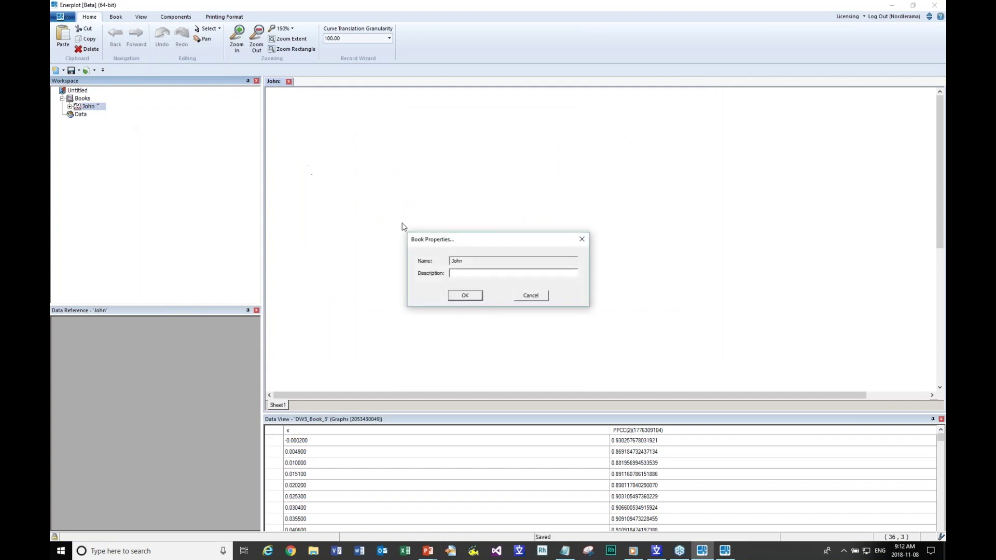
left_click(480, 275)
type("Whatever")
left_click(471, 300)
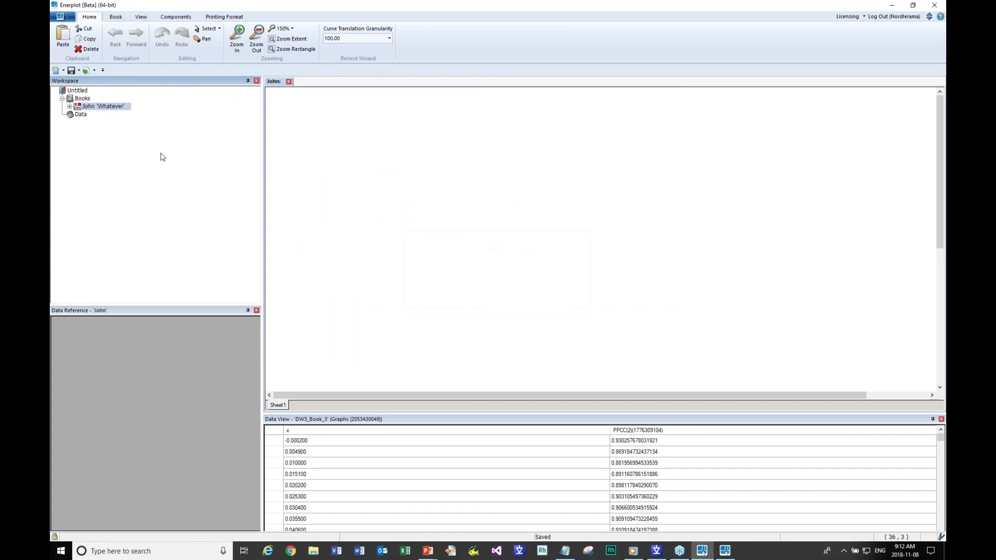
Expand the book in the workspace tree and add a second sheet to it
left_click(69, 106)
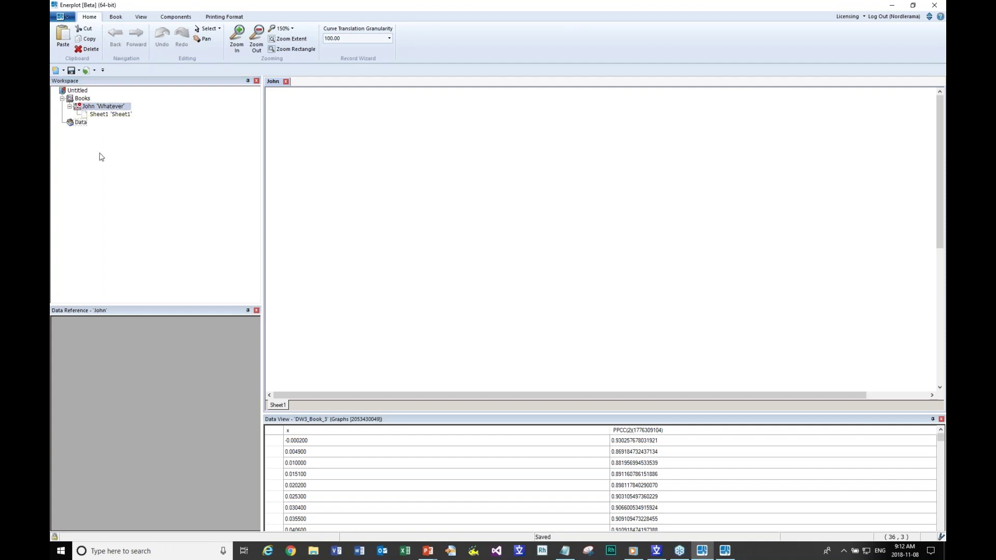
left_click(113, 116)
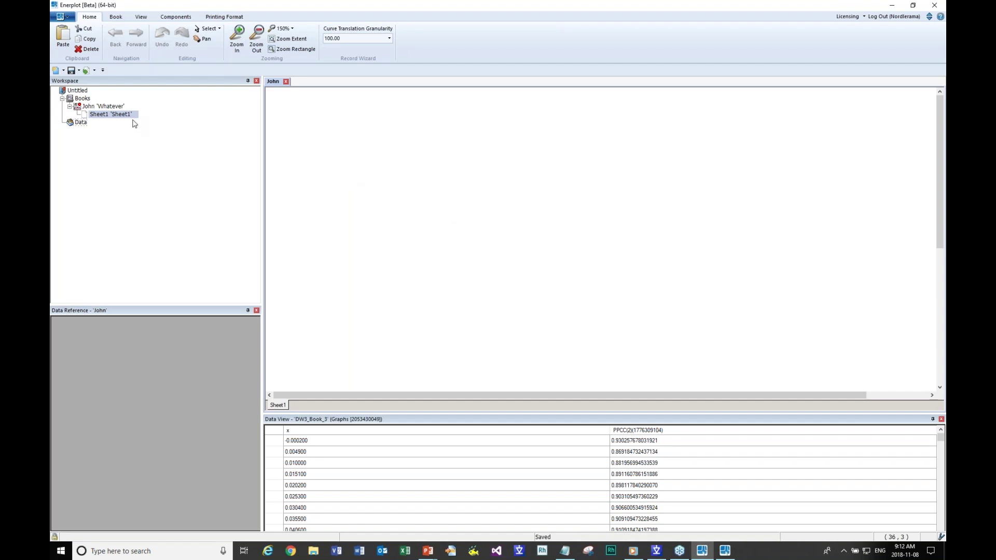
left_click(114, 109)
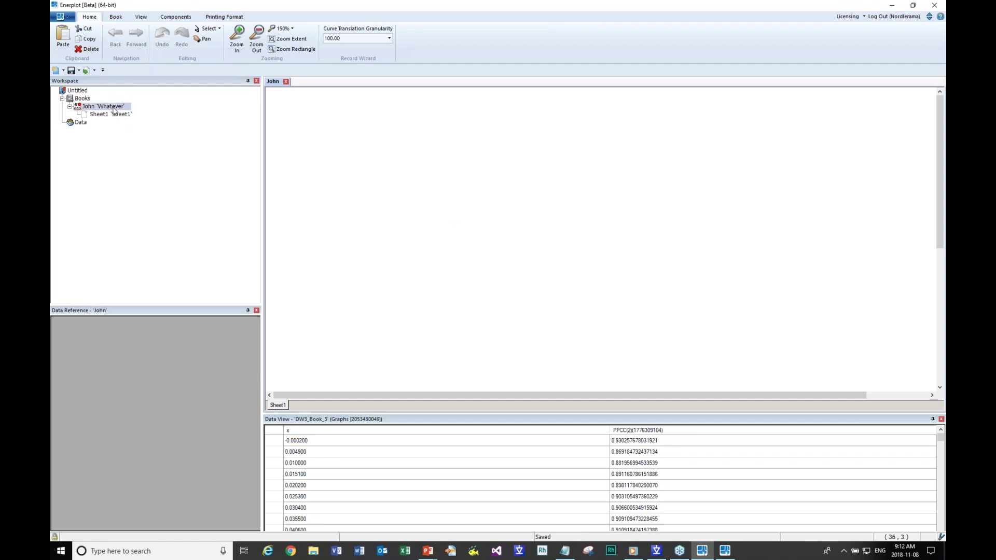
right_click(113, 109)
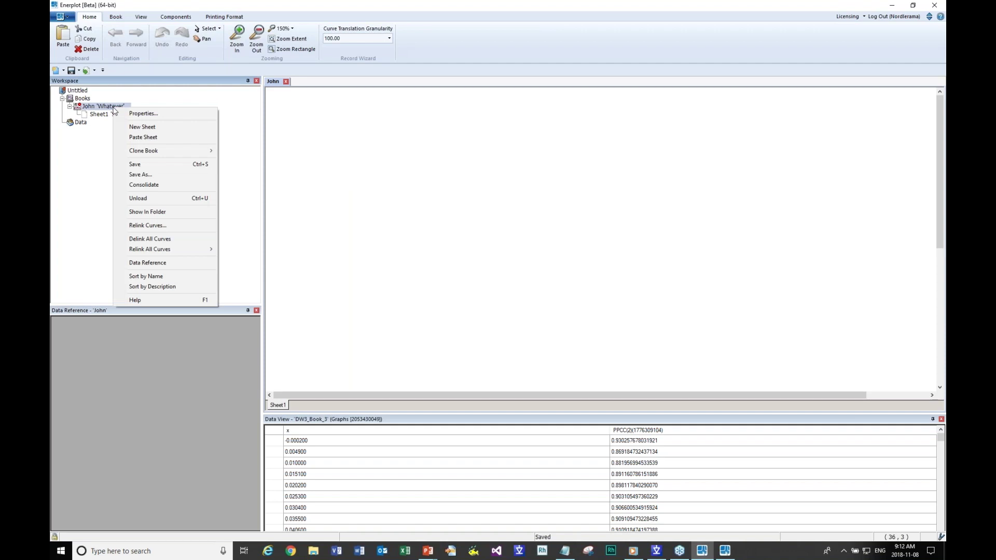
left_click(164, 130)
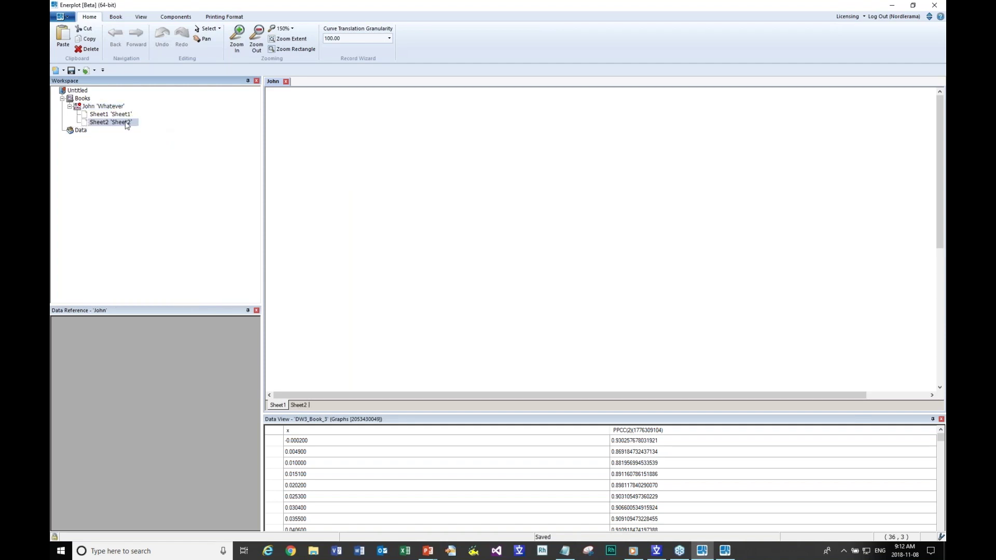
Switch back and forth between Sheet1 and Sheet2 to view each sheet of the book
left_click(121, 115)
left_click(122, 123)
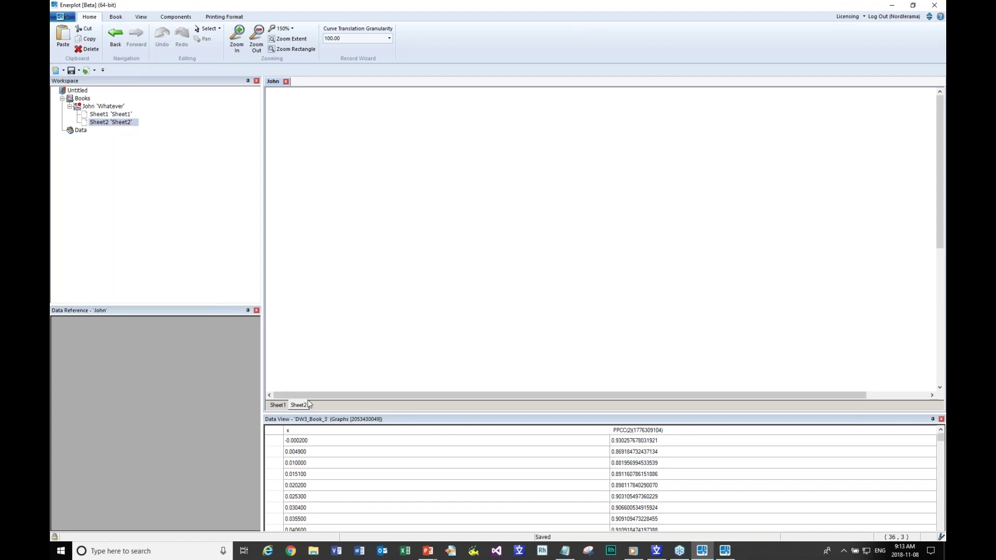
left_click(279, 406)
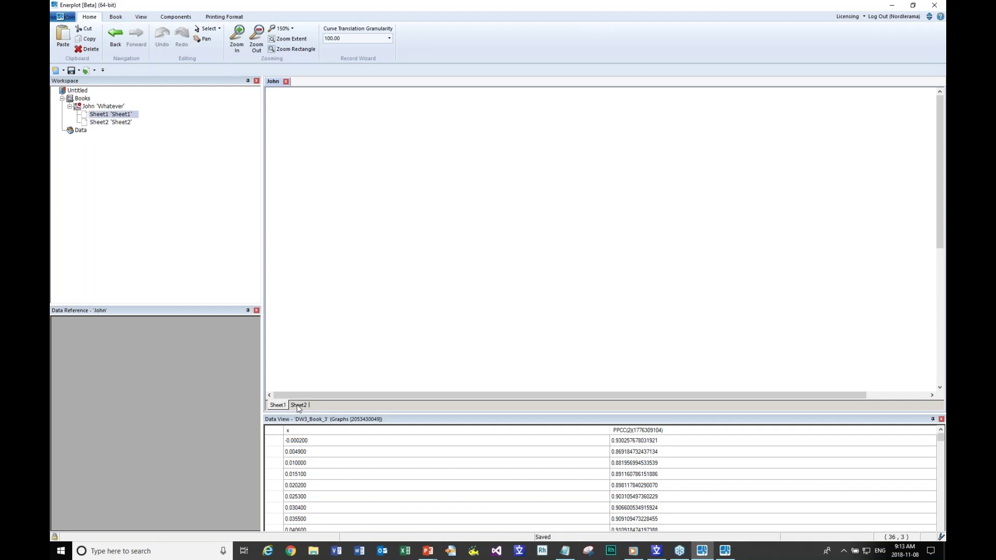
left_click(299, 406)
left_click(284, 406)
left_click(299, 405)
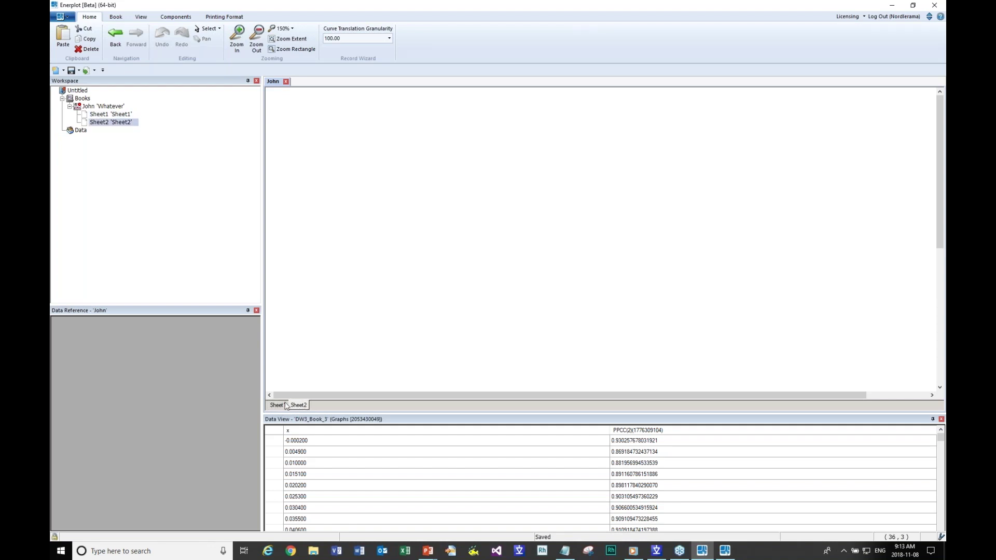
left_click(284, 406)
left_click(299, 405)
left_click(284, 409)
left_click(299, 407)
left_click(283, 408)
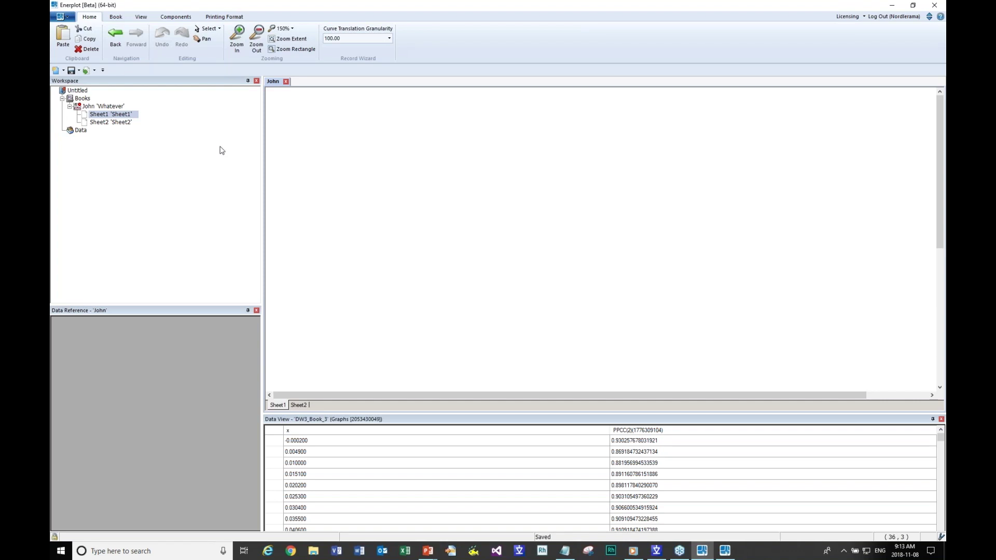
Add a third and a fourth sheet to the book
right_click(108, 110)
left_click(137, 127)
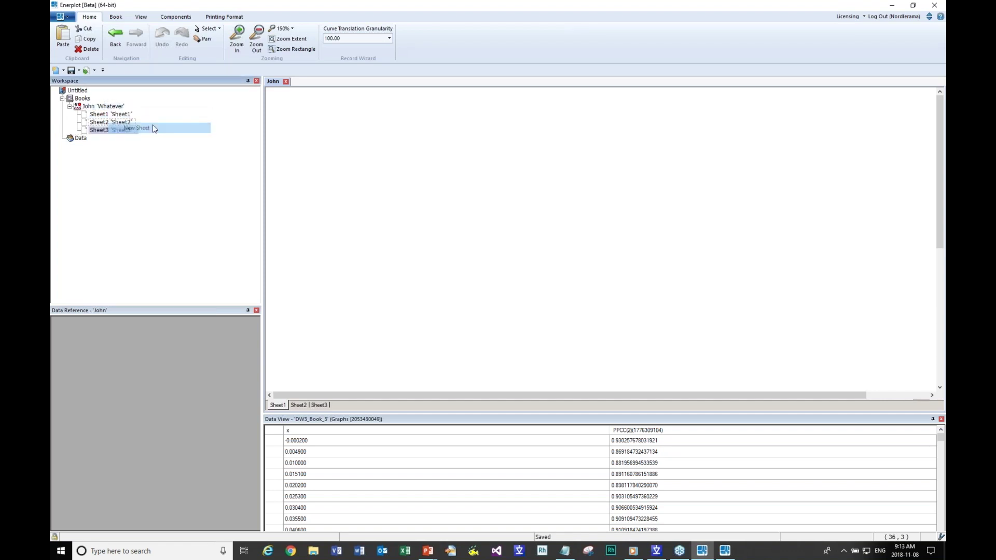
right_click(108, 107)
left_click(148, 123)
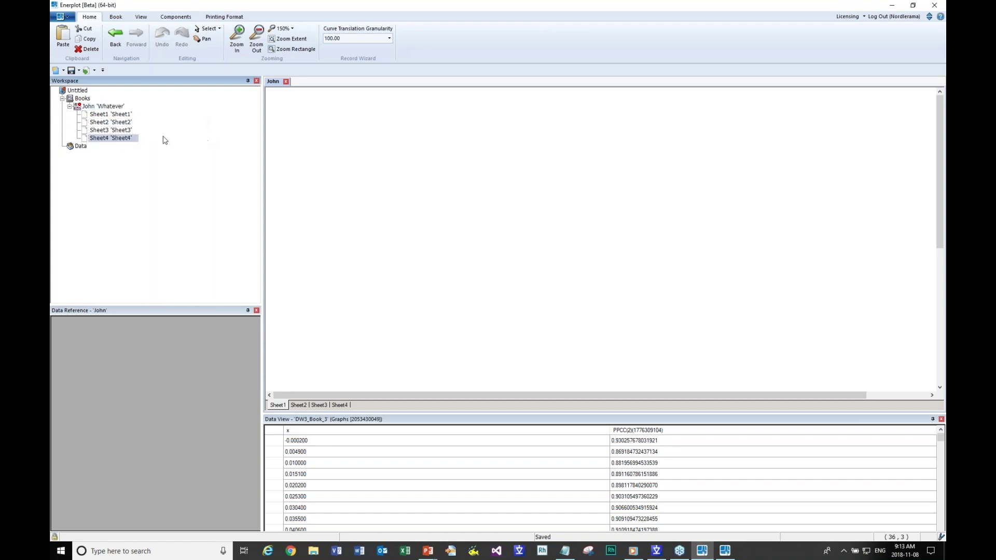
left_click(98, 107)
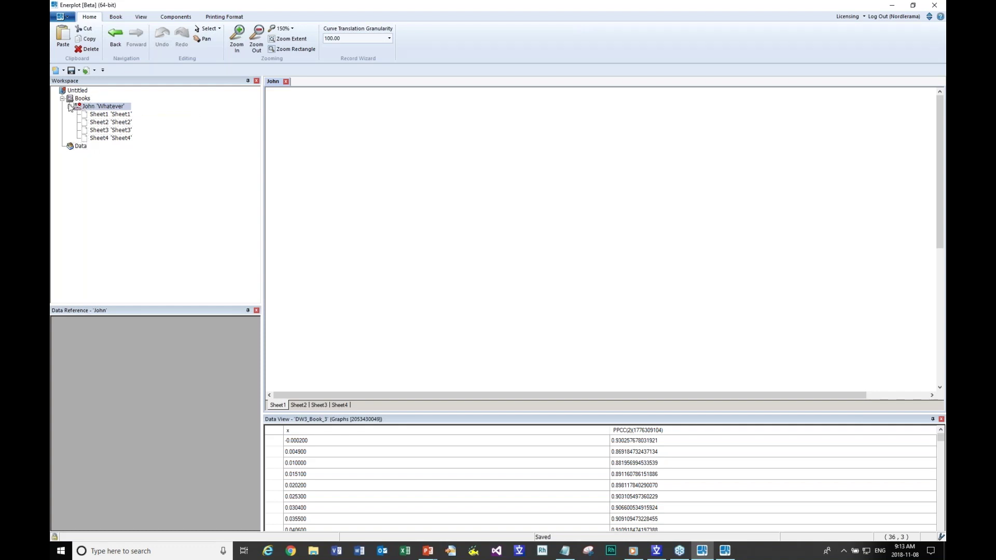
Load the dataset file wind_gensoftstart.infx from the Inf_Infx_Files folder inside DataFiles into the workspace data
left_click(81, 148)
right_click(83, 149)
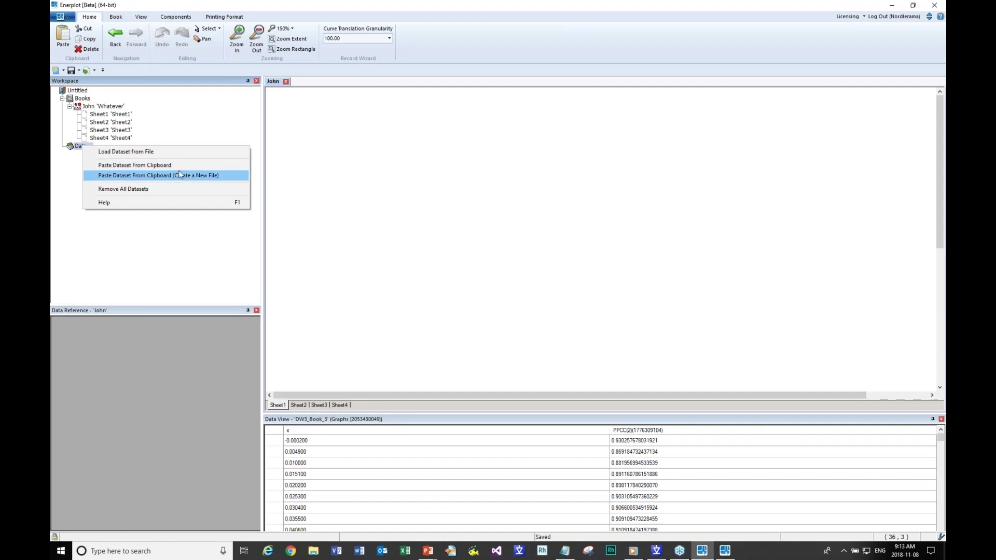
left_click(127, 152)
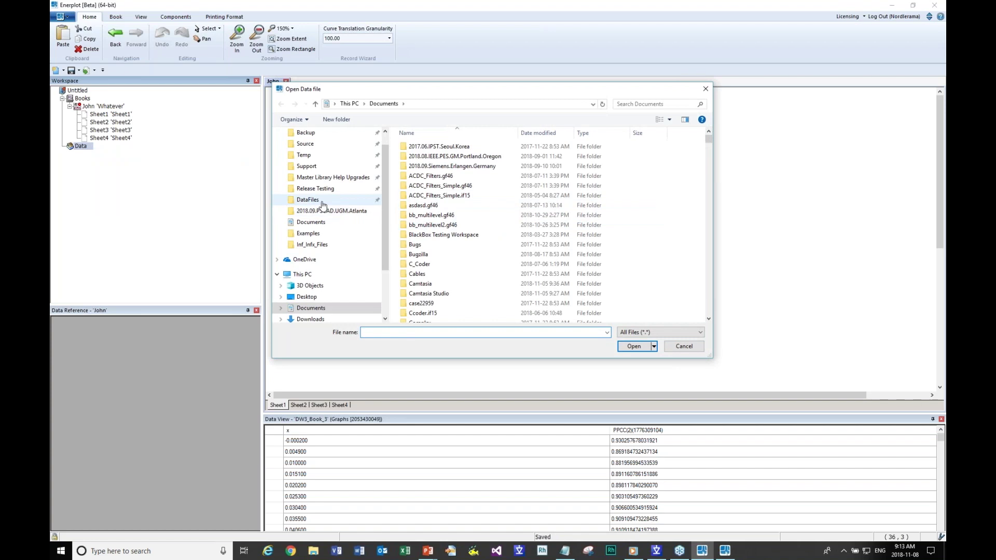
left_click(322, 201)
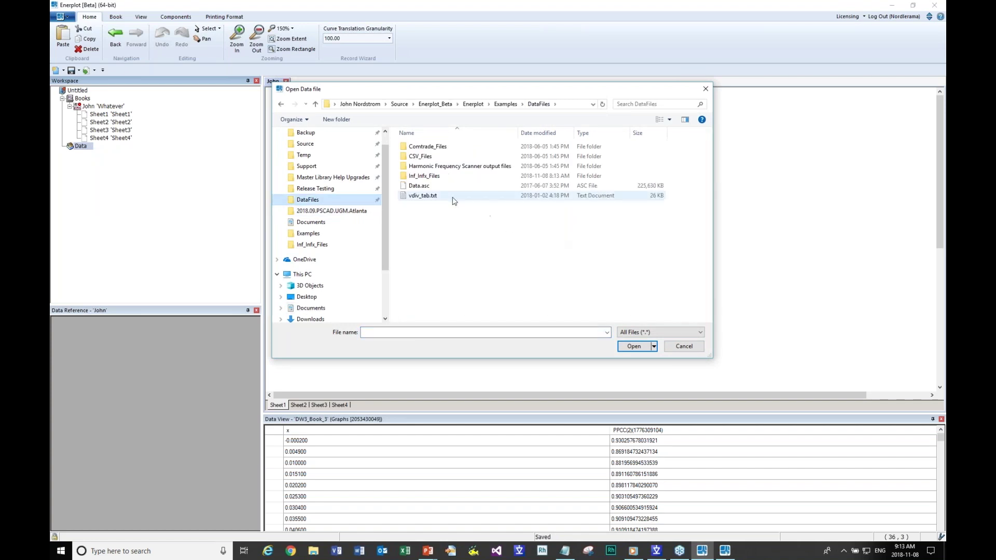
double_click(433, 177)
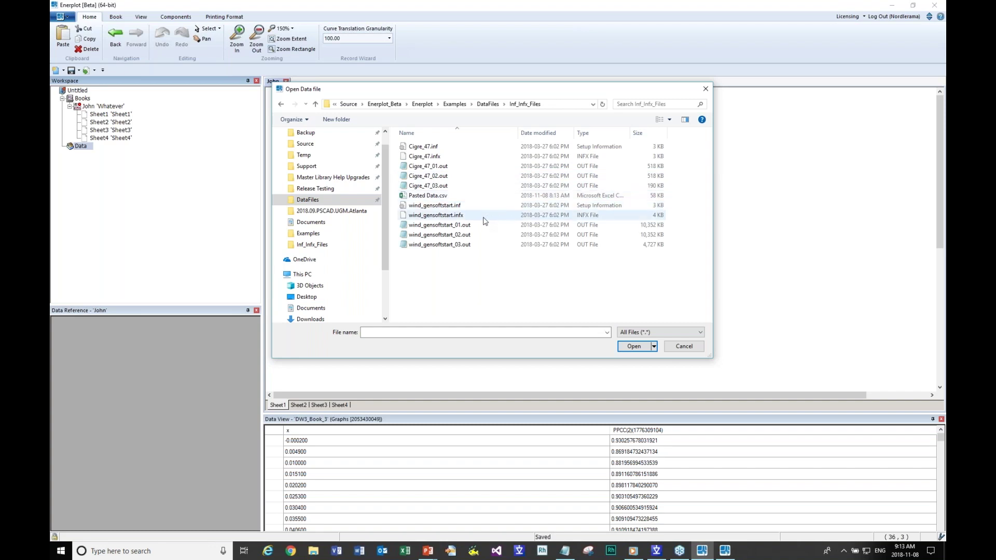
left_click(462, 216)
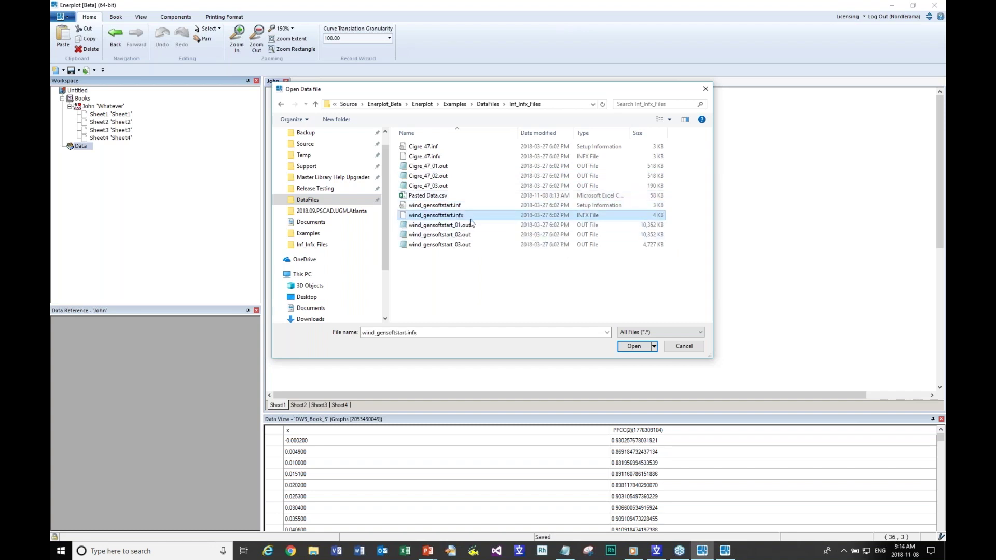
left_click(644, 348)
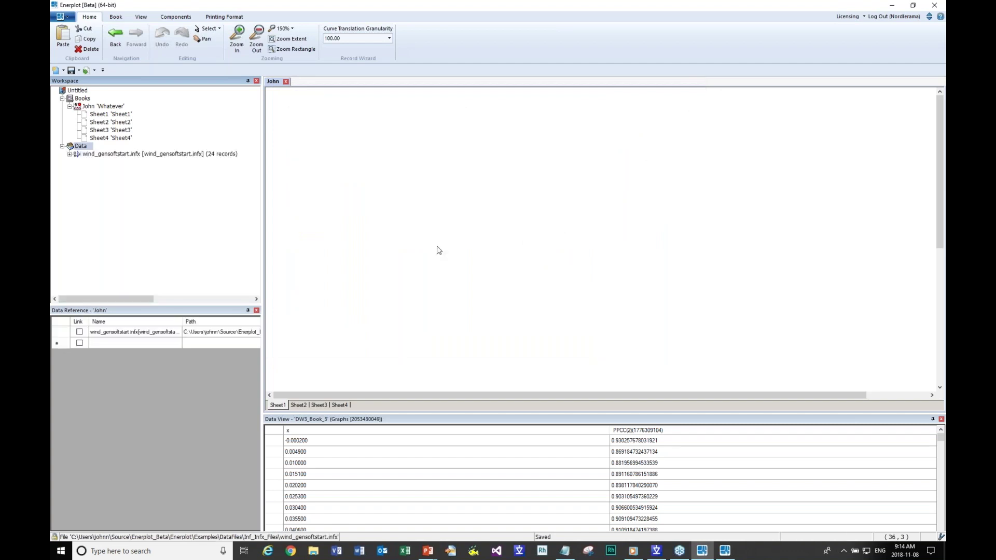
Examine the records in the non-grouped folder of the wind_gensoftstart.infx dataset, and collapse the dataset again
left_click(170, 155)
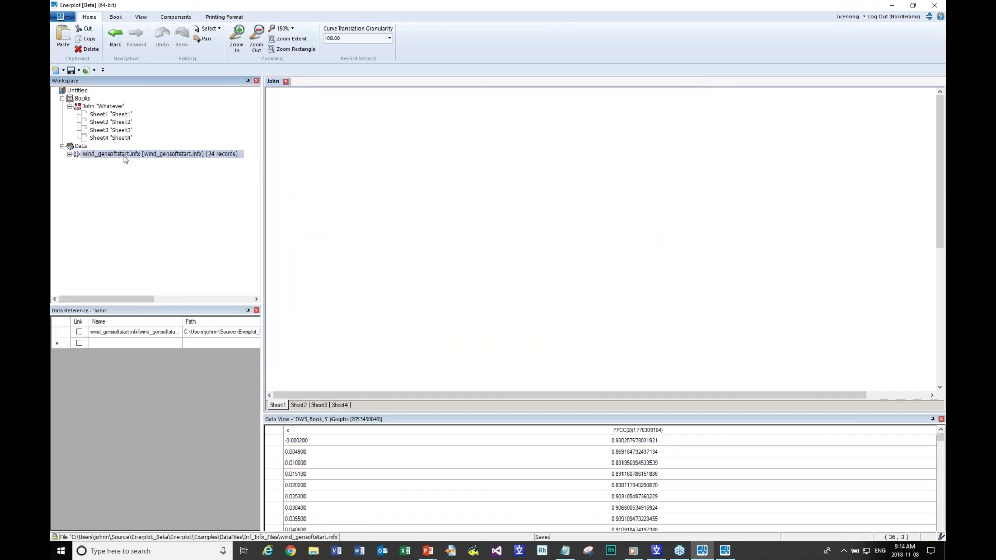
left_click(69, 155)
left_click(77, 161)
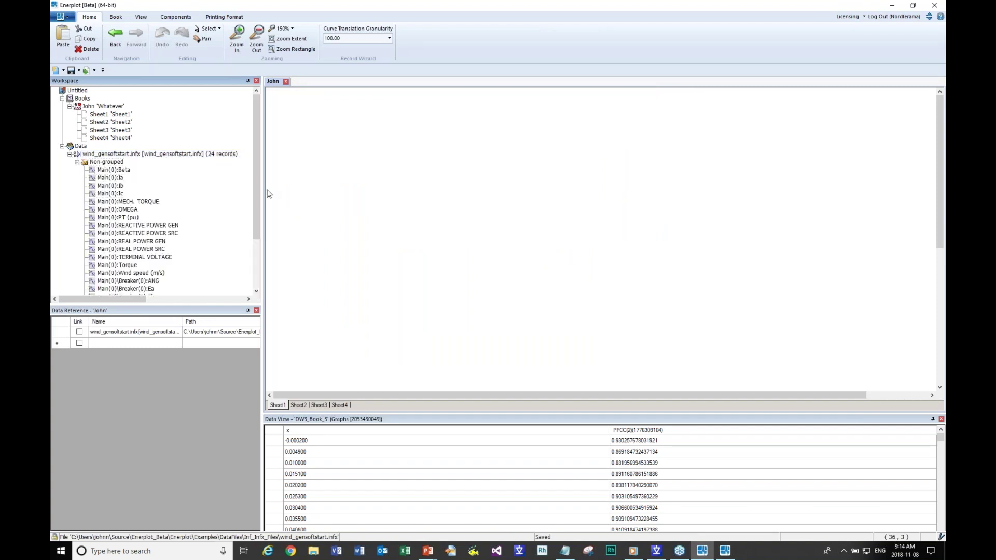
scroll(257, 208, "down", 3)
scroll(256, 209, "down", 4)
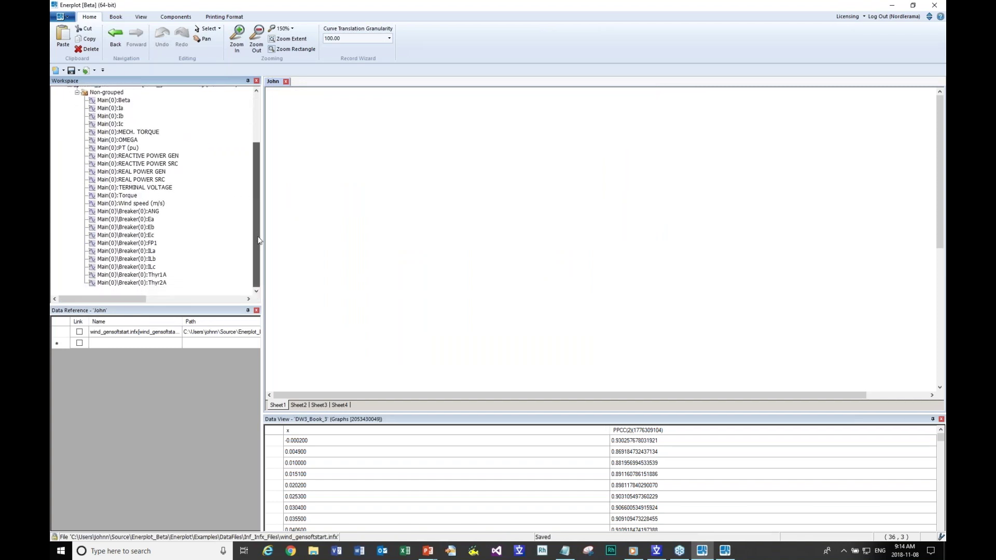
left_click(219, 102)
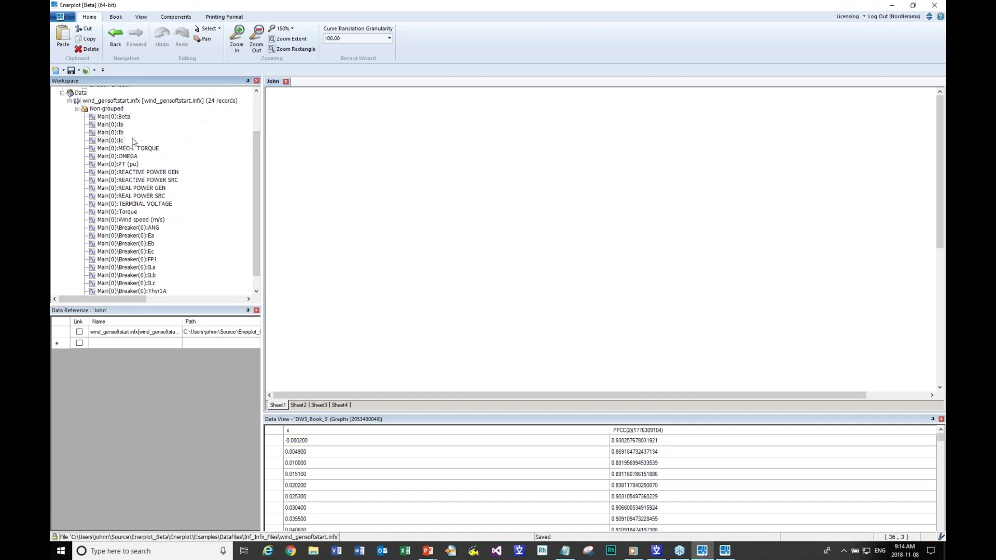
left_click_drag(254, 205, 260, 182)
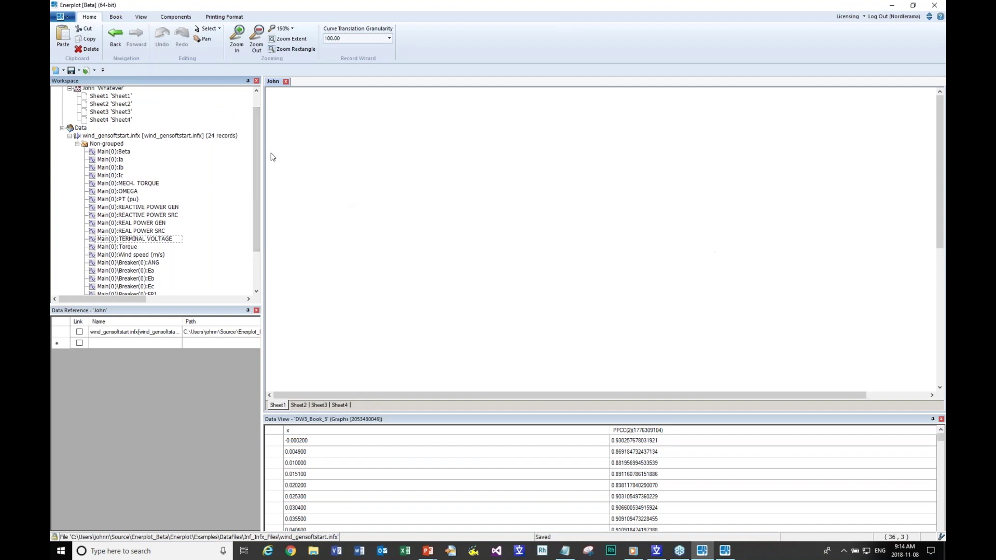
left_click(69, 136)
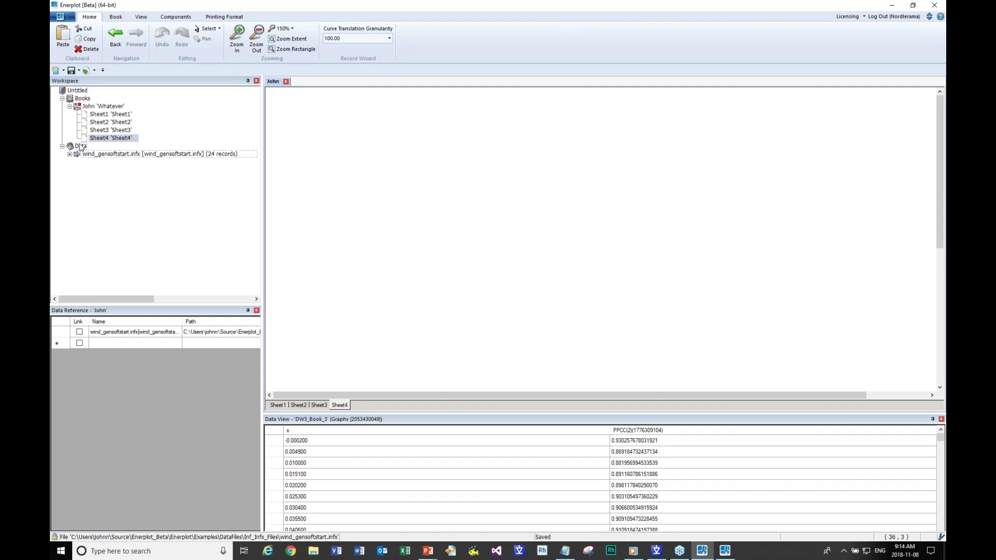
left_click(80, 147)
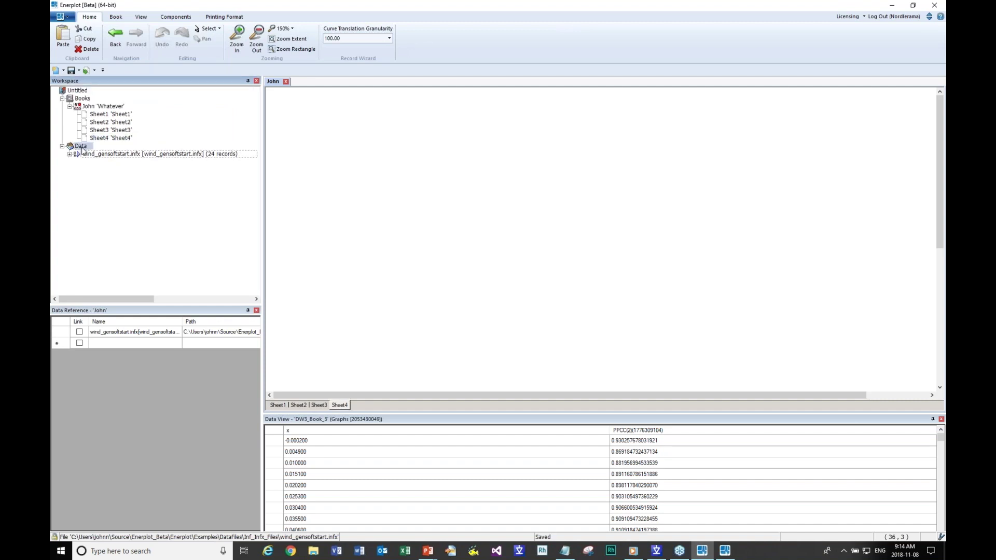
Copy the entire contents of vdiv_tab.txt in Notepad and paste them from the clipboard as a dataset in the Enerplot workspace, without creating a new file
left_click(567, 553)
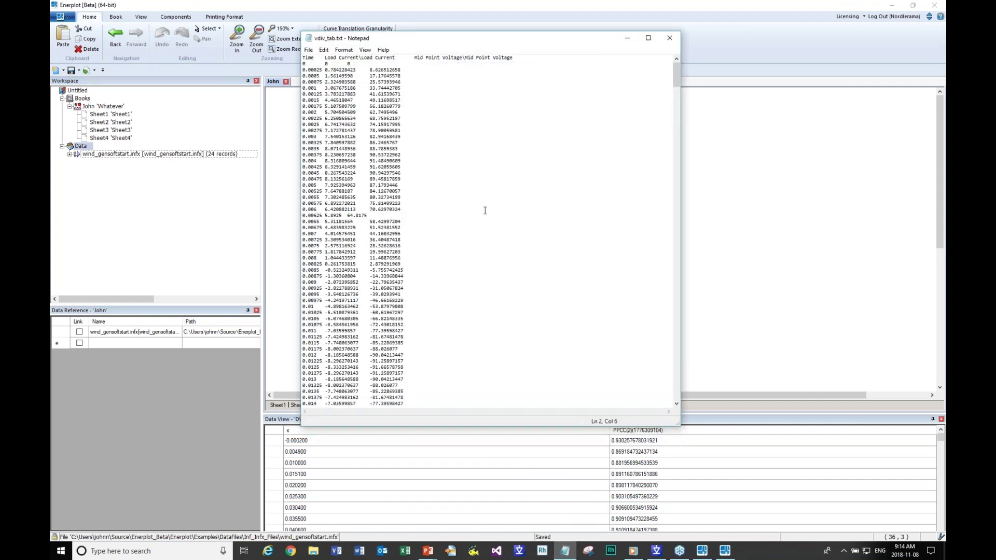
left_click(471, 161)
key("ctrl+a")
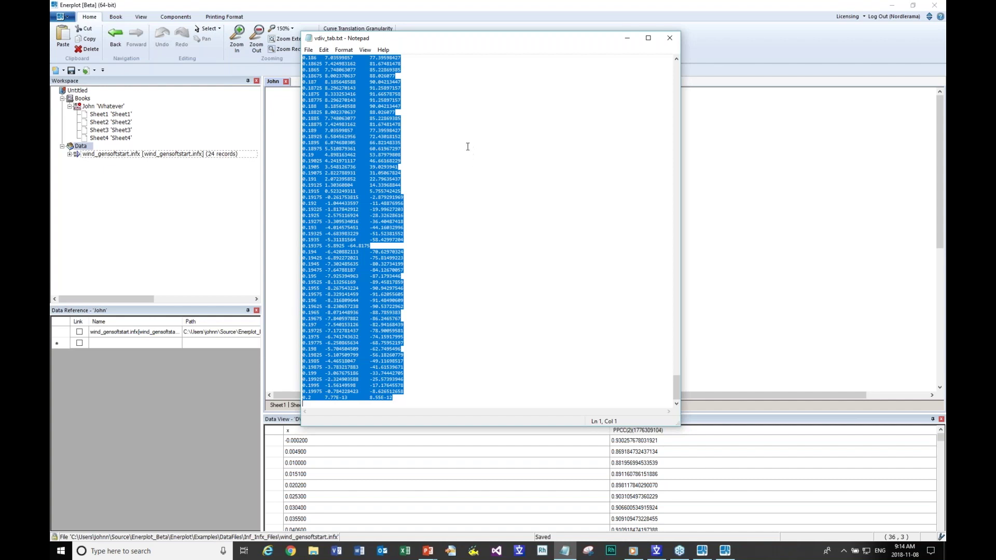
left_click(451, 12)
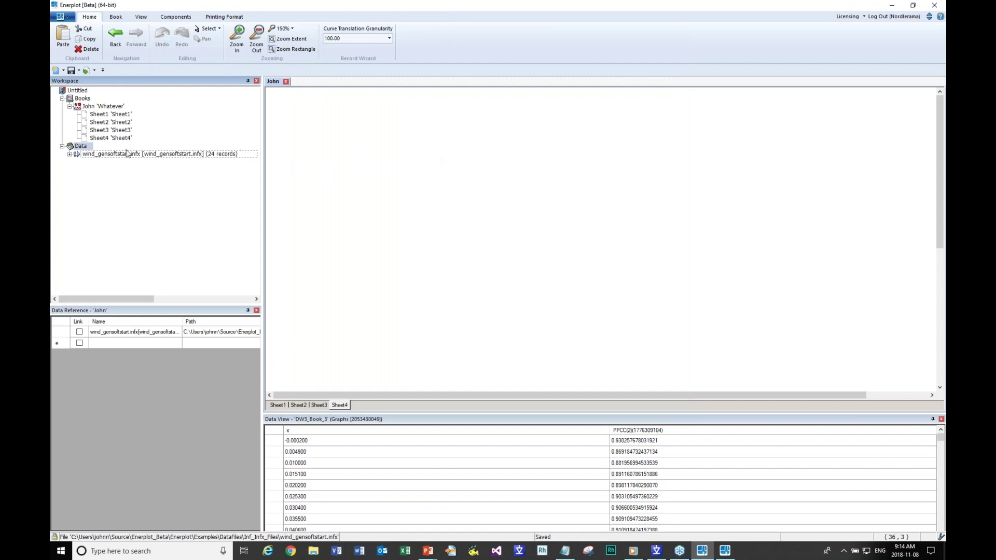
right_click(85, 148)
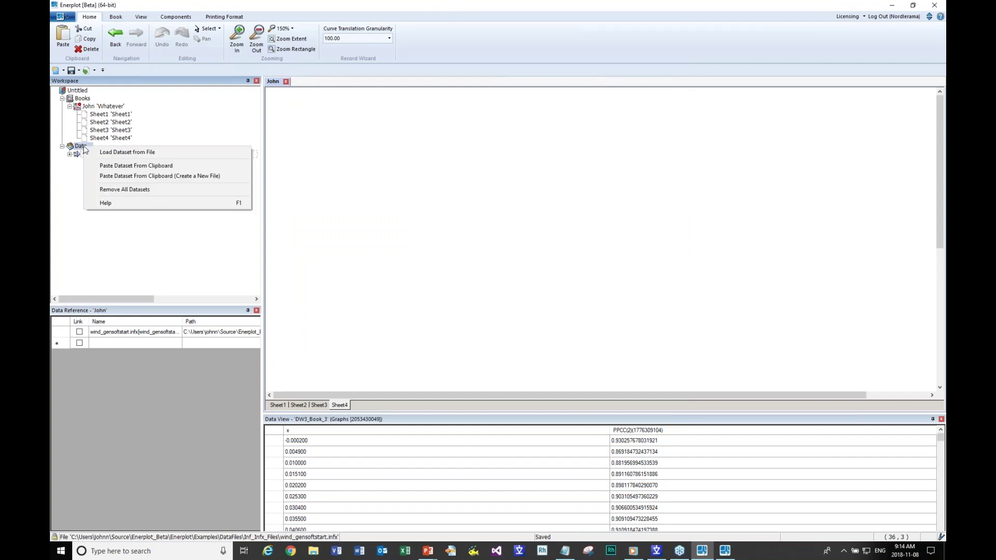
left_click(144, 167)
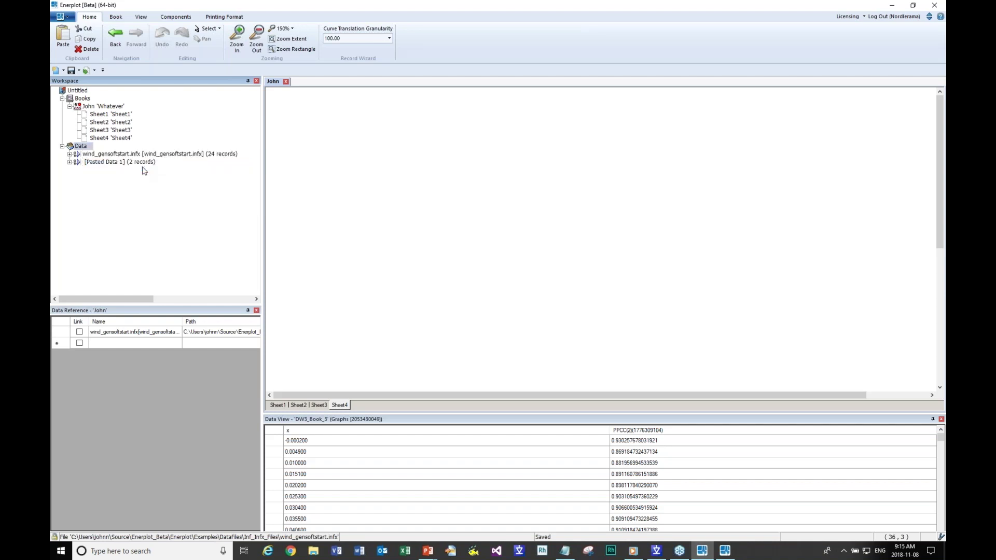
Expand the pasted clipboard dataset down to its records and preview the Load Current record
left_click(70, 163)
left_click(70, 162)
left_click(77, 171)
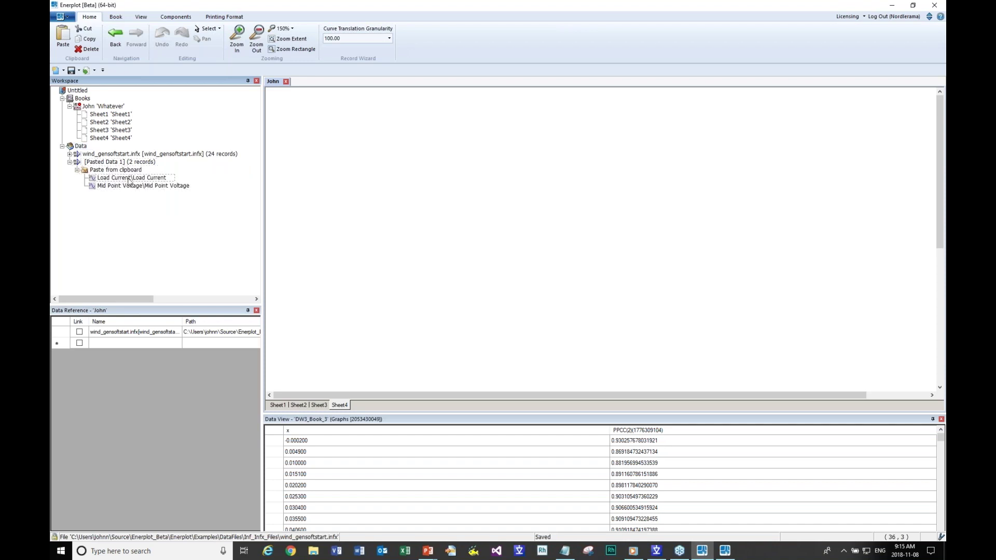
mouse_move(128, 181)
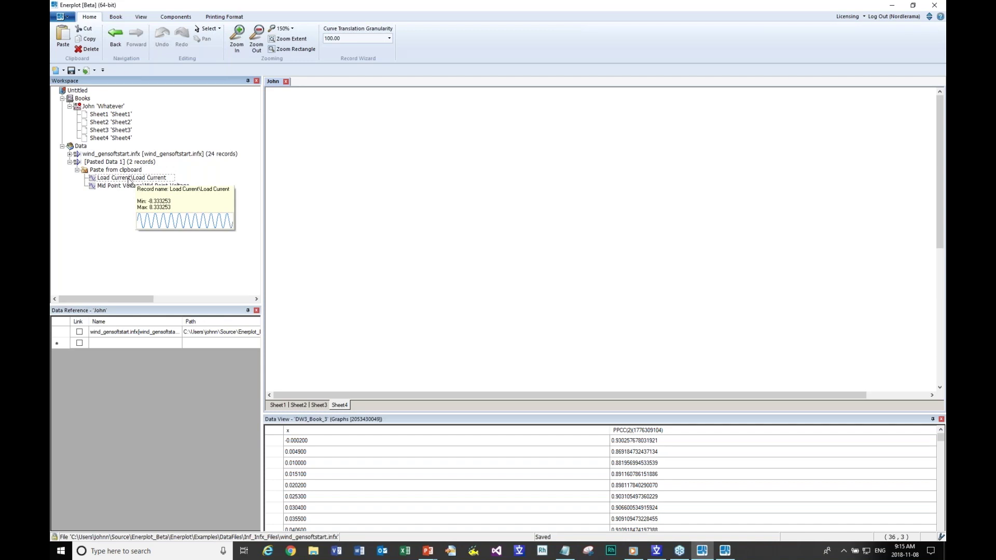
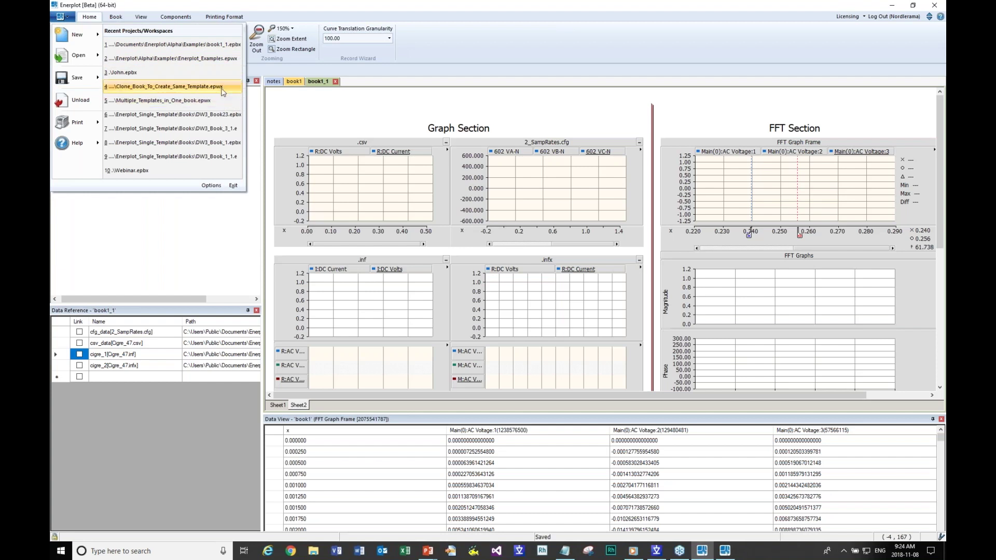
Open the recent workspace Clone_Book_To_Create_Same_Template.epwx, discarding the changes in Enerplot_Examples
left_click(222, 89)
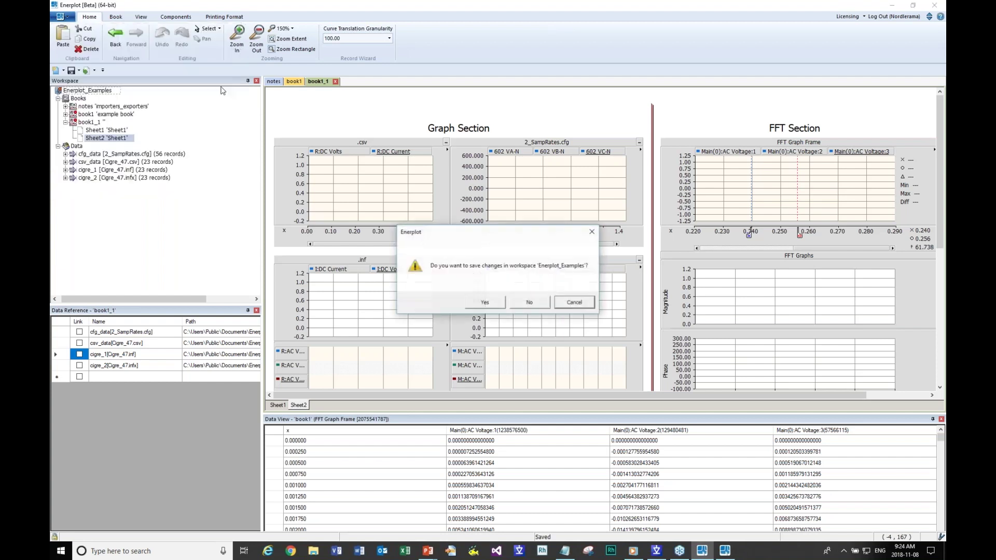
left_click(528, 303)
left_click(528, 303)
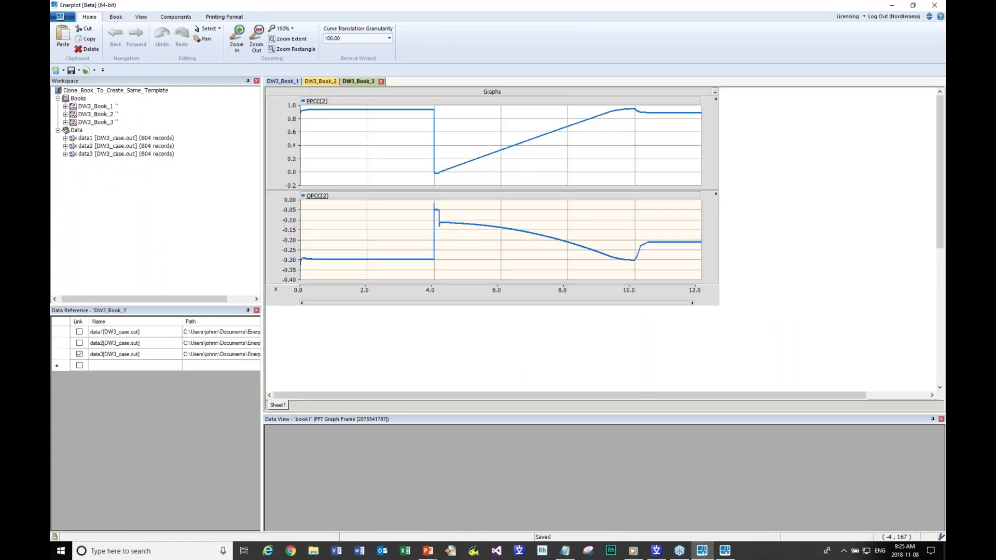
Show DW3_Book_1 and examine the file paths of its data references, temporarily widening the workspace and data reference area
left_click(230, 171)
left_click(106, 107)
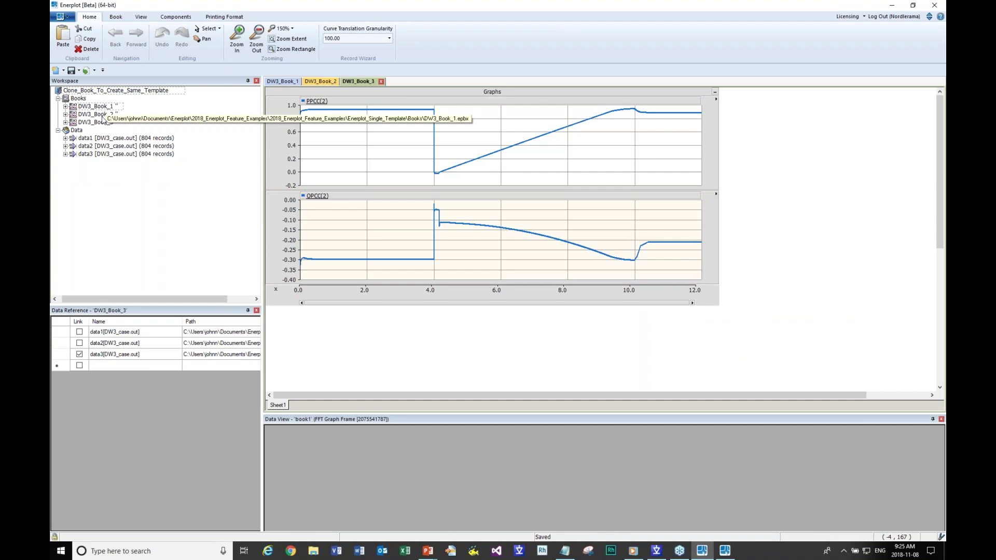
left_click(110, 140)
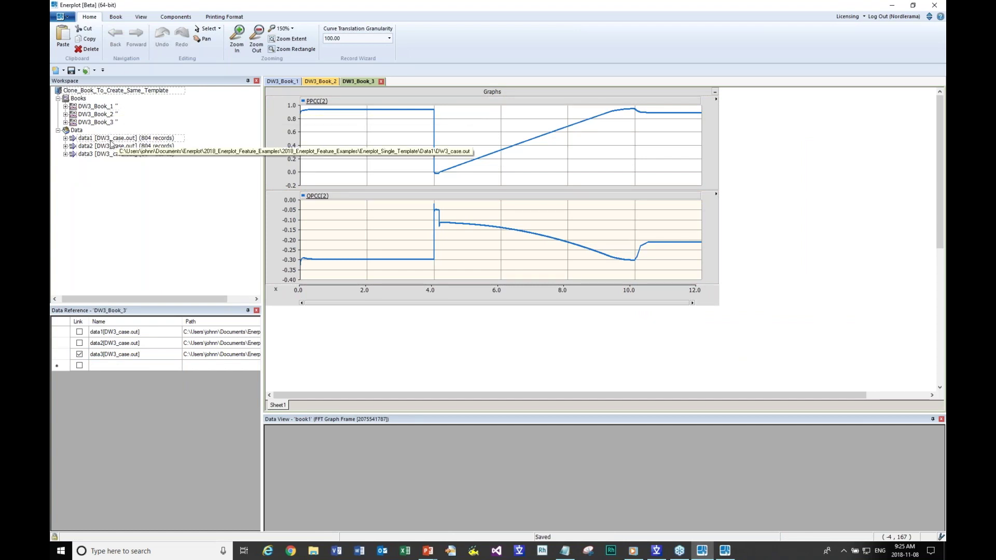
left_click(104, 107)
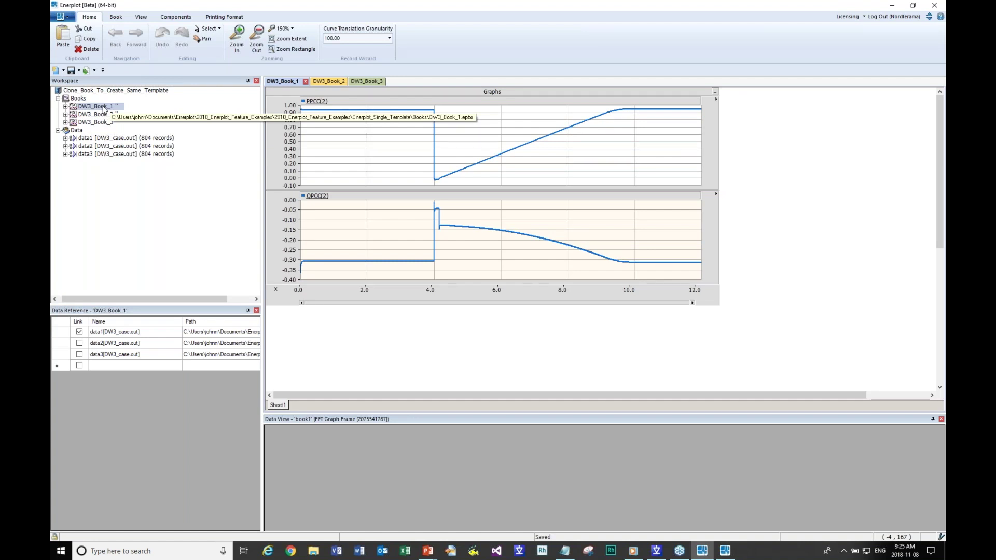
left_click_drag(263, 239, 426, 249)
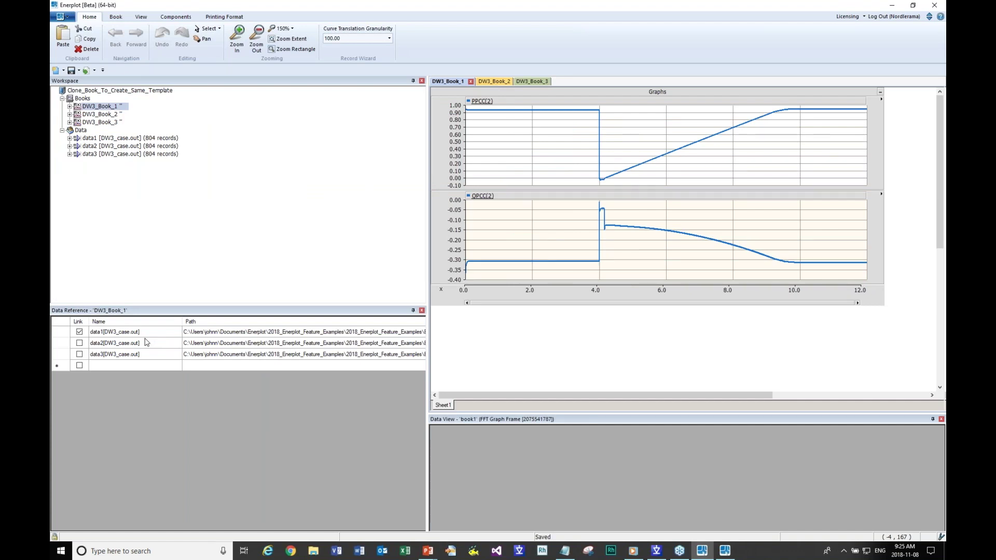
left_click(435, 188)
left_click_drag(428, 187, 291, 187)
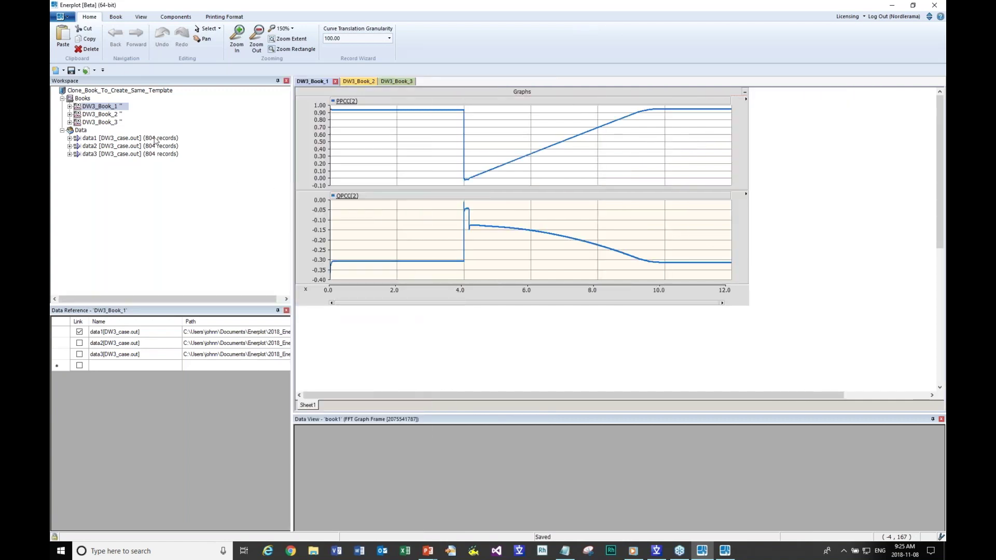
View DW3_Book_2 and DW3_Book_3 in turn, checking which dataset each book is linked to
left_click(97, 118)
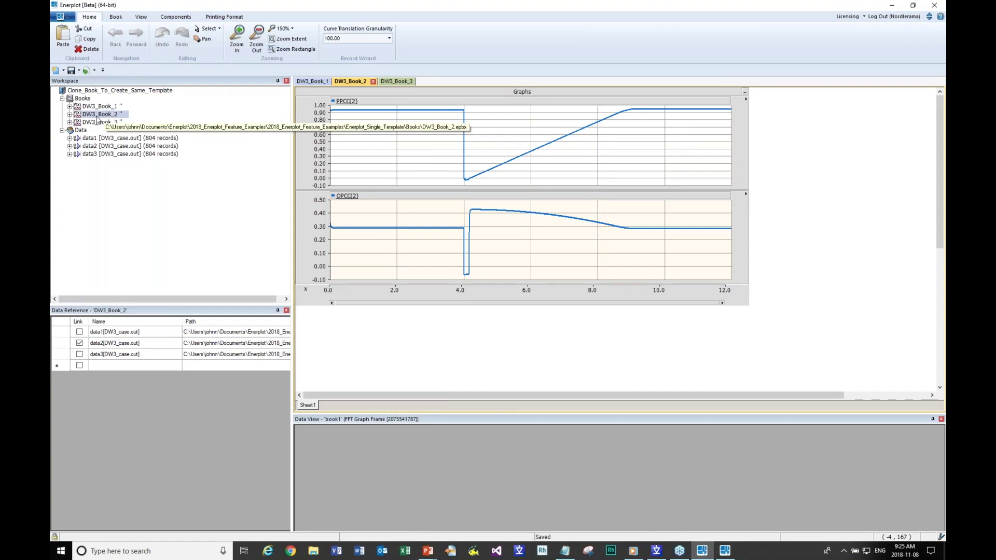
left_click(99, 122)
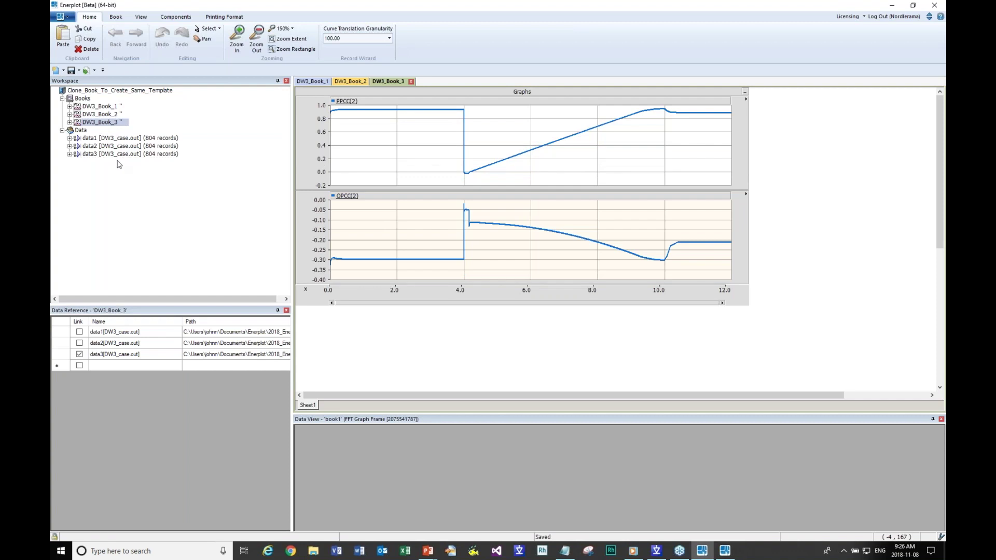
left_click(415, 247)
left_click(425, 329)
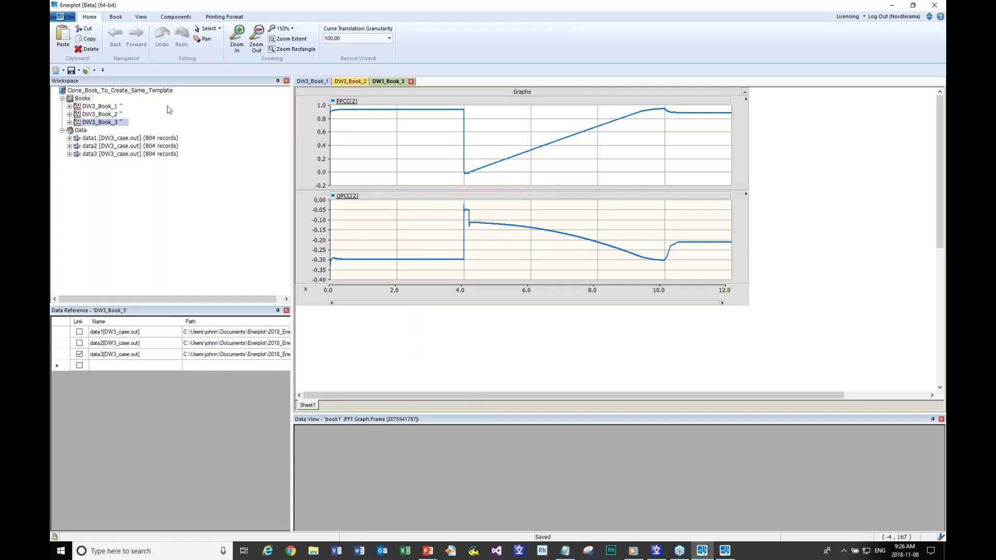
Relink the curves of DW3_Book_3 from the Data3 DW3_case.out file to the one in Data2
right_click(113, 125)
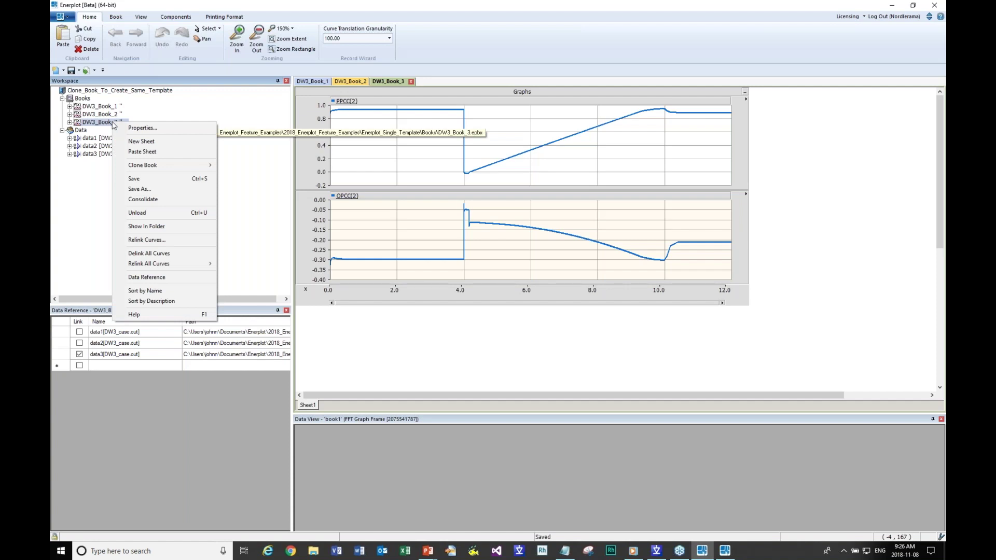
left_click(190, 240)
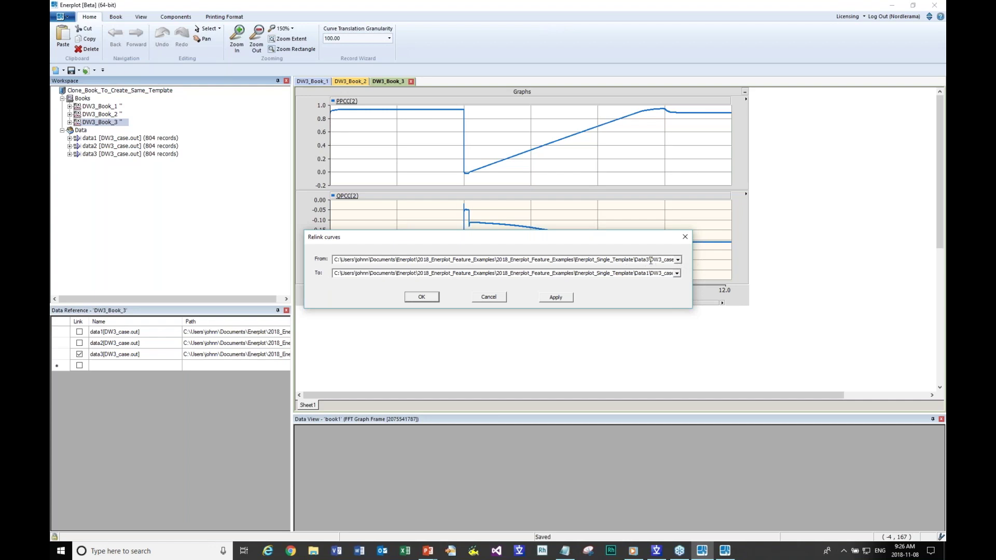
left_click(677, 273)
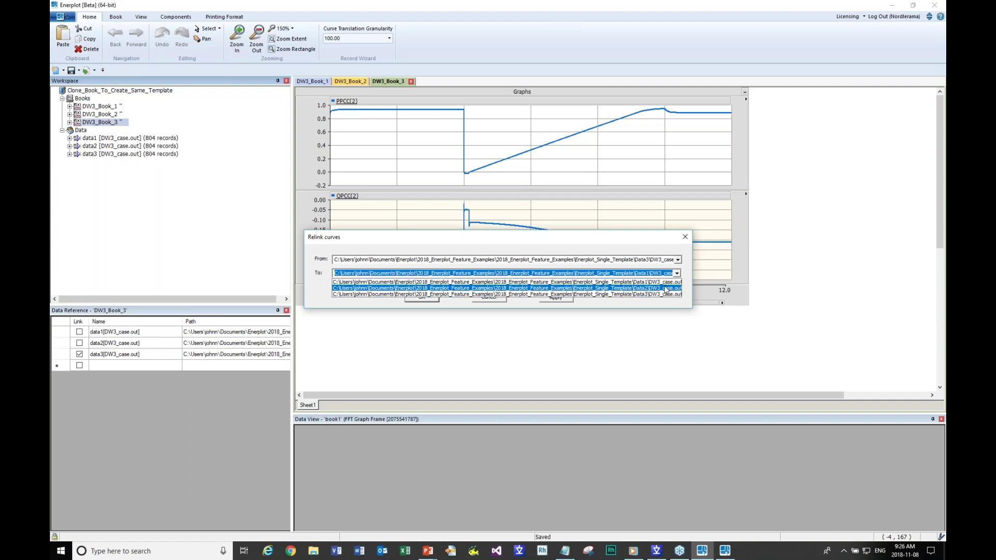
left_click(666, 289)
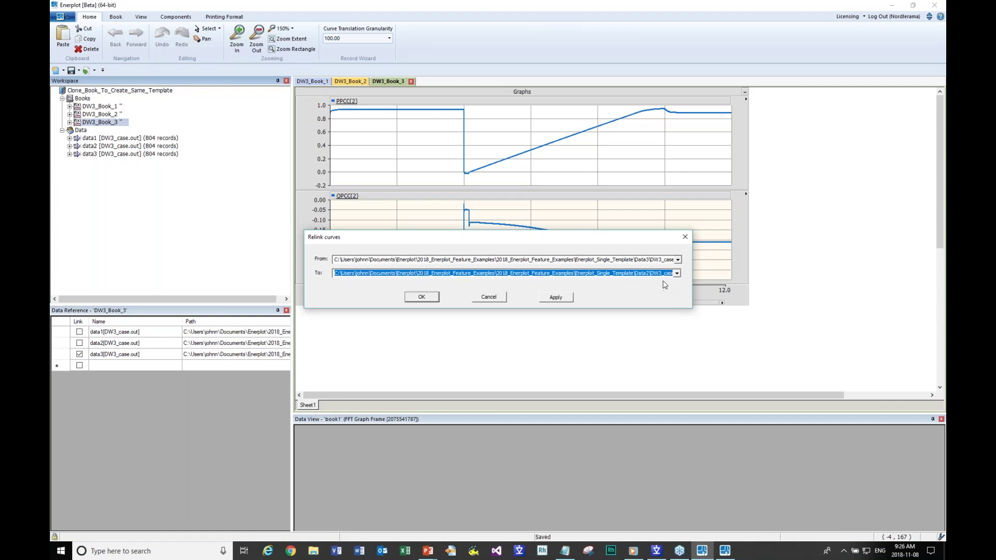
left_click(432, 299)
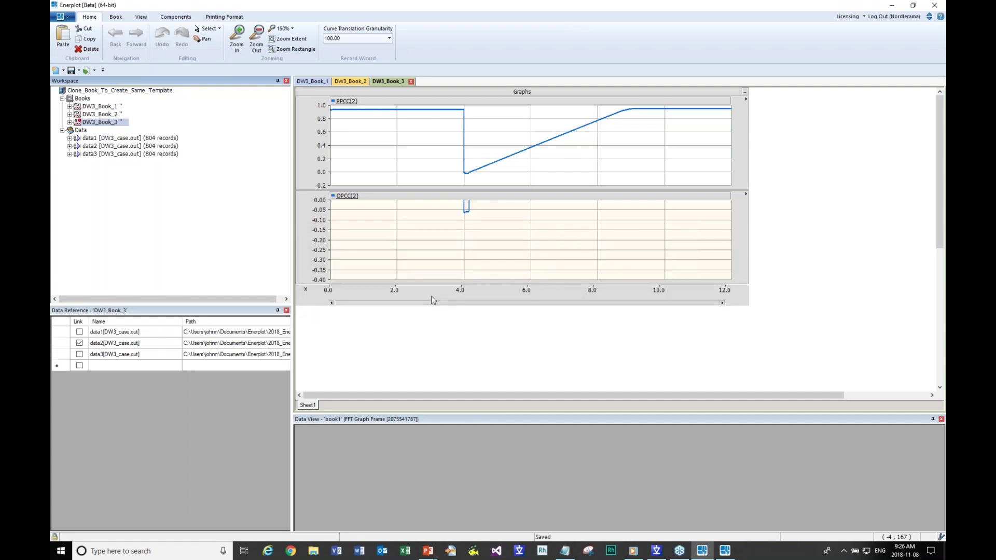
Fit the vertical axes of the QPCC(2) and PPCC(2) graphs in DW3_Book_3 to their curves, and hide the data tracker
left_click(522, 247)
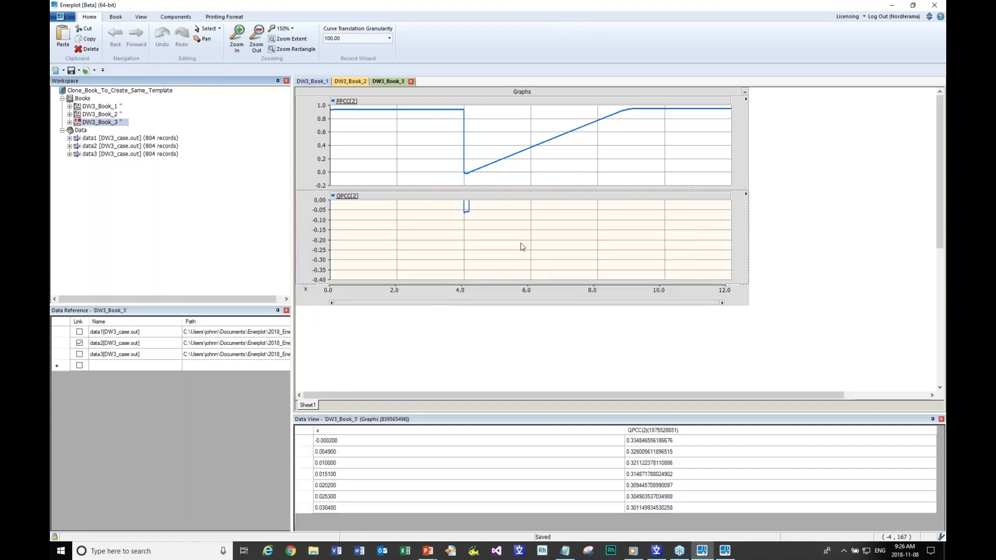
key("y")
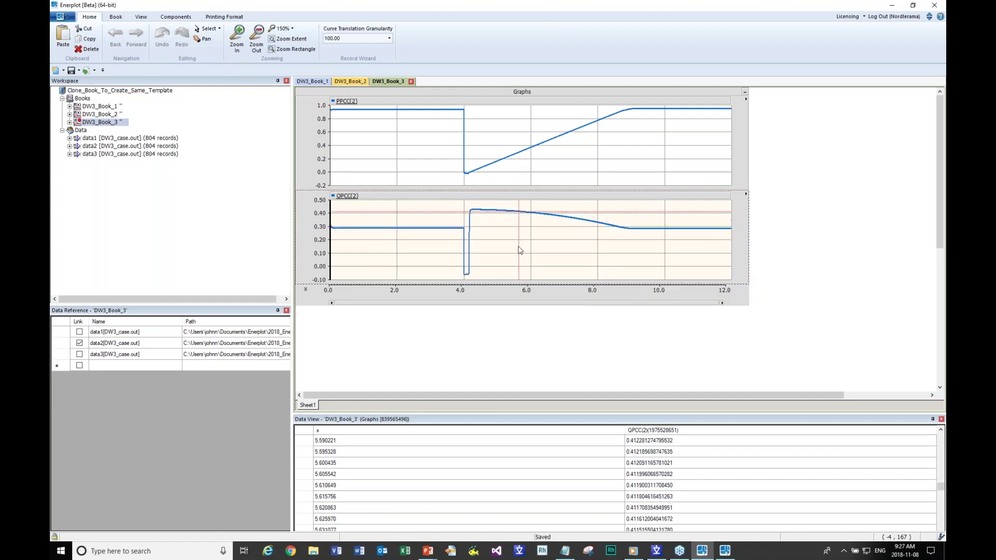
right_click(523, 245)
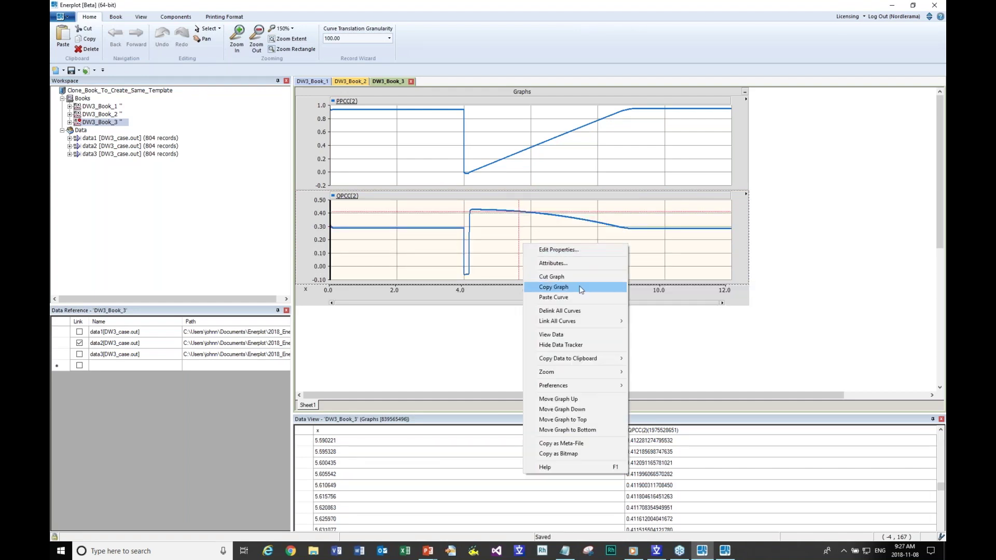
left_click(573, 345)
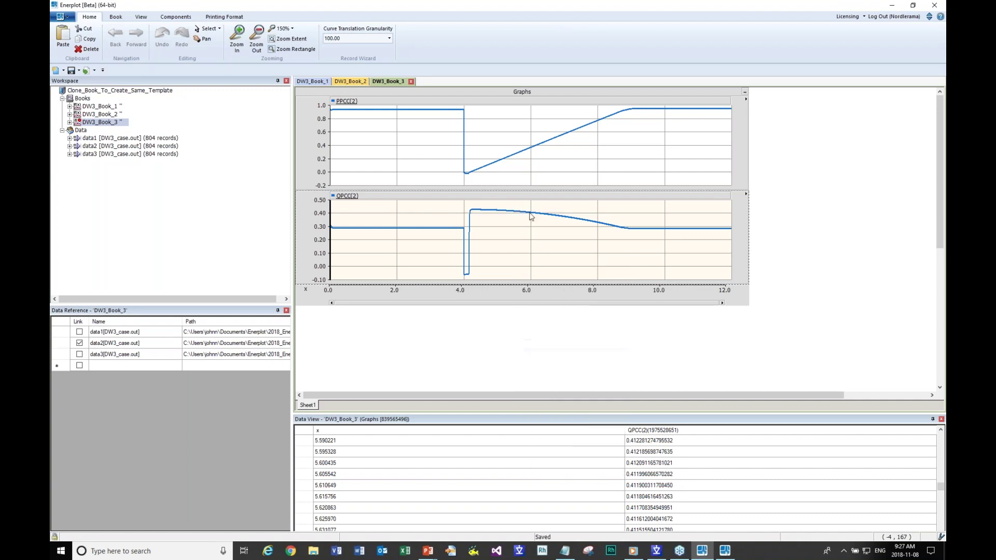
left_click(526, 180)
key("y")
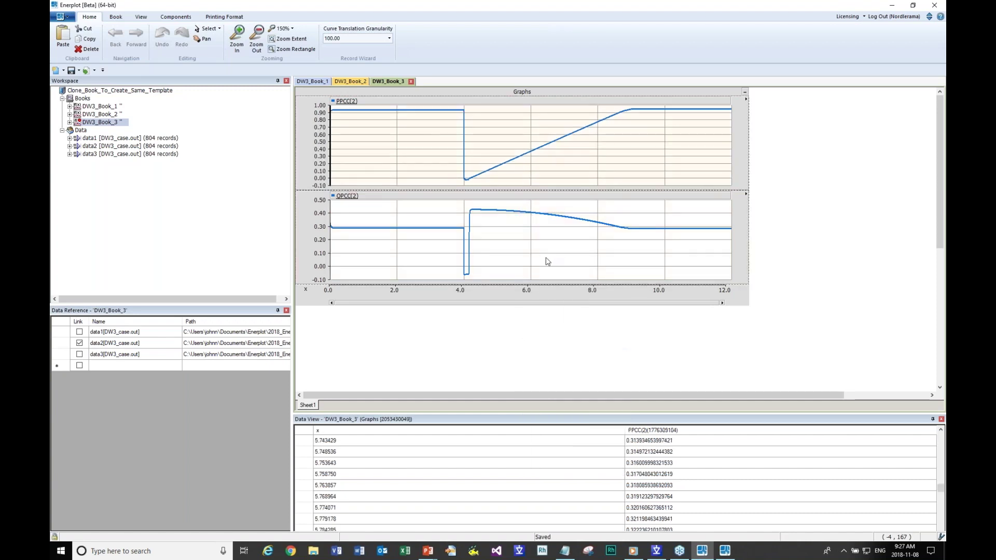
Compare the graphs in DW3_Book_2 with those in DW3_Book_3, and return to DW3_Book_3
left_click_drag(103, 123, 103, 117)
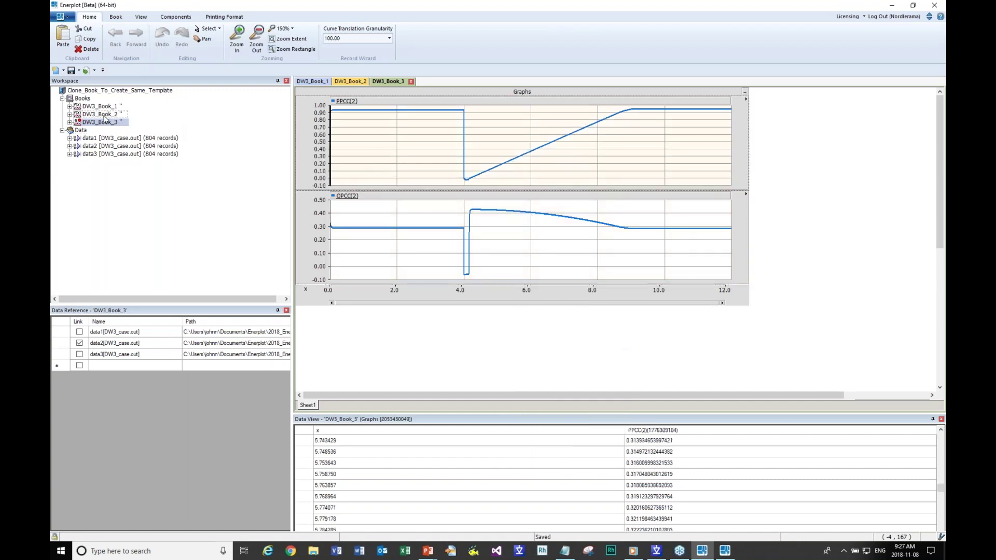
left_click(104, 116)
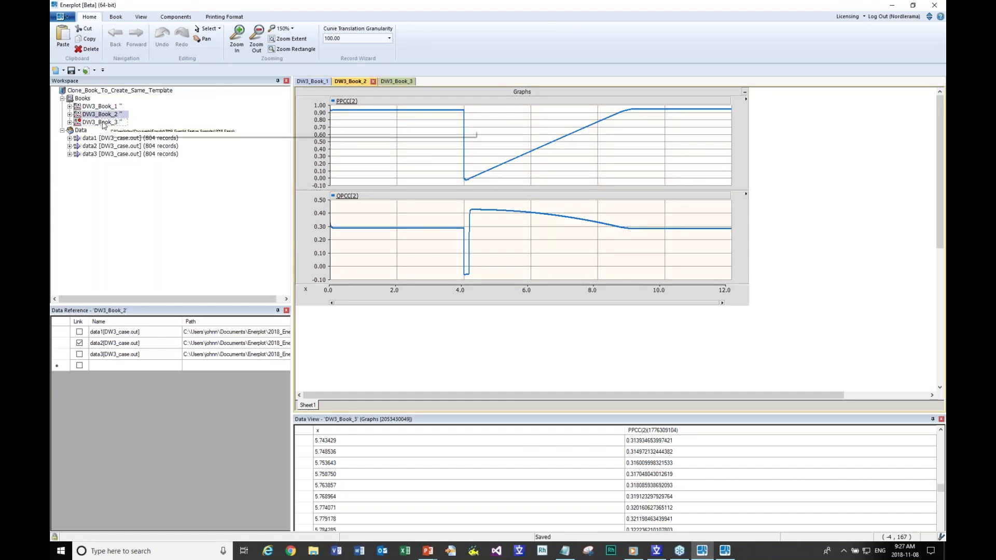
left_click(104, 125)
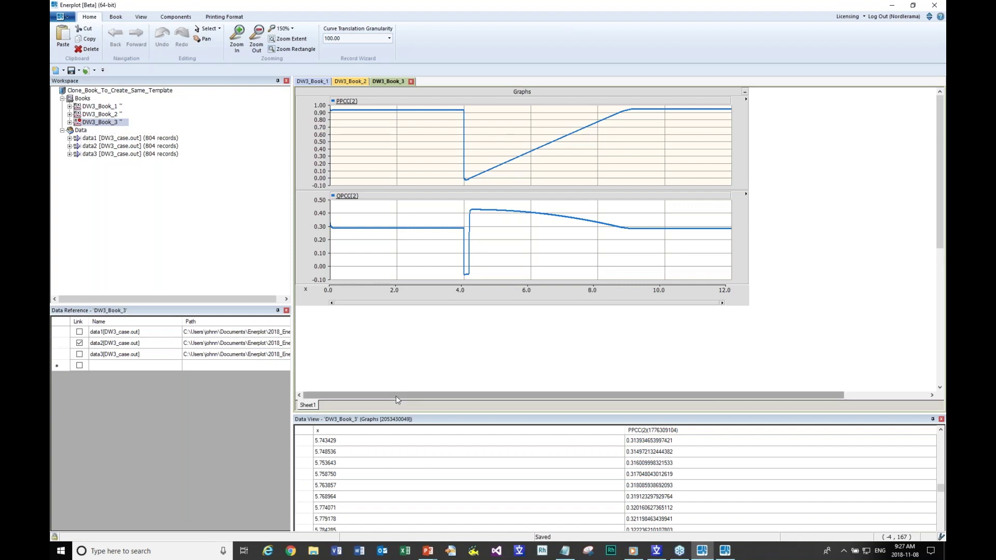
Delink the data2 dataset from the display of DW3_Book_3 and link it again
left_click(80, 344)
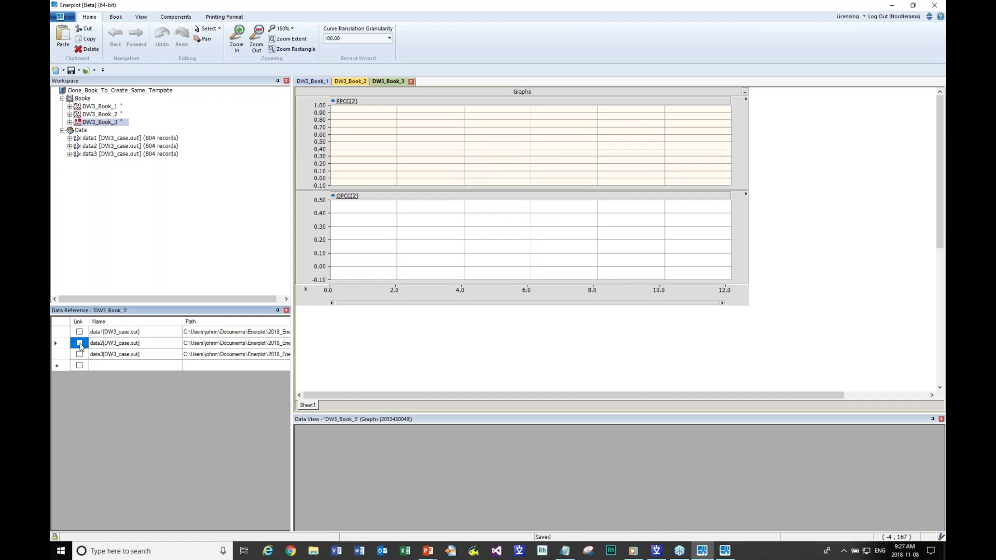
left_click(80, 344)
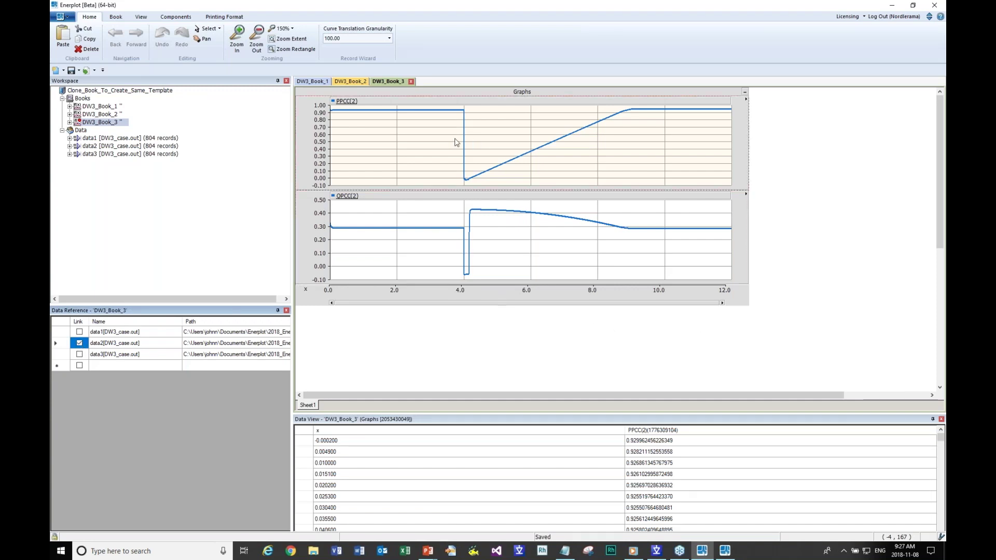
mouse_move(456, 142)
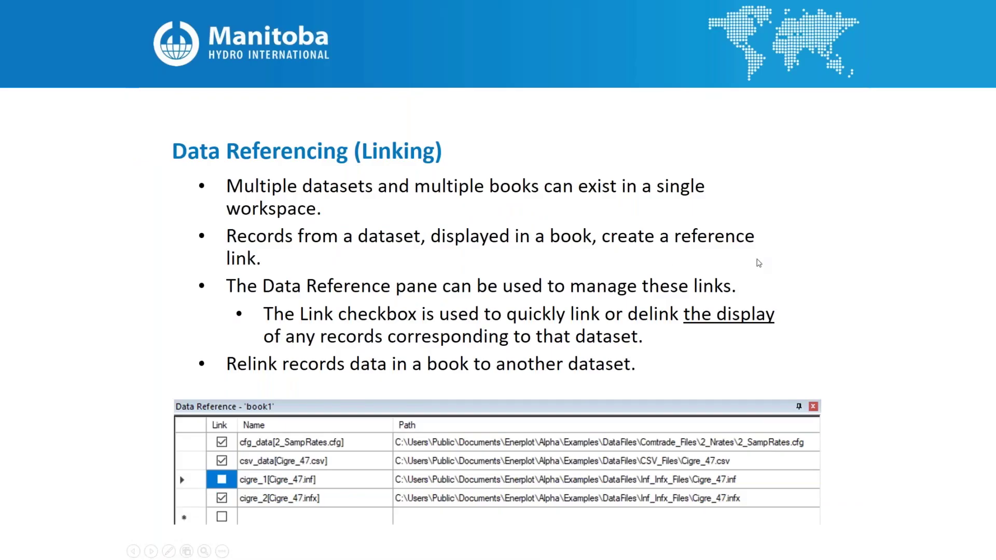
key("Right")
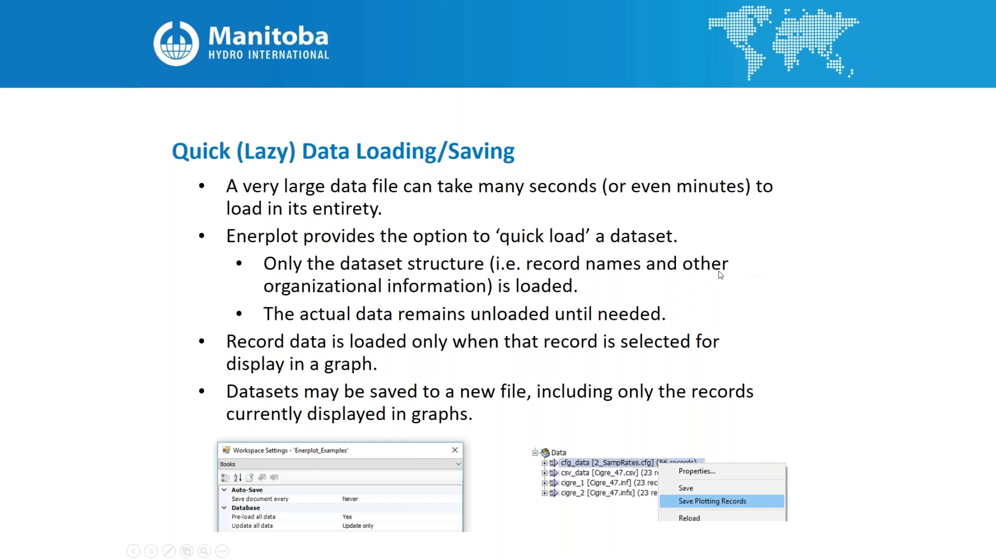
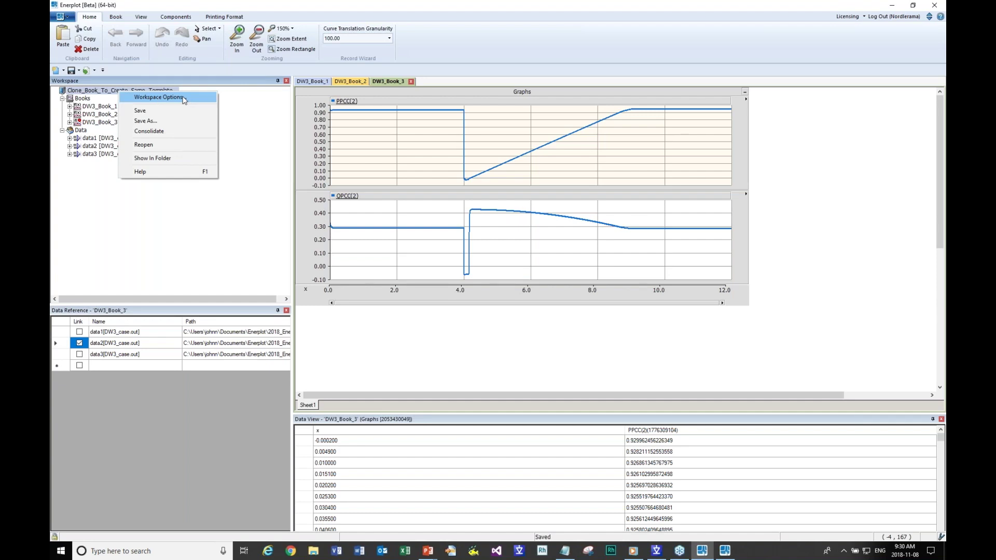
Check the Pre-load all data option in the settings of the Clone_Book_To_Create_Same_Template workspace, and leave the settings without saving
left_click(184, 100)
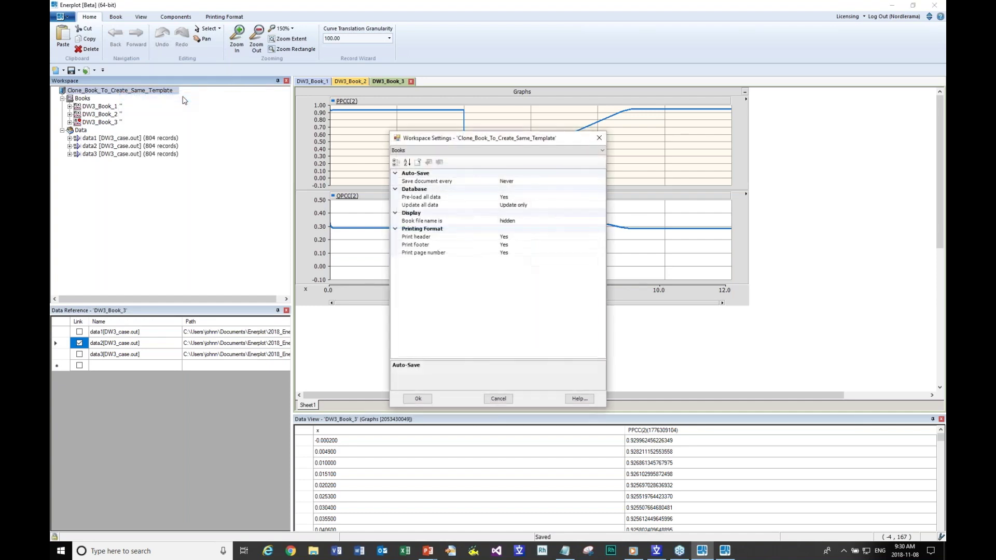
left_click(532, 197)
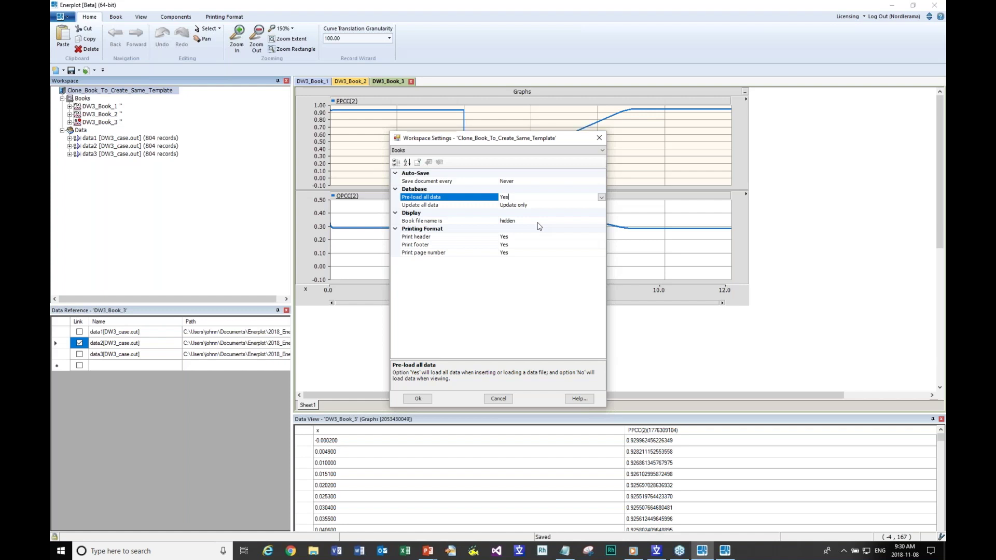
left_click(498, 399)
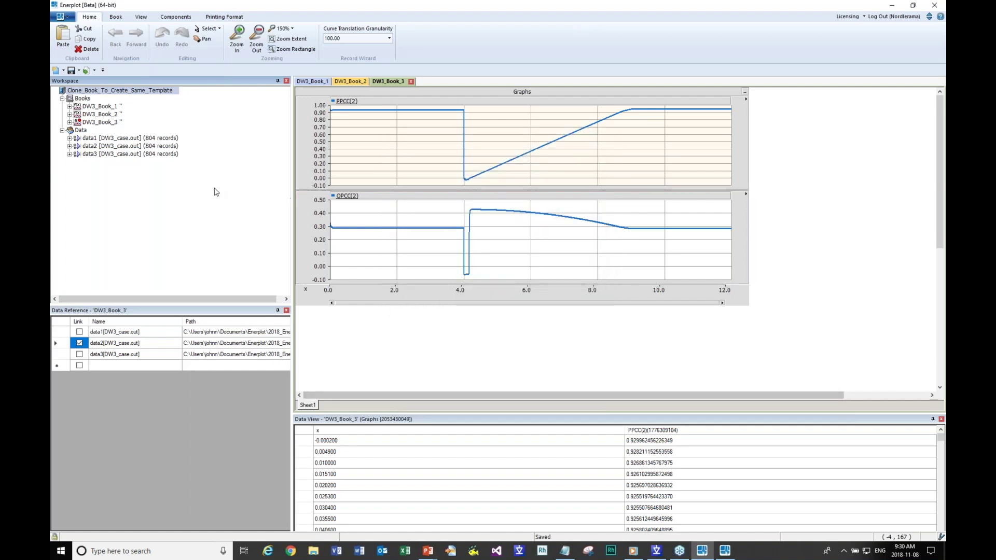
Load the Data.asc dataset from the DataFiles folder into the workspace data
right_click(82, 131)
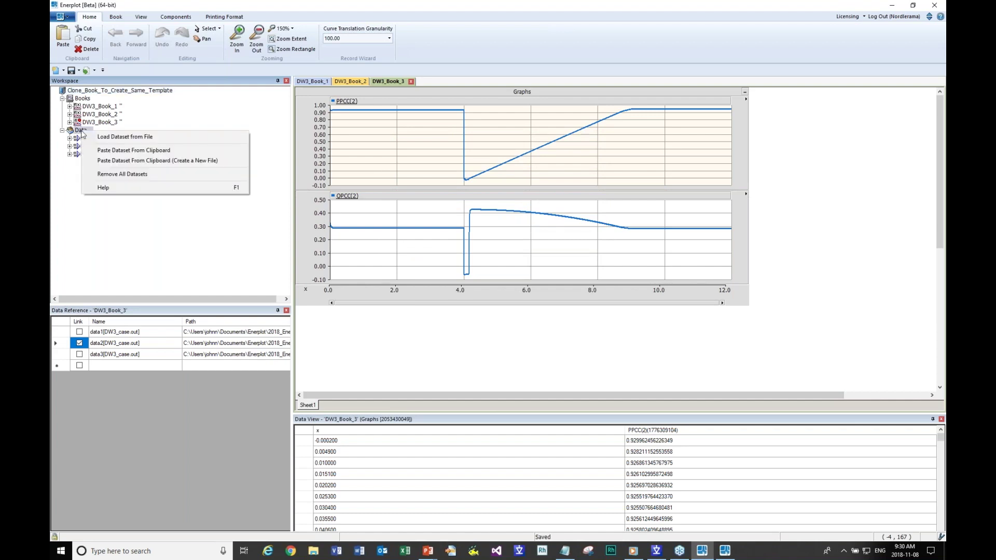
left_click(138, 138)
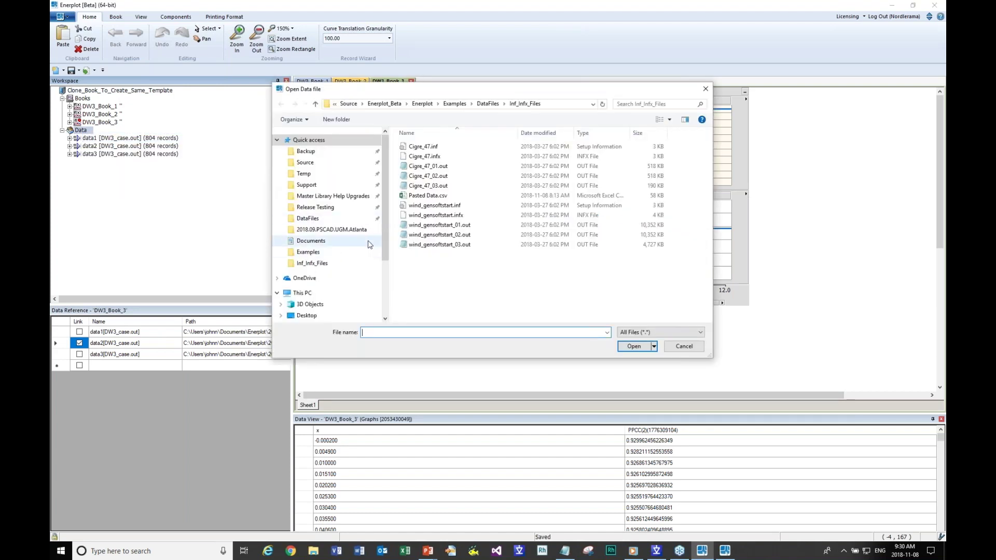
left_click(341, 218)
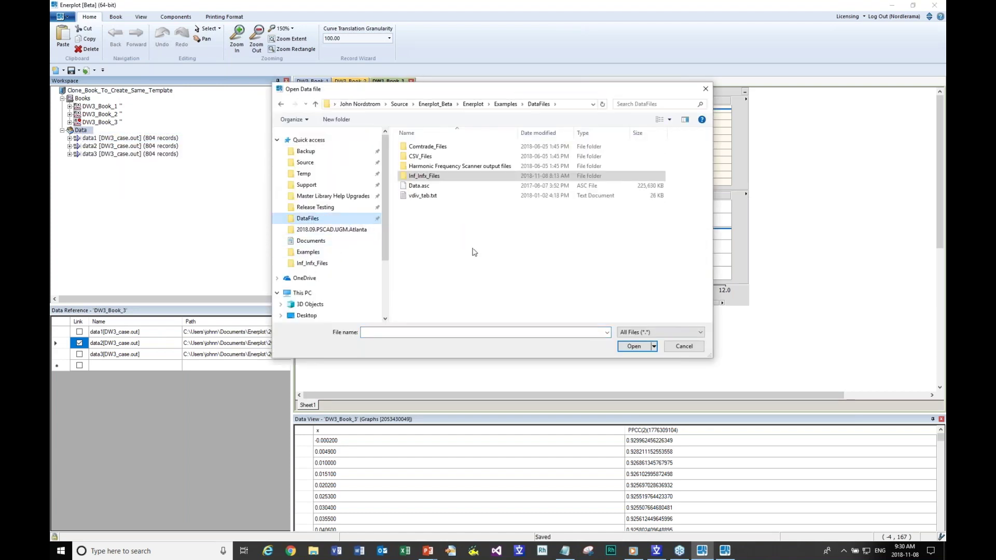
left_click(432, 188)
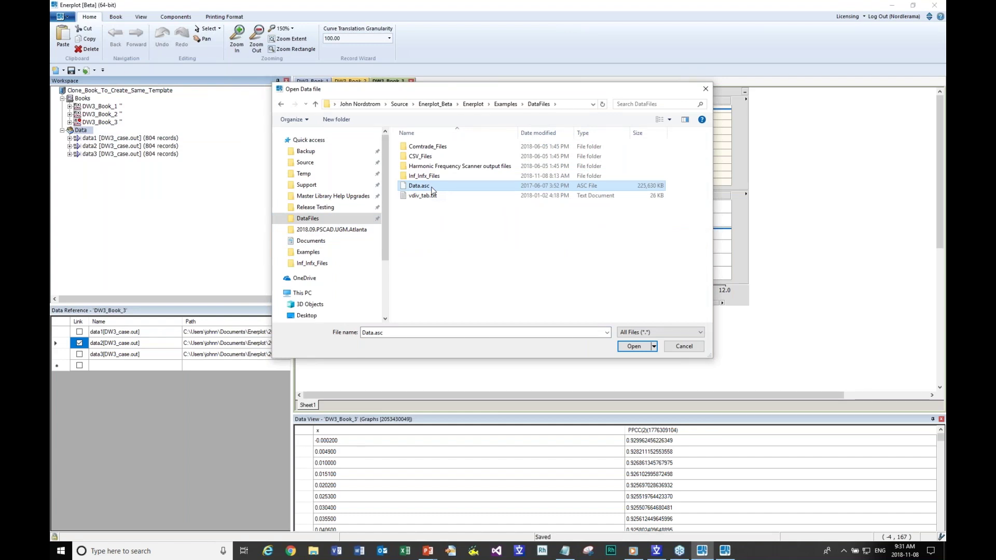
left_click(636, 352)
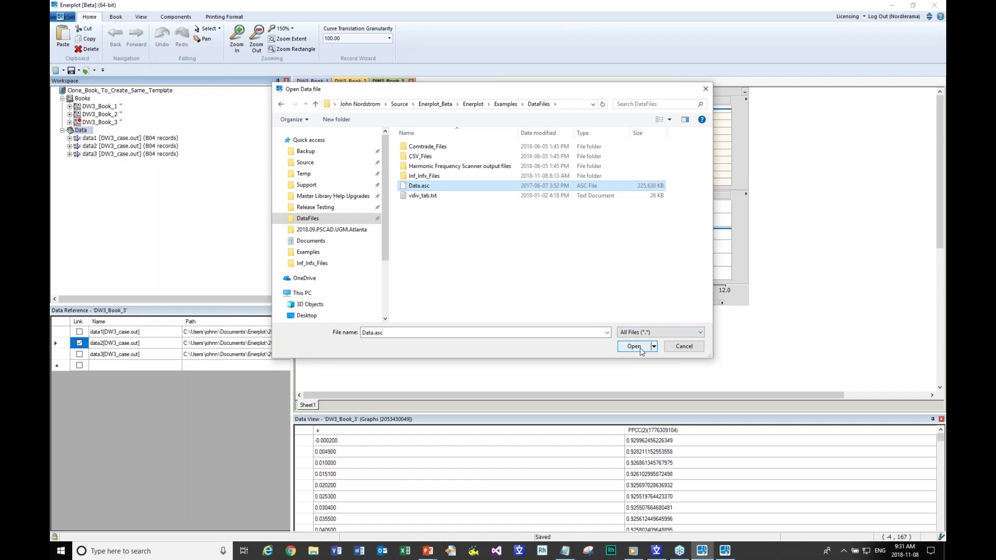
left_click(642, 352)
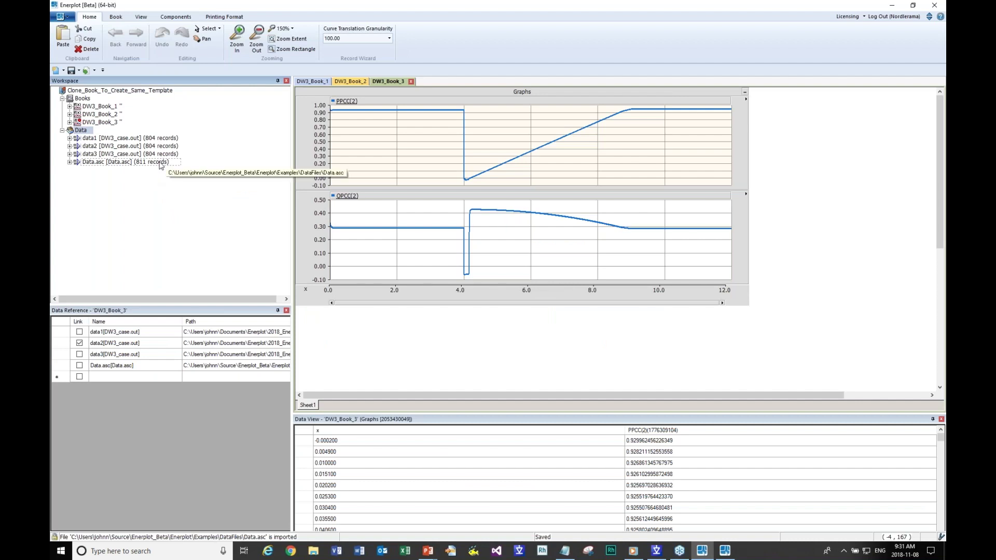
Look at the records of the Data.asc dataset, collapse its list and remove the dataset from the workspace
left_click(69, 163)
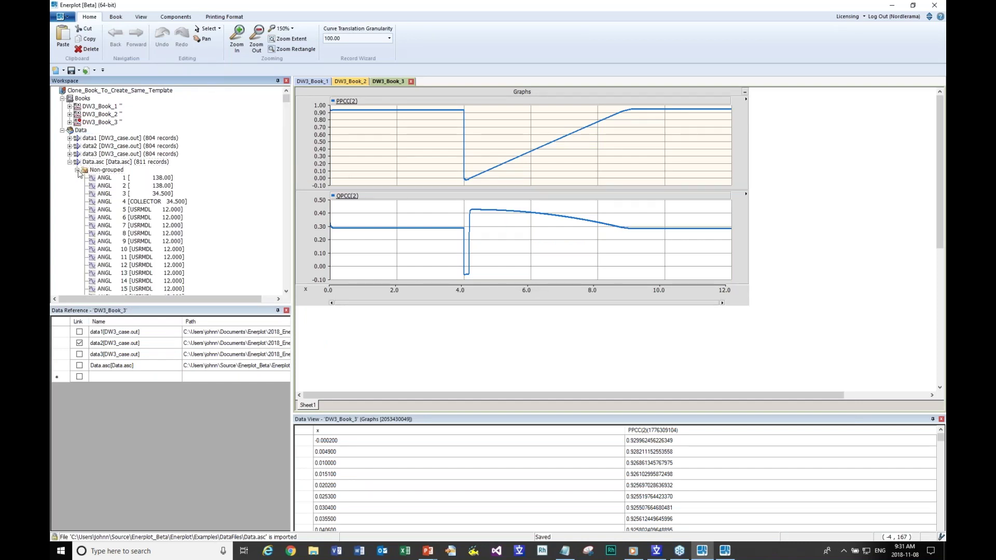
left_click(70, 163)
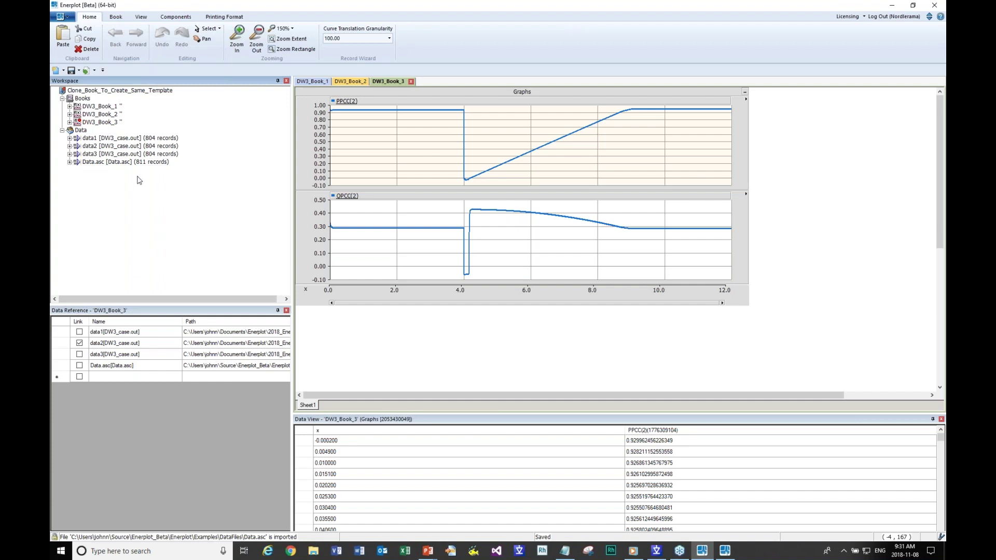
right_click(104, 163)
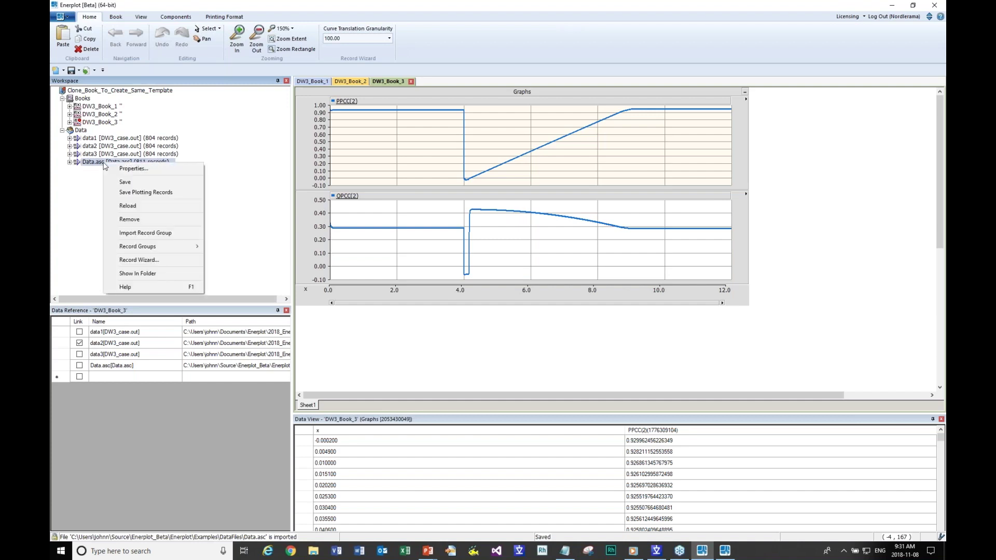
left_click(146, 223)
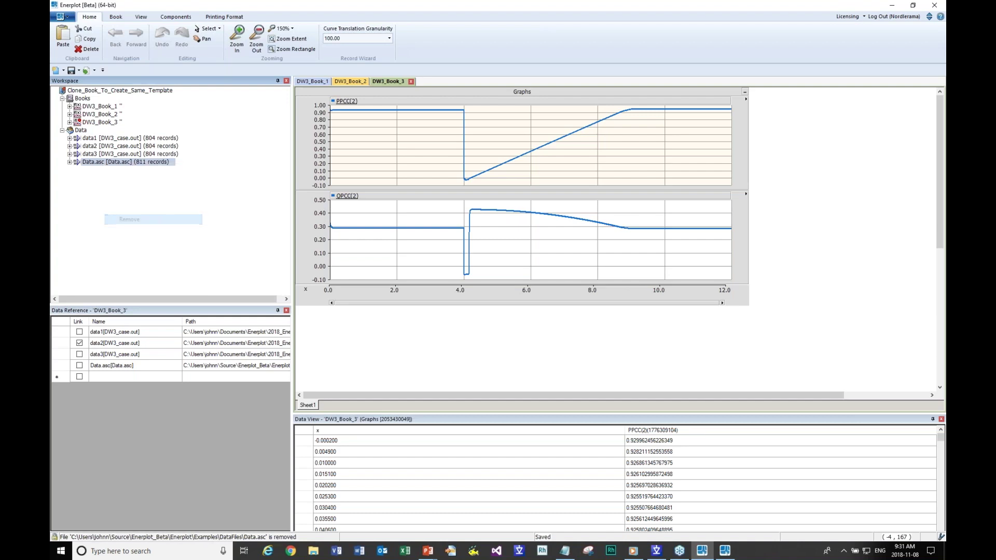
right_click(102, 155)
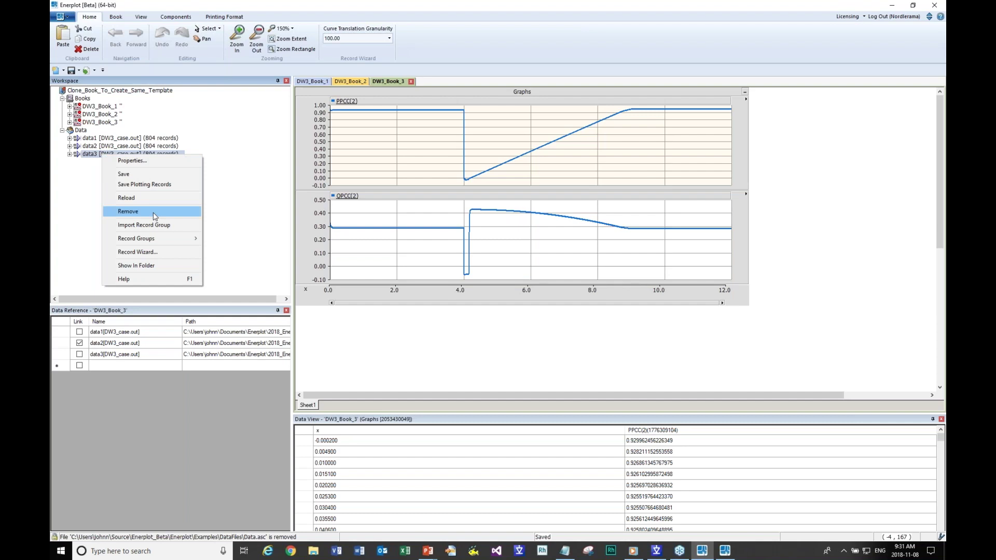
left_click(83, 198)
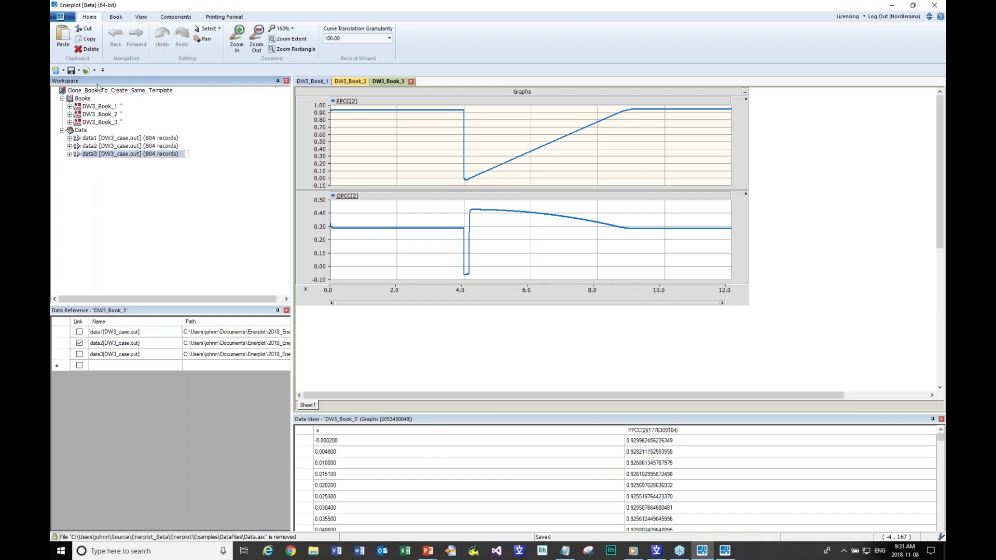
left_click(88, 28)
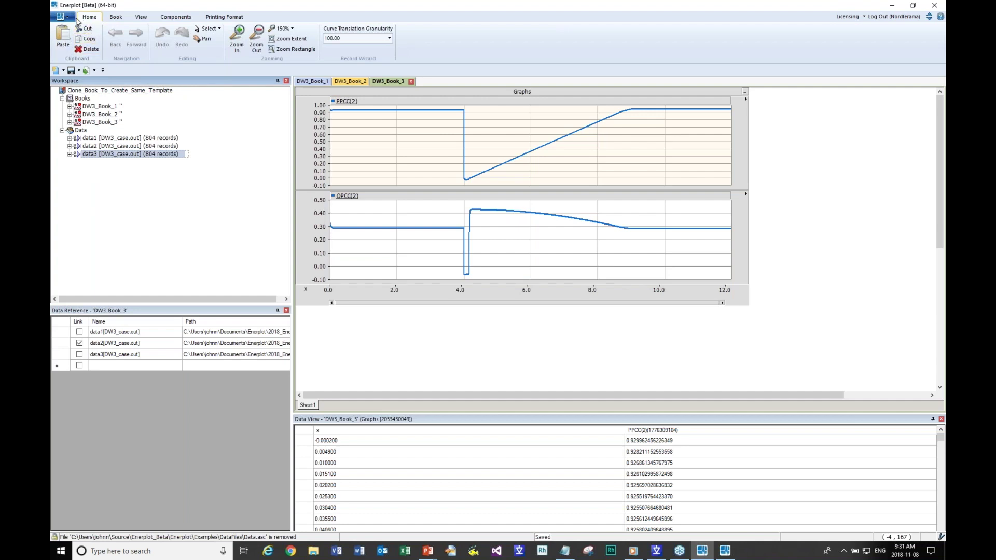
Set Pre-load all data to No in the settings of the Clone_Book_To_Create_Same_Template workspace and accept the settings
right_click(102, 92)
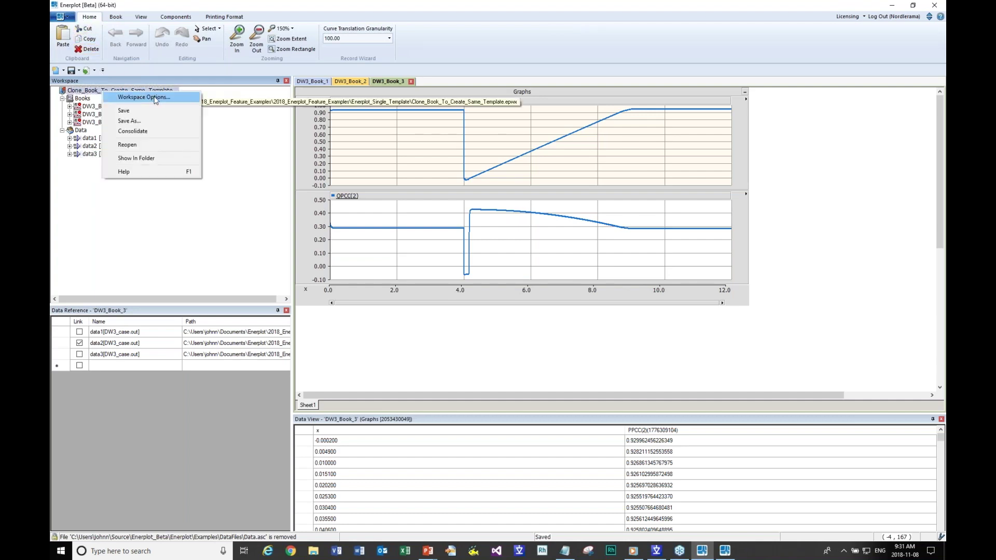
left_click(156, 98)
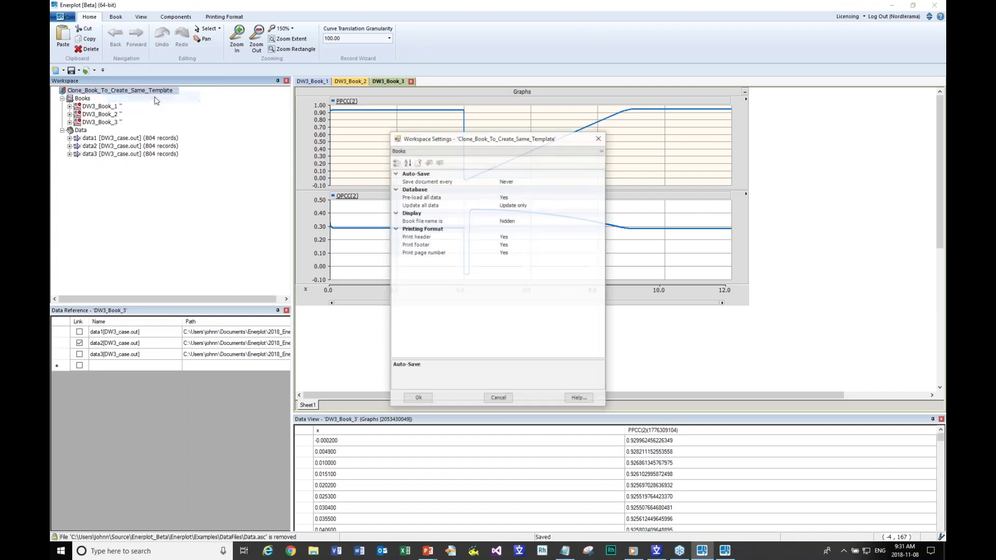
left_click(515, 198)
left_click(600, 197)
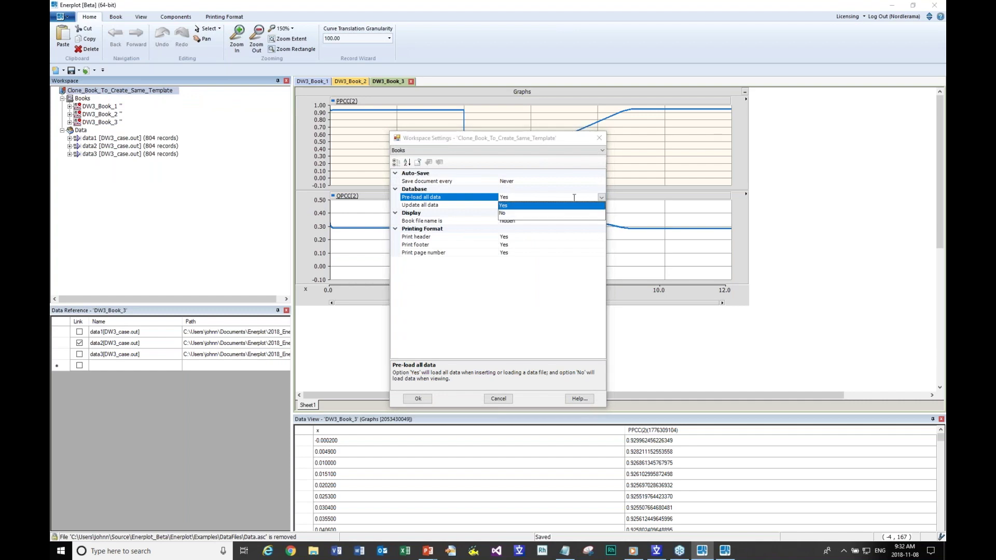
left_click(547, 213)
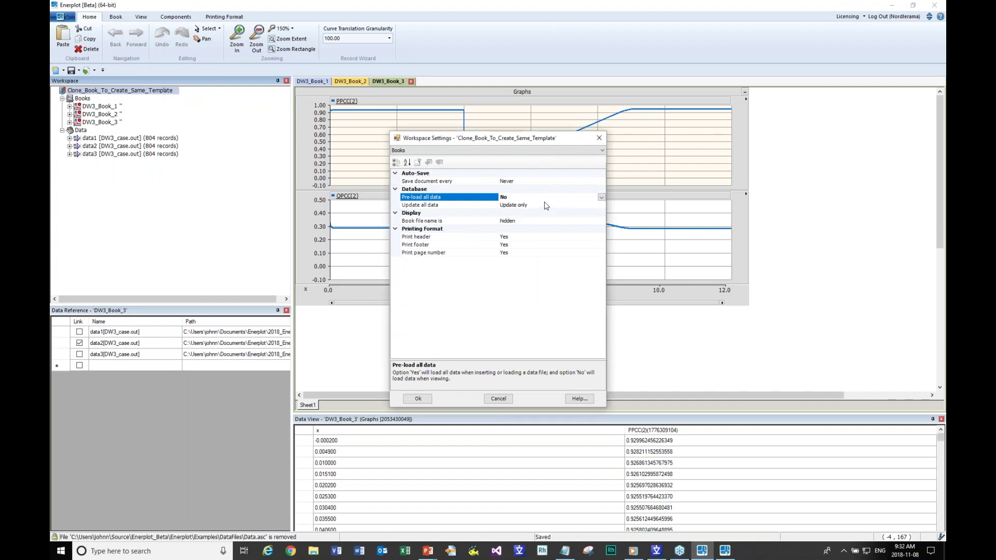
left_click(420, 399)
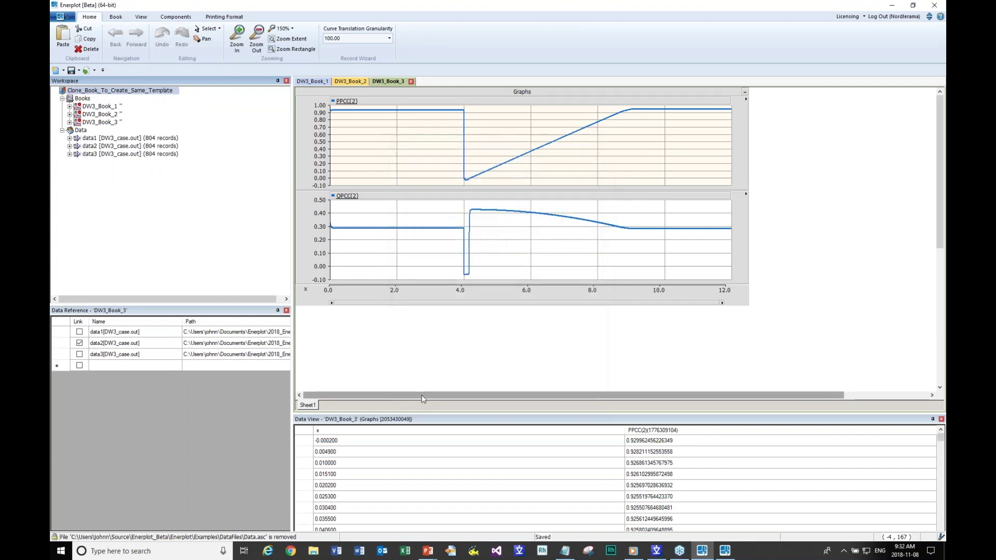
Load the Data.asc dataset from file into the workspace data and expand its Non-grouped records
right_click(81, 131)
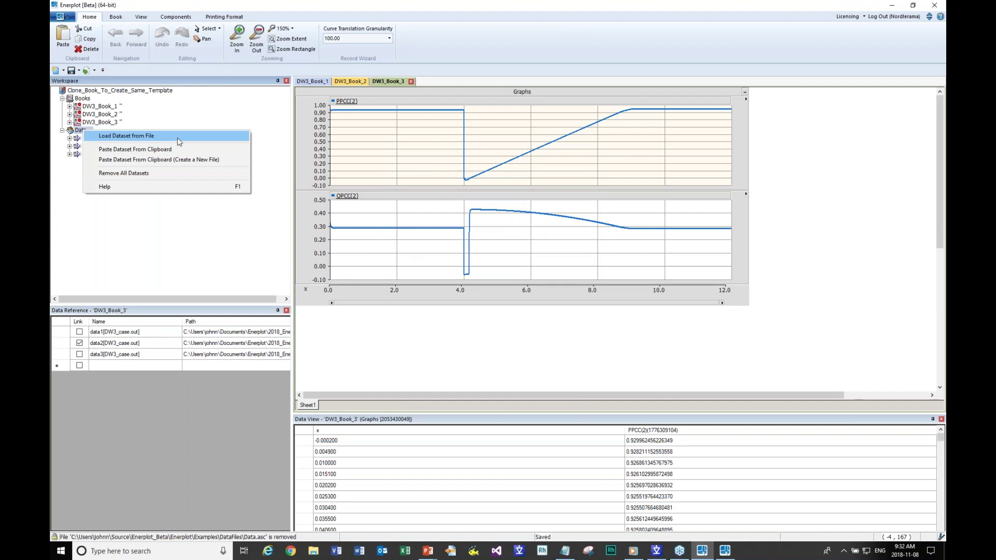
left_click(178, 137)
left_click(476, 191)
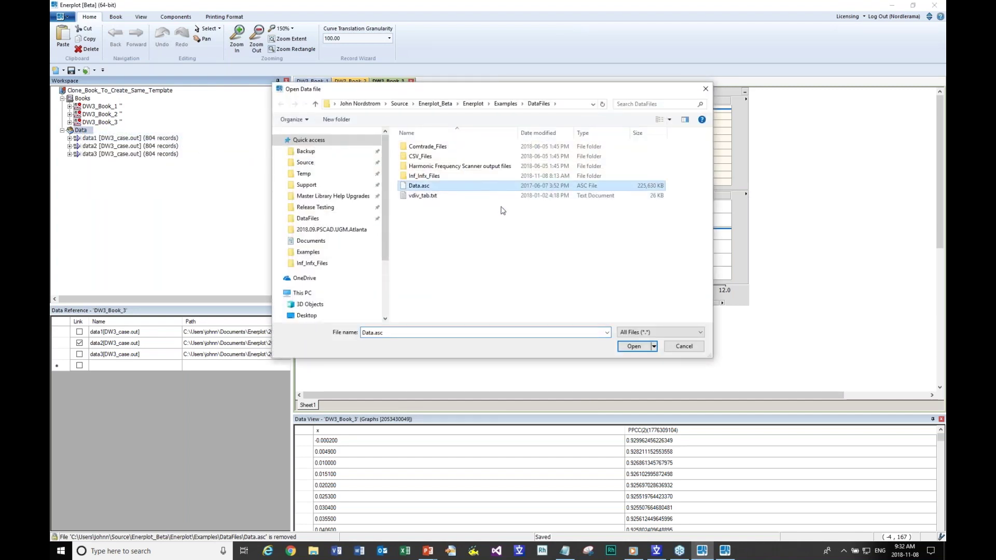
left_click(634, 347)
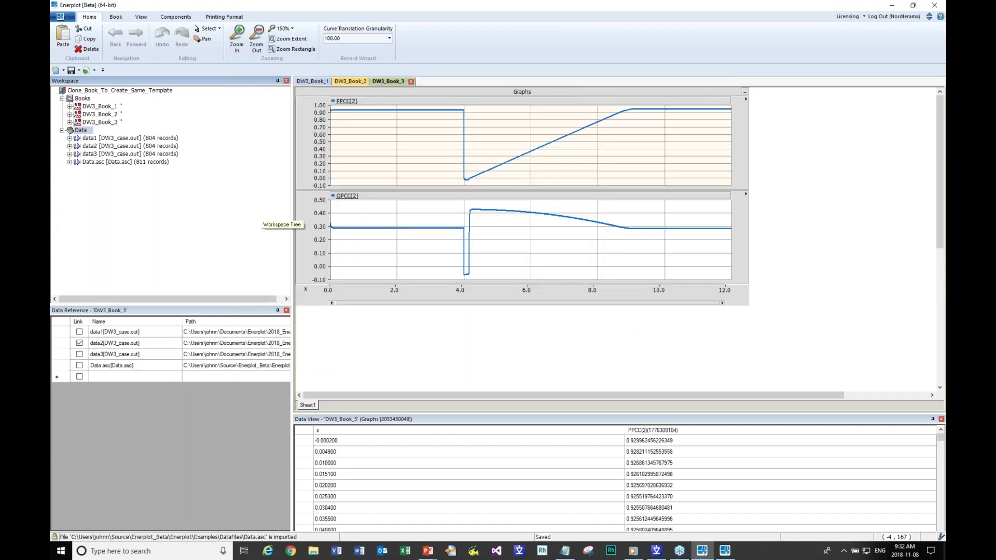
left_click(70, 162)
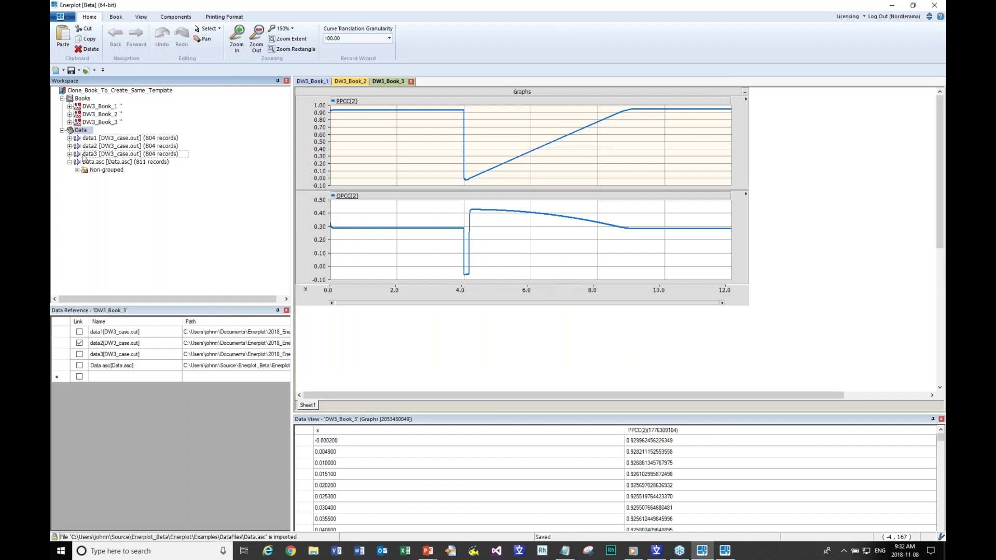
left_click(77, 169)
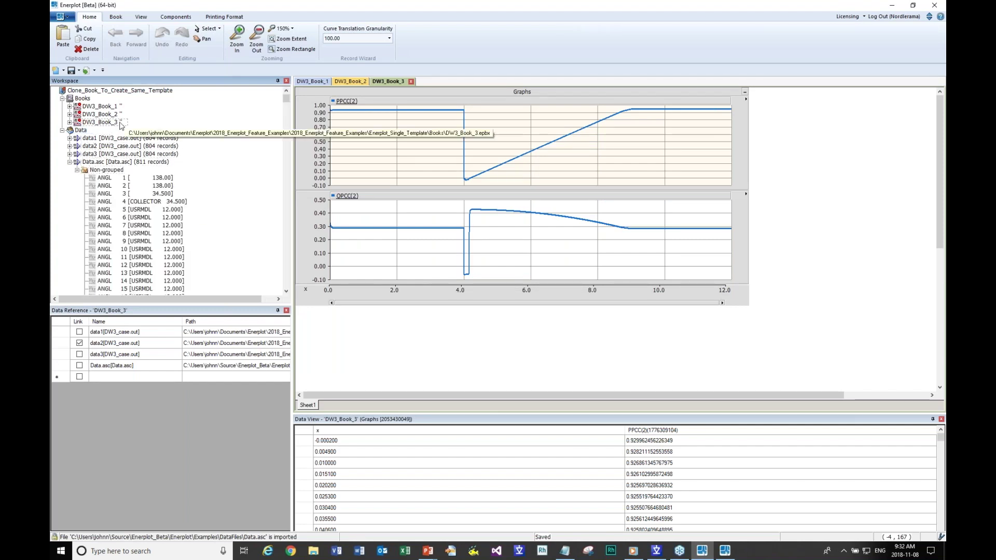
scroll(289, 99, "down", 2)
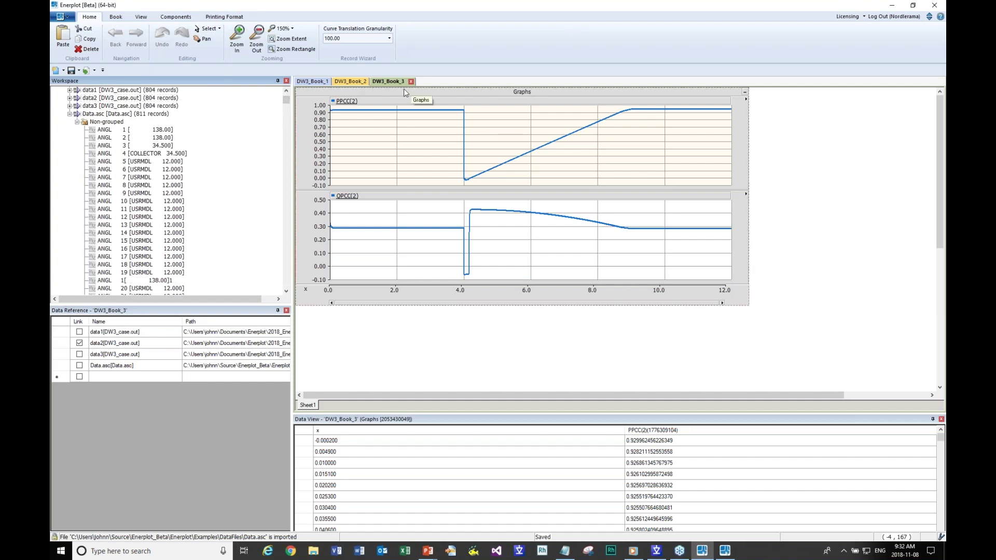
Shift the existing graph frame in DW3_Book_3 down the sheet and plot the ANGL 11 [USRMDL 12.000] record as a new graph above it
left_click_drag(415, 89, 486, 379)
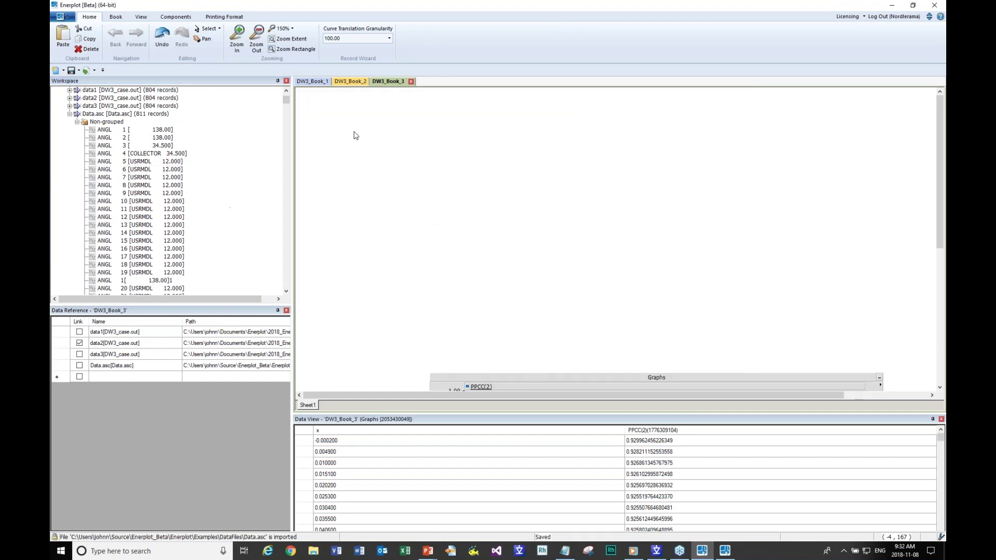
left_click(206, 99)
left_click(150, 92)
left_click(110, 210)
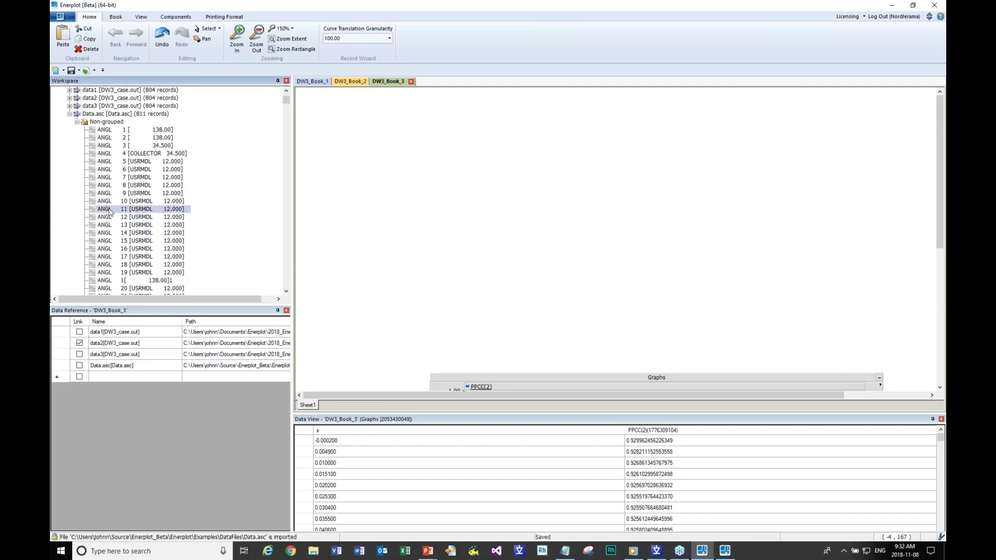
mouse_move(110, 210)
left_click_drag(110, 211, 468, 165)
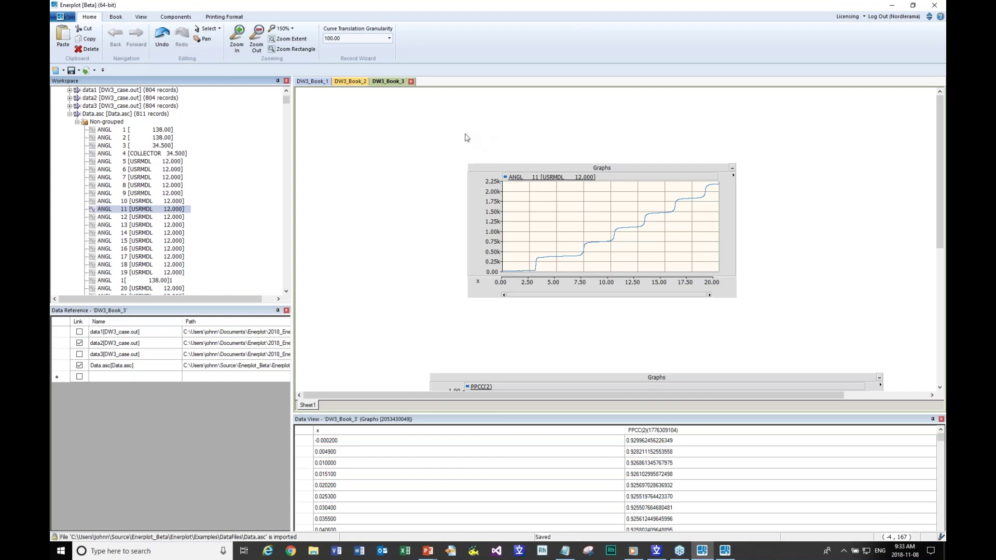
left_click(552, 166)
left_click(465, 145)
Delink the Data.asc dataset from the display of DW3_Book_3 and link it again
left_click(80, 366)
left_click(79, 367)
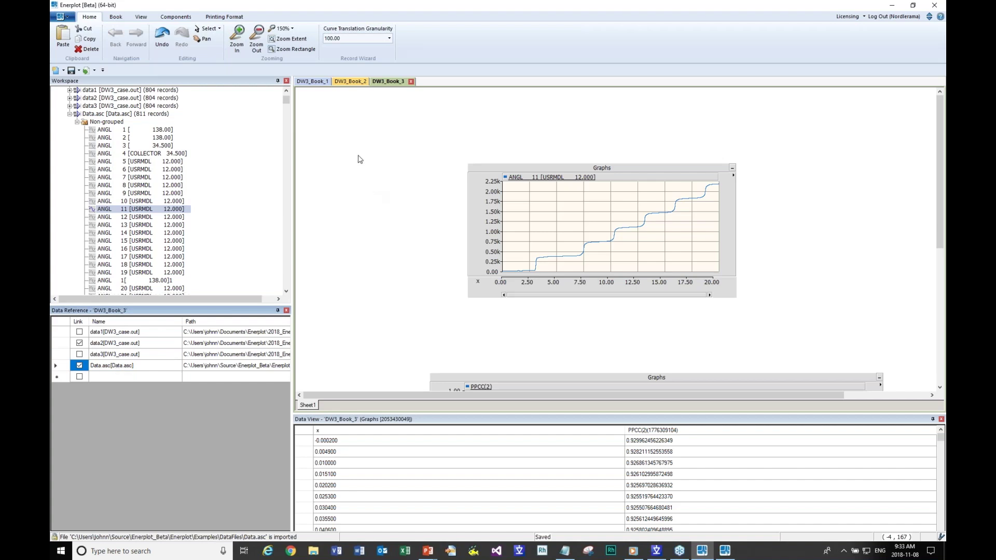
Save only the plotting records of the Data.asc dataset as the comma-separated file Data2.csv in the DataFiles folder
left_click(108, 114)
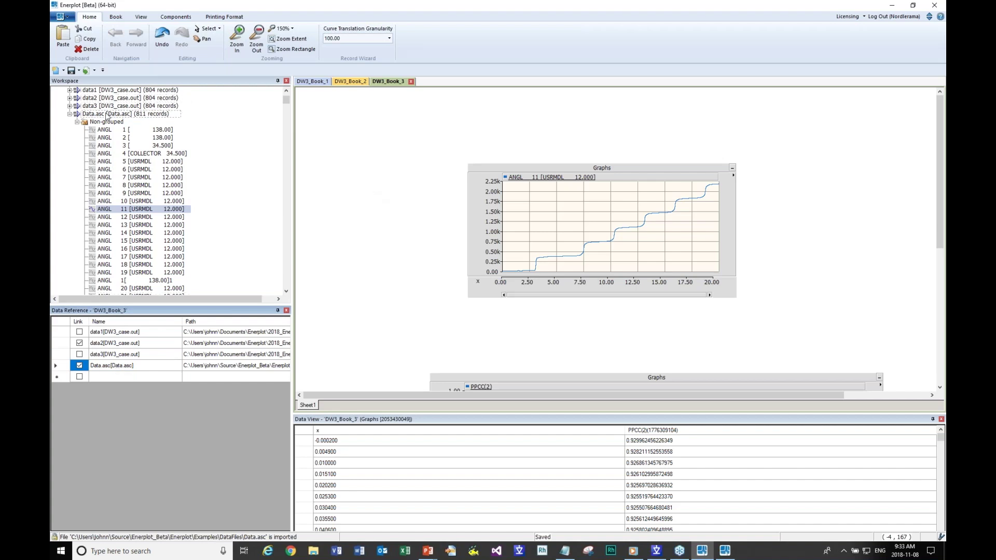
right_click(114, 115)
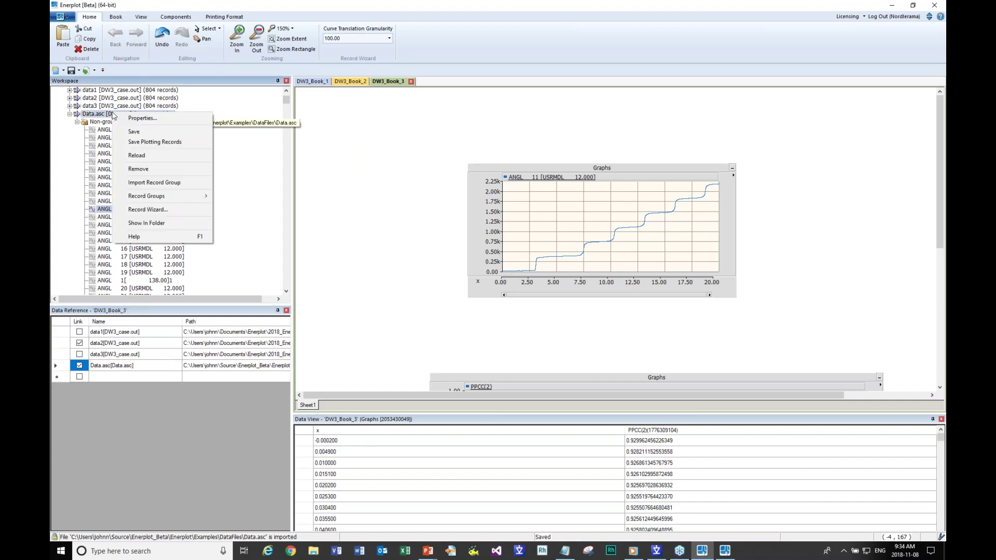
left_click(204, 145)
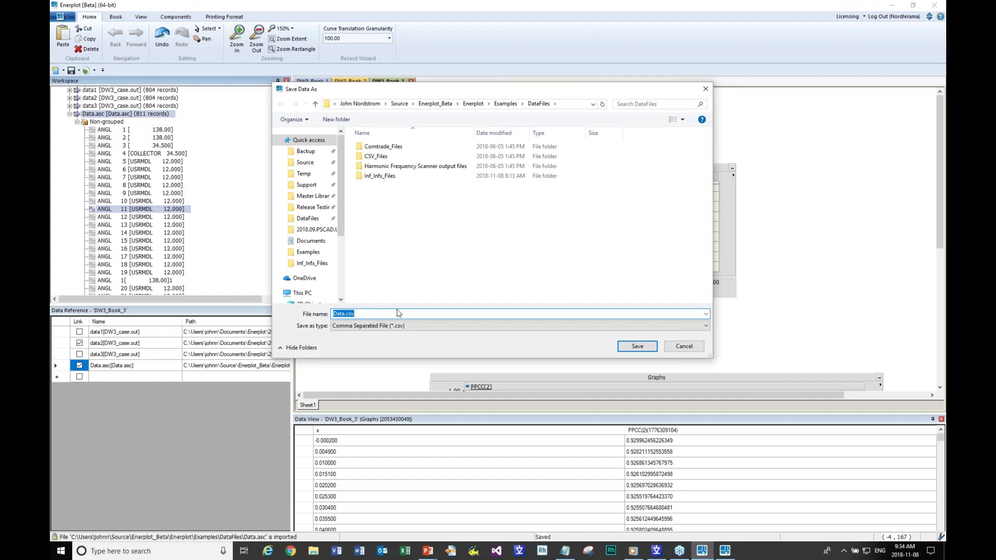
left_click(344, 314)
type("2")
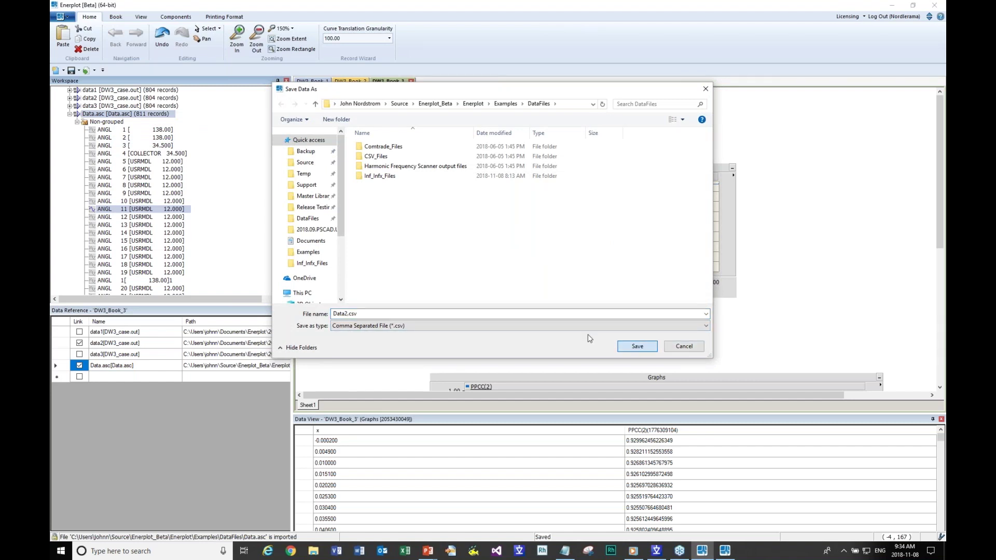
left_click(636, 346)
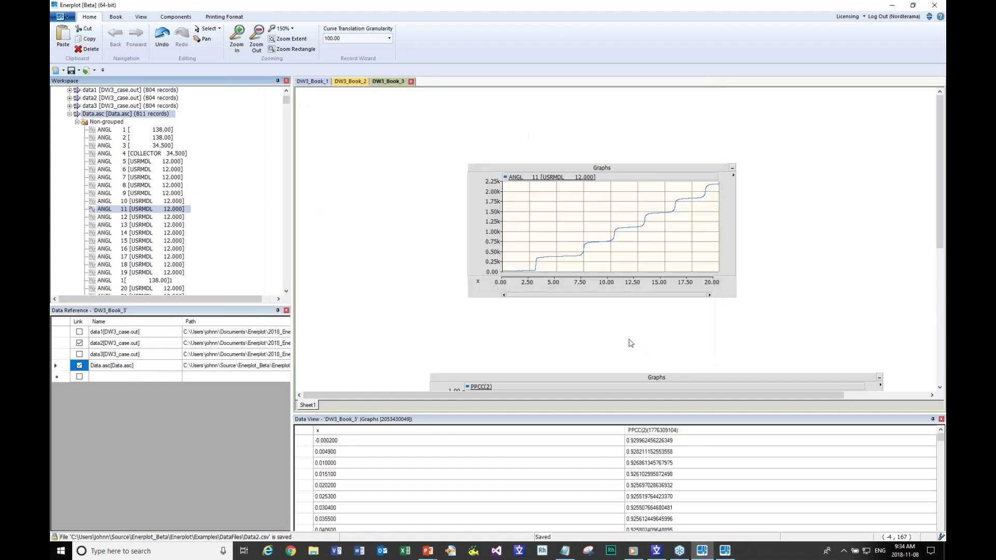
Remove the in-use Data.asc dataset from the workspace data and confirm its removal
left_click(72, 114)
left_click(87, 114)
left_click(104, 164)
right_click(104, 165)
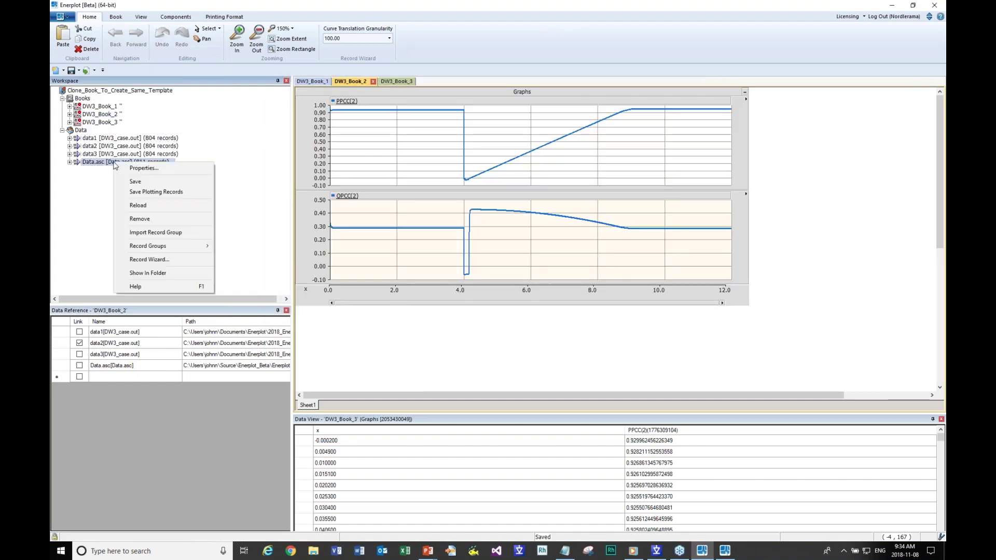
left_click(158, 221)
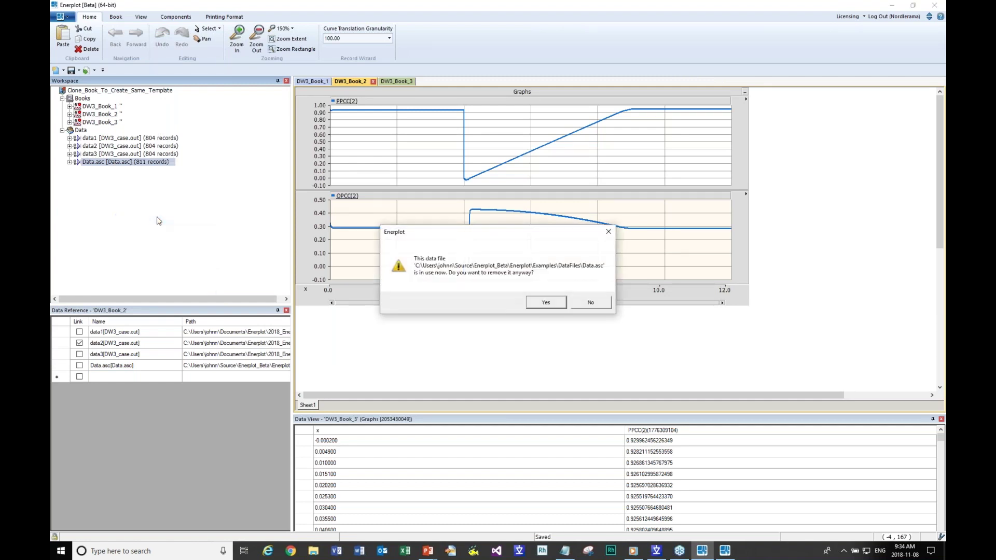
left_click(541, 300)
Load the Data2.csv dataset from the DataFiles folder into the workspace data and expand its Non-grouped records
left_click(66, 16)
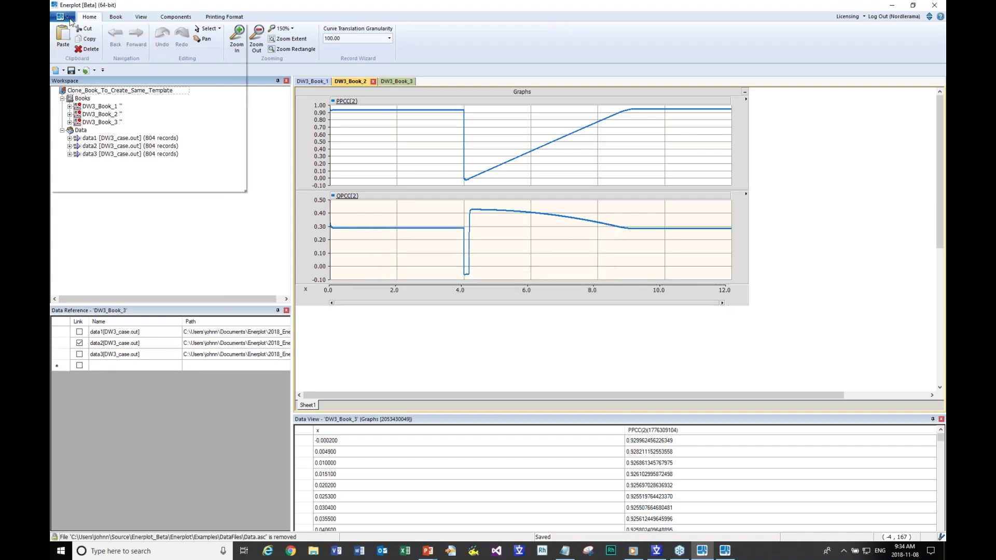
left_click(379, 334)
right_click(85, 131)
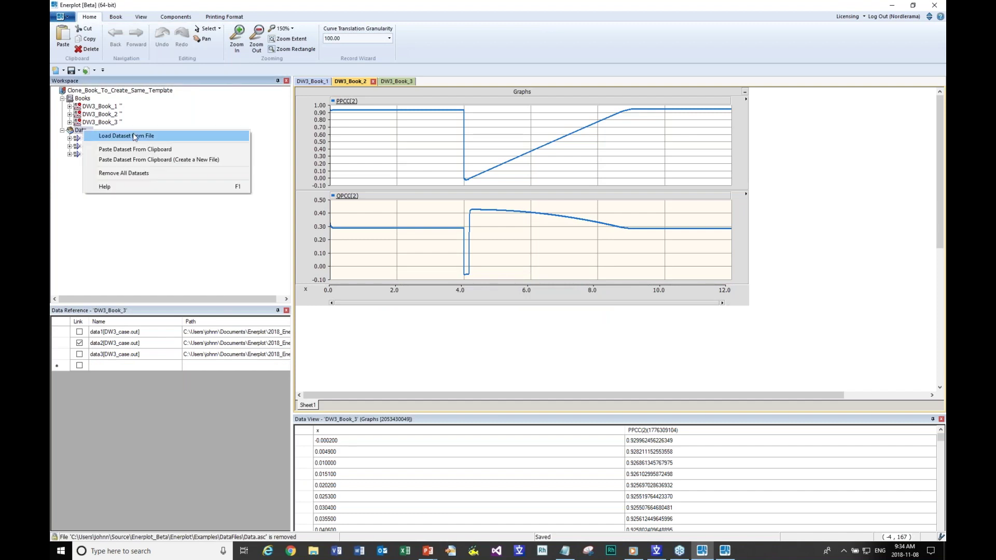
left_click(177, 140)
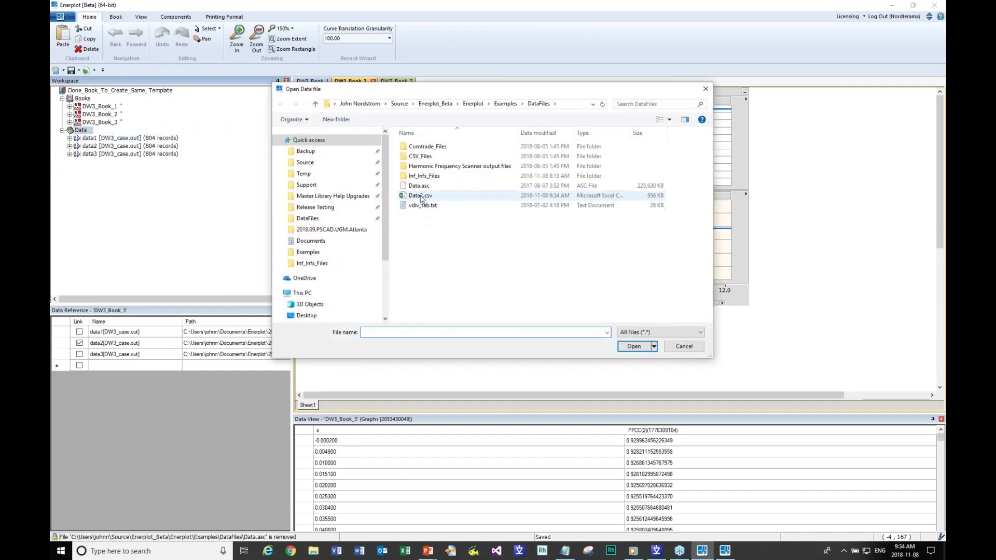
left_click(421, 196)
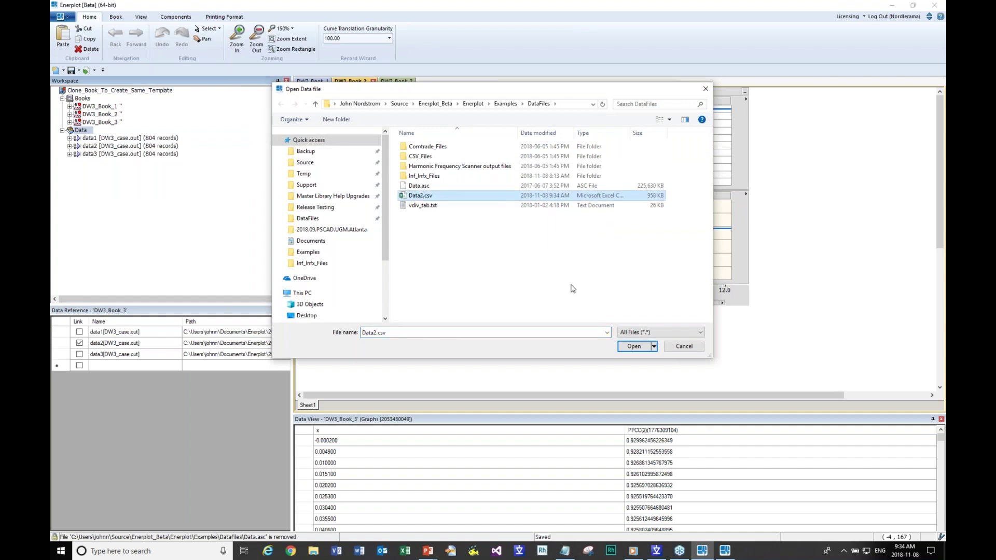
left_click(633, 346)
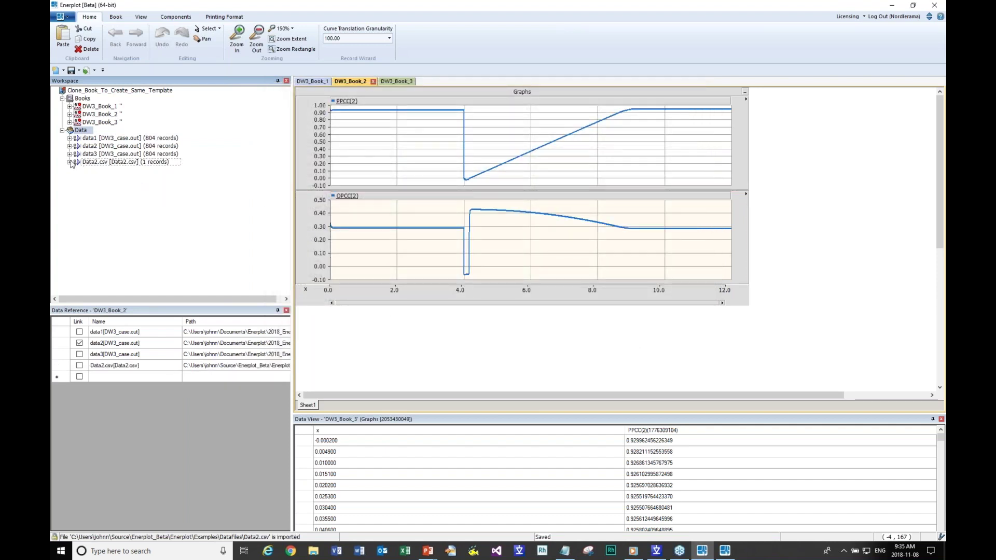
left_click(70, 162)
left_click(77, 169)
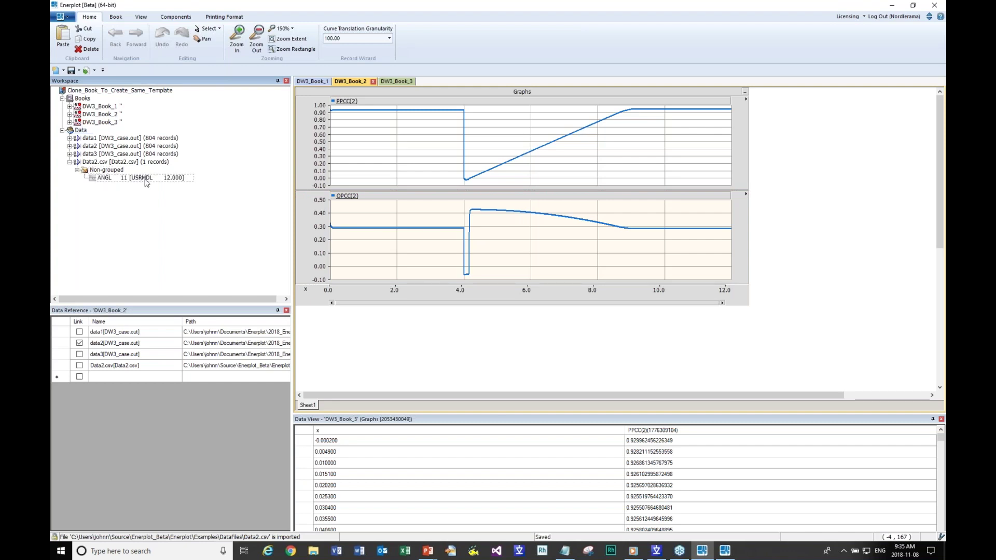
left_click(114, 164)
mouse_move(117, 166)
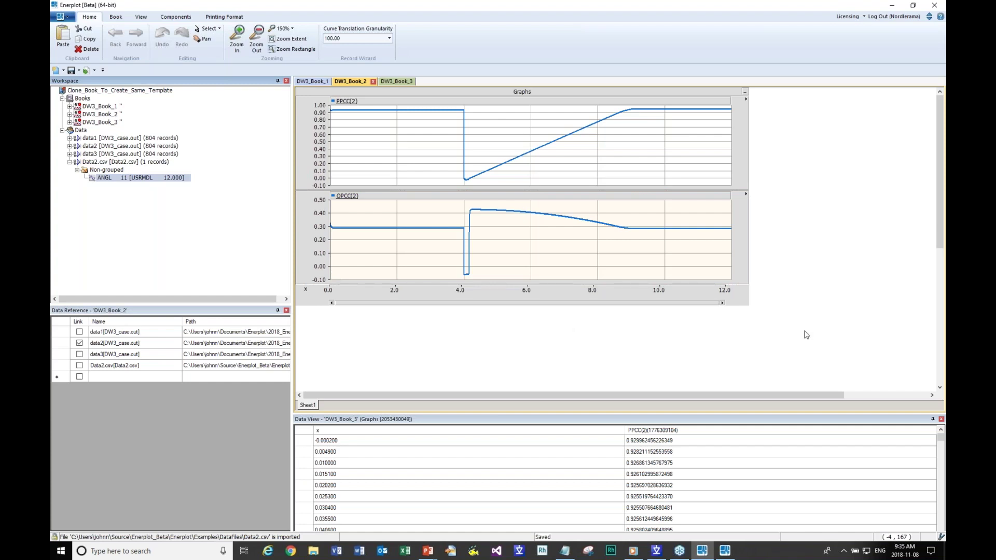
key("alt+Tab")
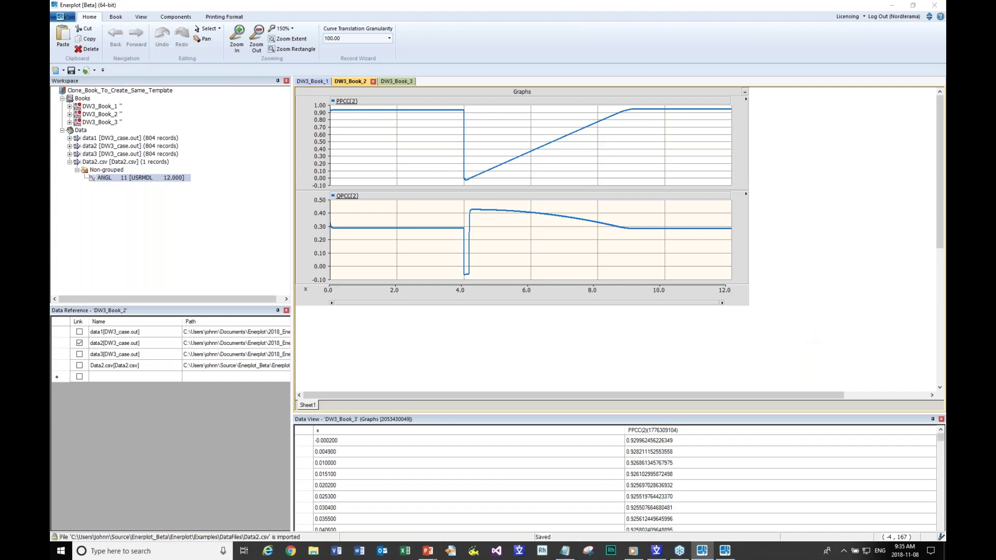
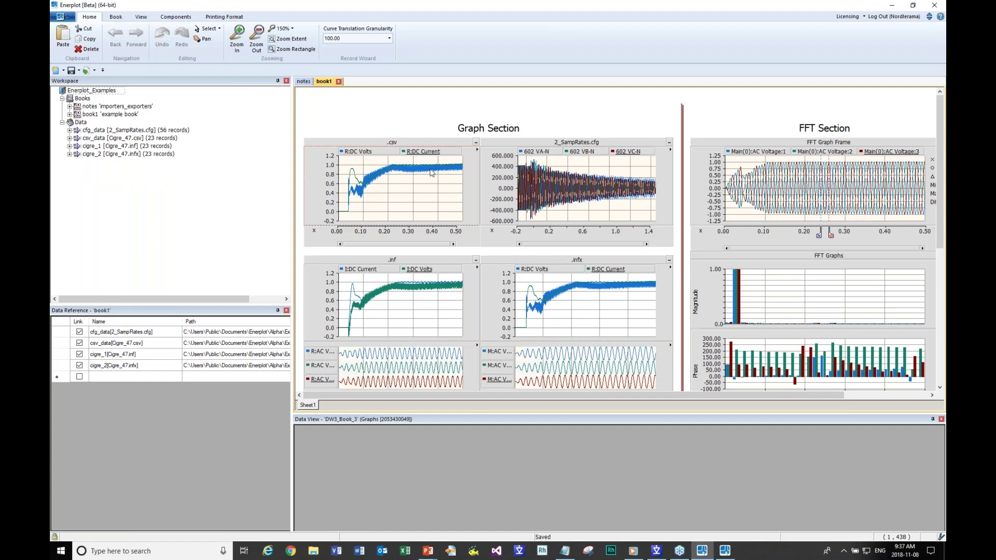
Cut the R:DC Current curve from the .csv graph in book1 and paste it back into the same graph
right_click(423, 152)
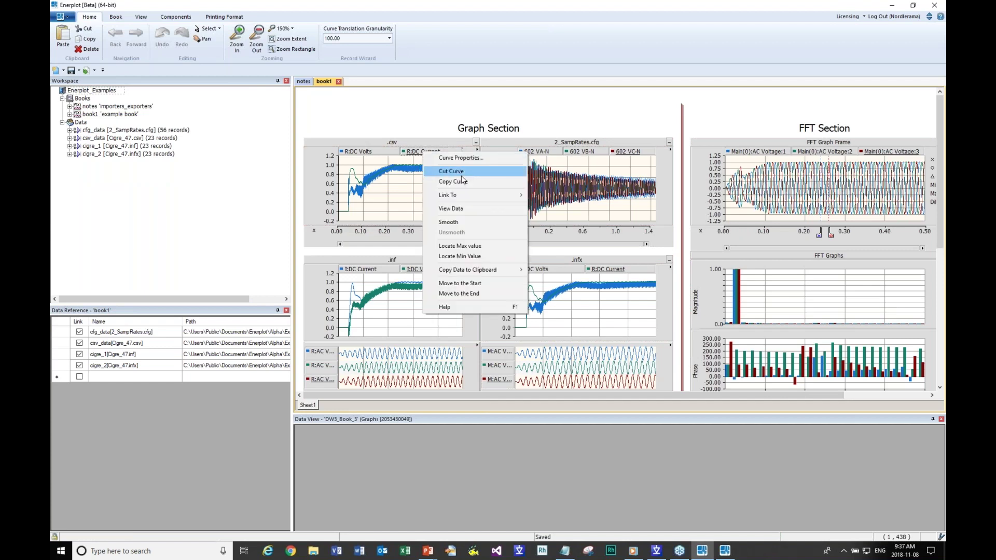
left_click(462, 178)
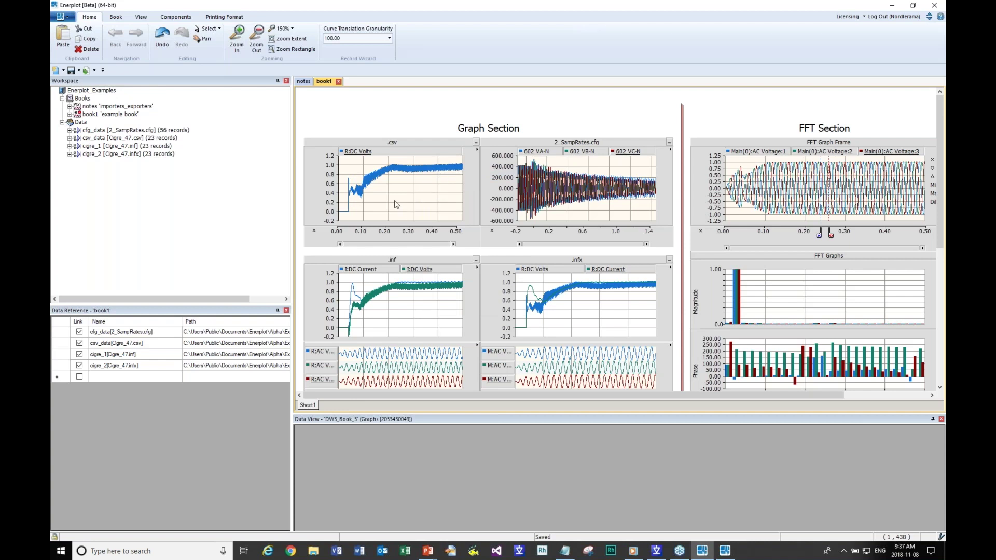
left_click(413, 263)
left_click(416, 240)
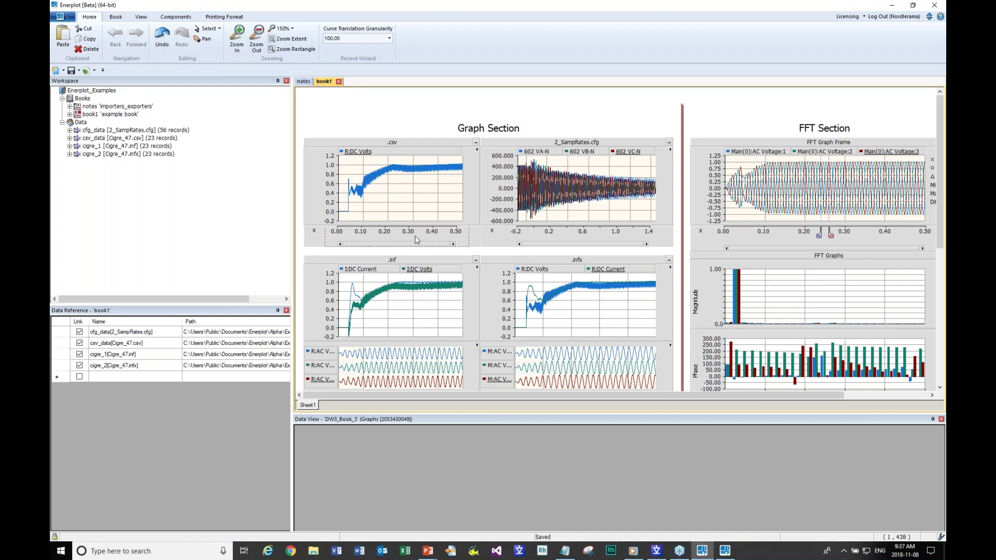
right_click(426, 192)
left_click(465, 245)
left_click(419, 162)
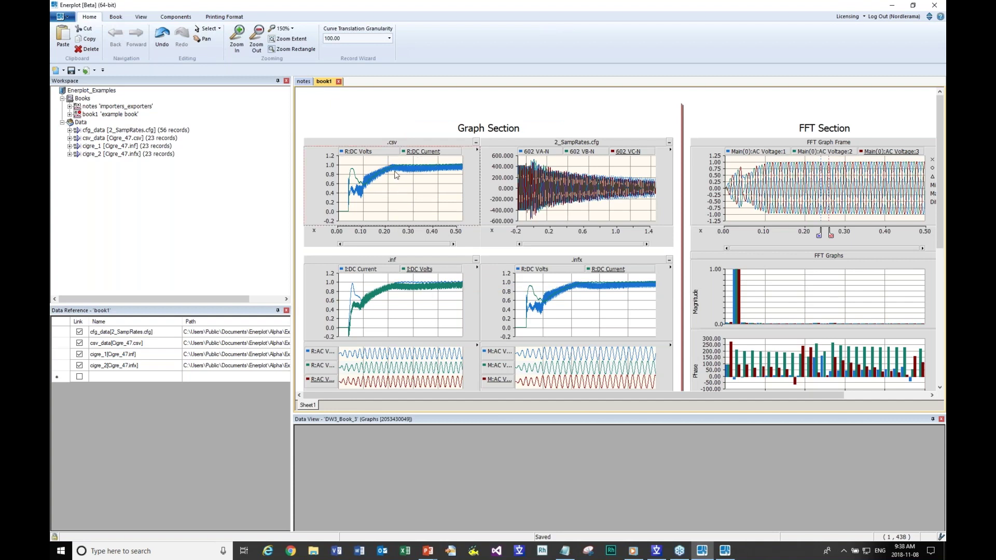
Give the R:DC Volts curve in the .csv graph a Y-Offset of 0.2 and undo the change
left_click(369, 154)
right_click(369, 154)
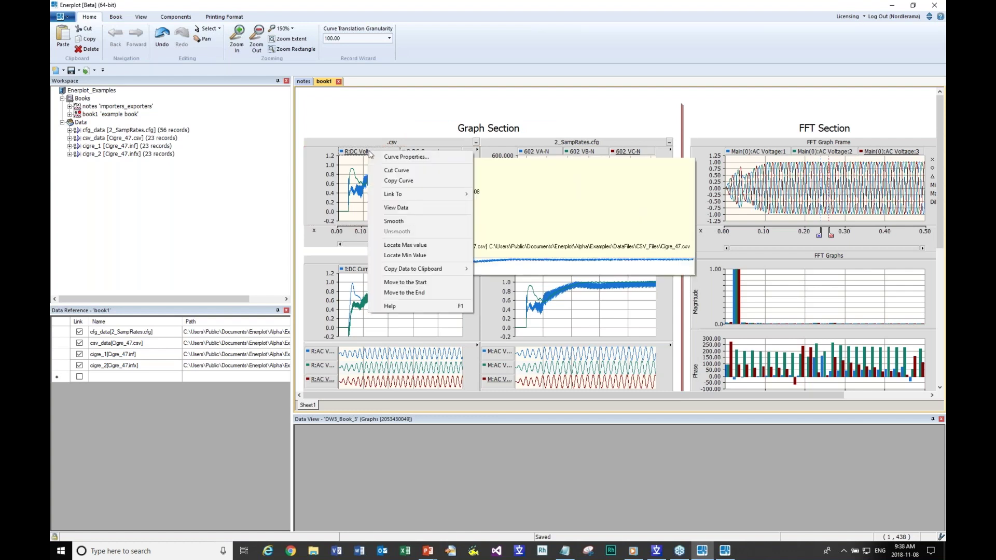
left_click(404, 157)
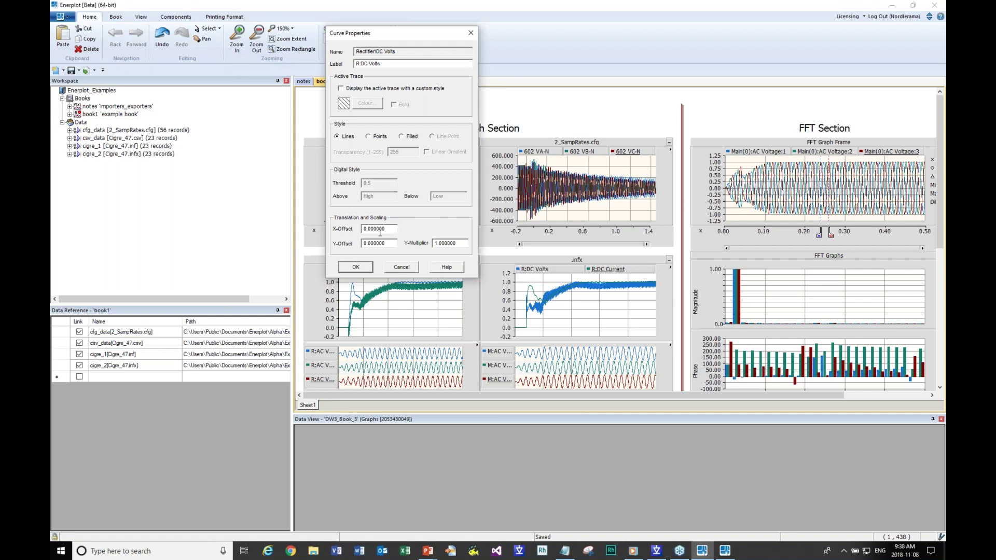
left_click_drag(396, 34, 489, 34)
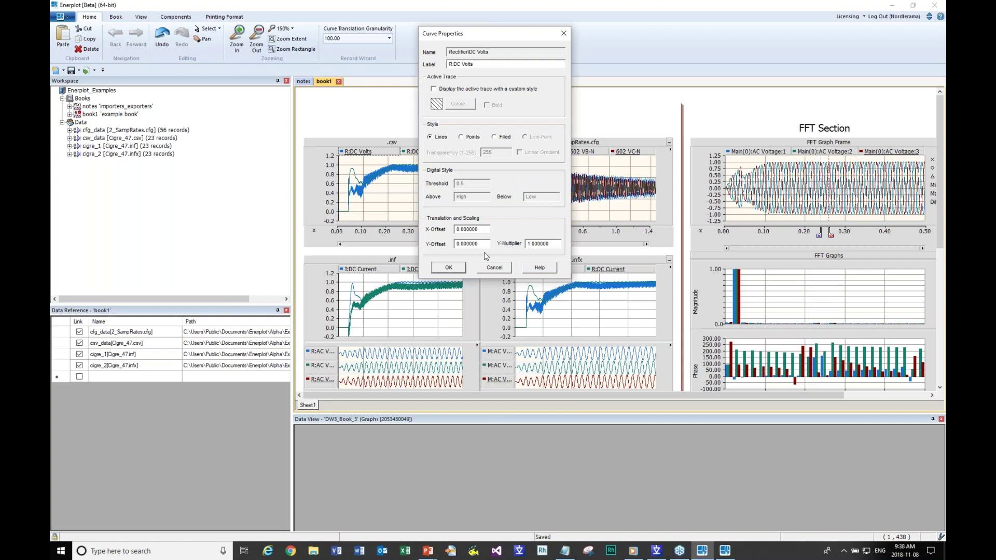
type("2")
left_click(456, 269)
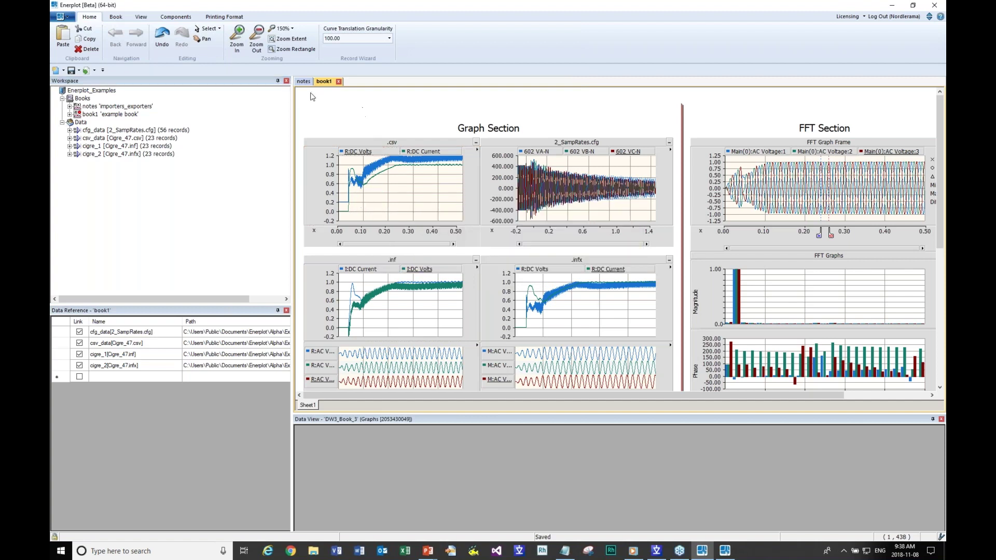
left_click(161, 44)
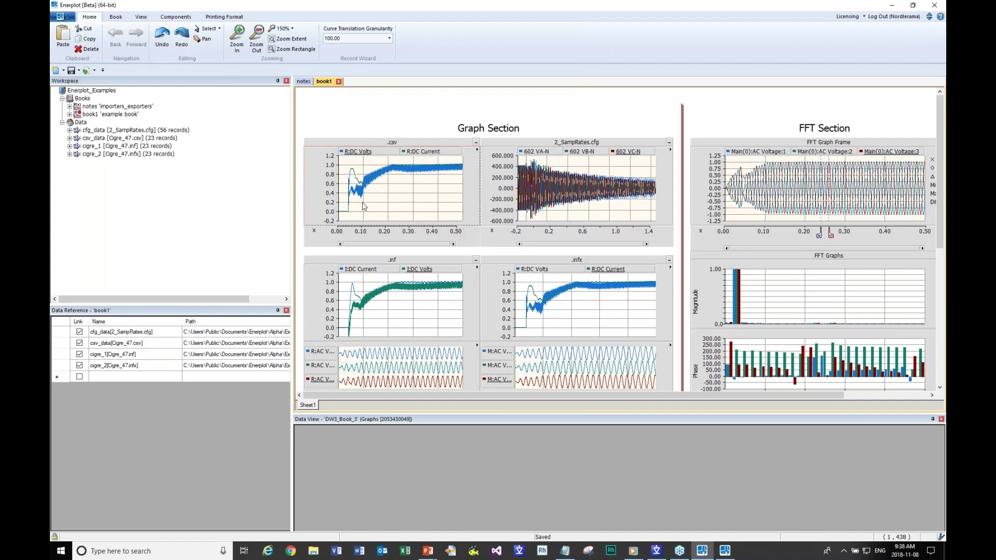
Scale the R:DC Volts curve in the .csv graph with a Y-Multiplier of 0.5 and undo the change
right_click(362, 152)
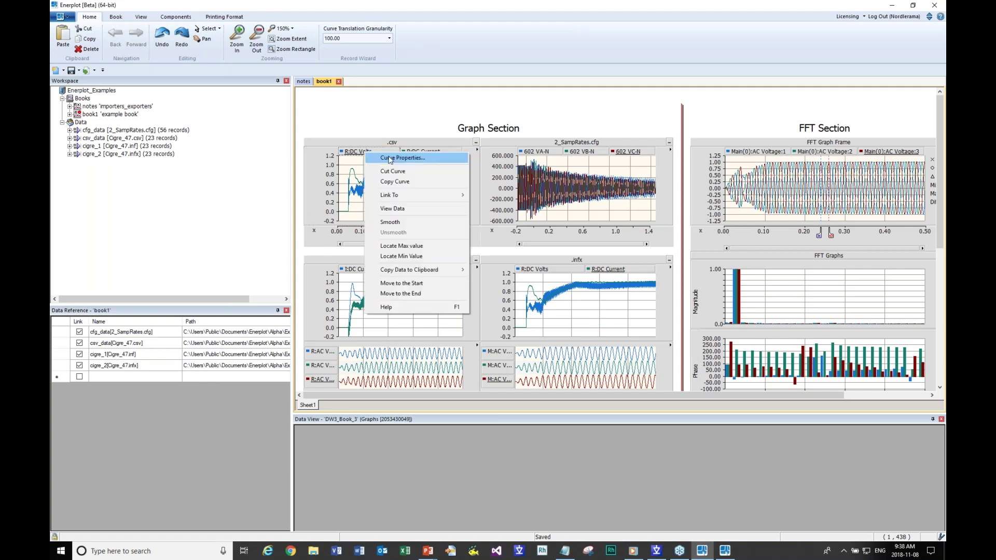
left_click(395, 157)
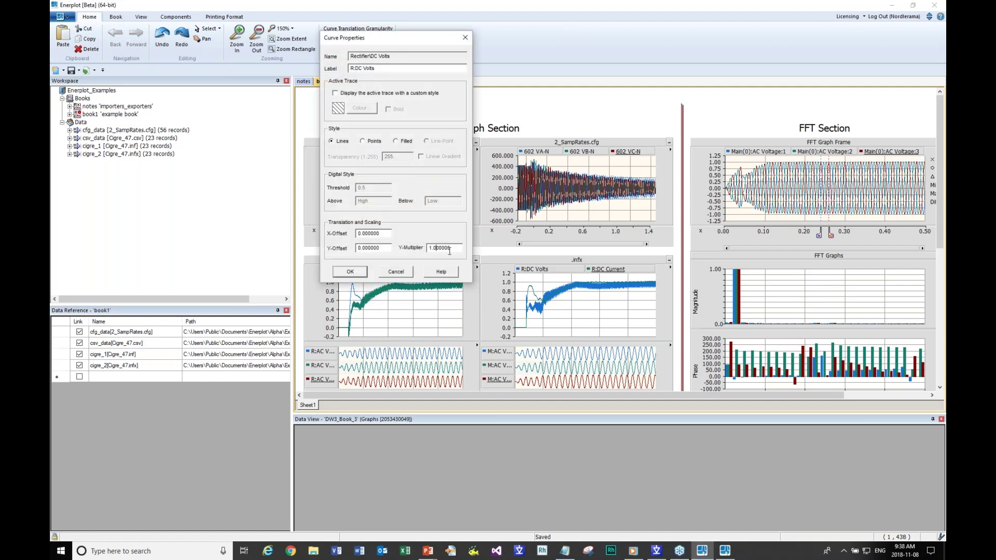
key("BackSpace")
key("BackSpace")
type(".5")
left_click(350, 272)
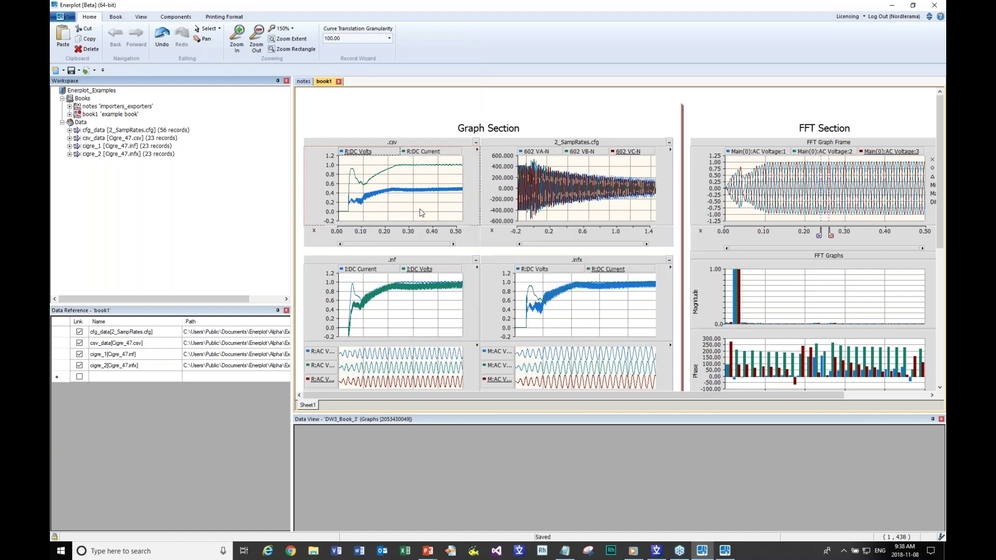
left_click(161, 36)
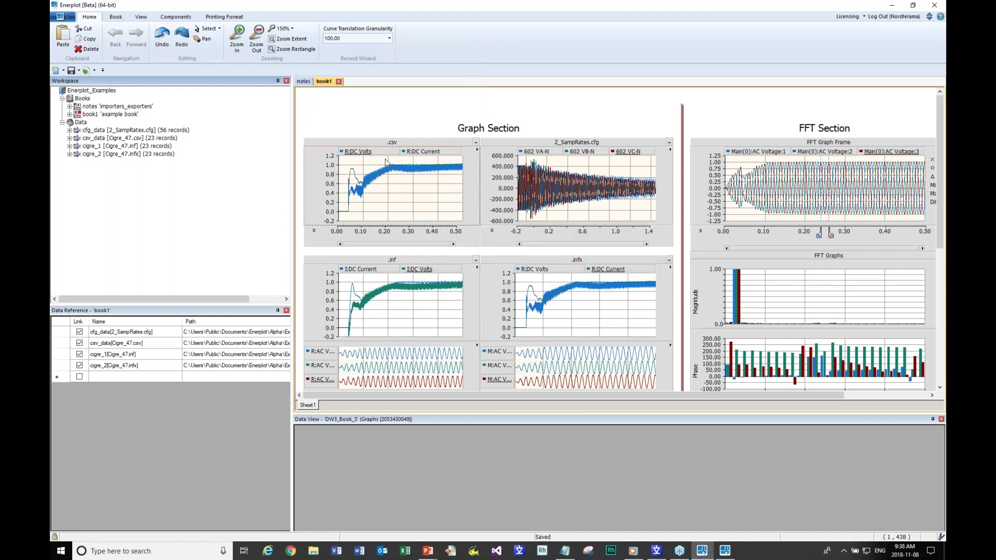
Cut the R:DC Current curve from the .csv graph and smooth the remaining R:DC Volts curve with a time constant
right_click(417, 155)
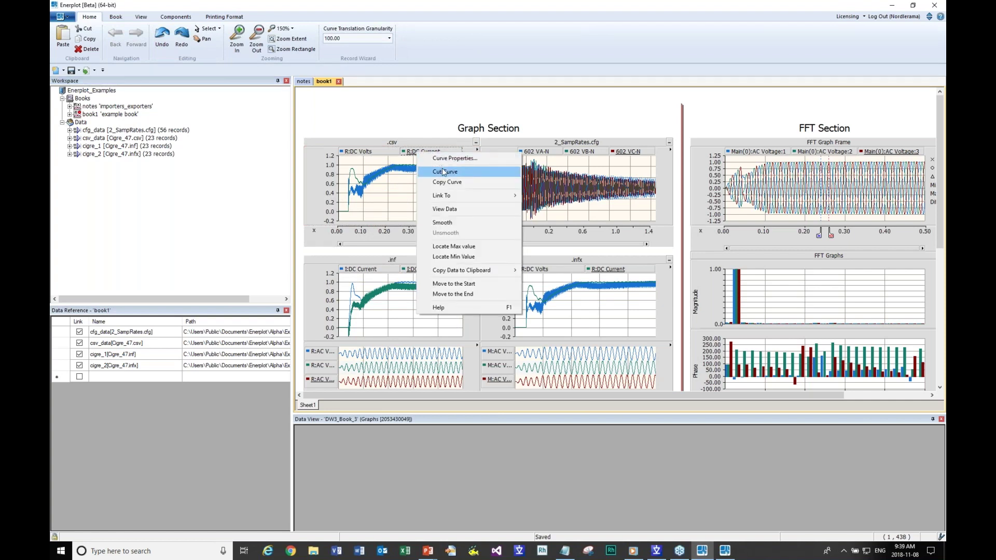
left_click(445, 172)
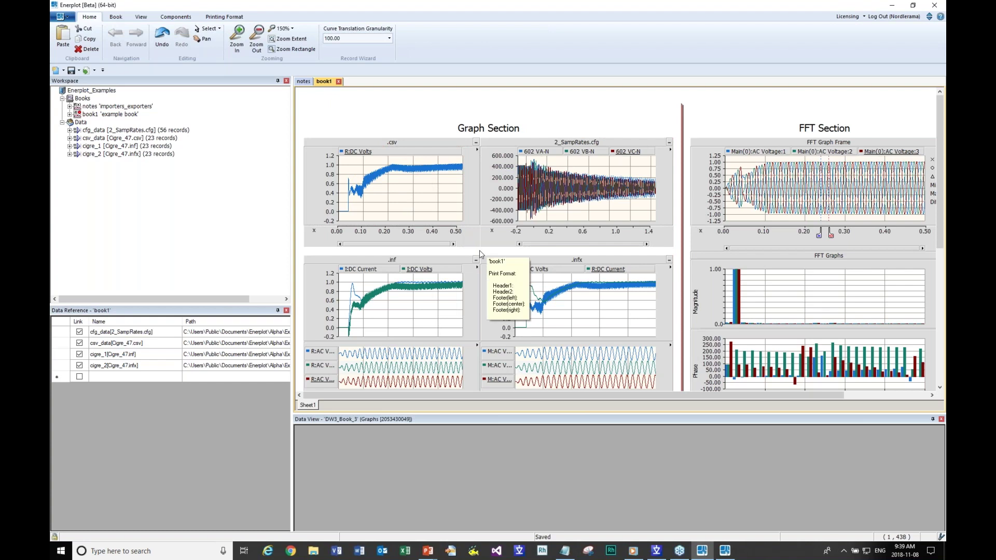
right_click(381, 151)
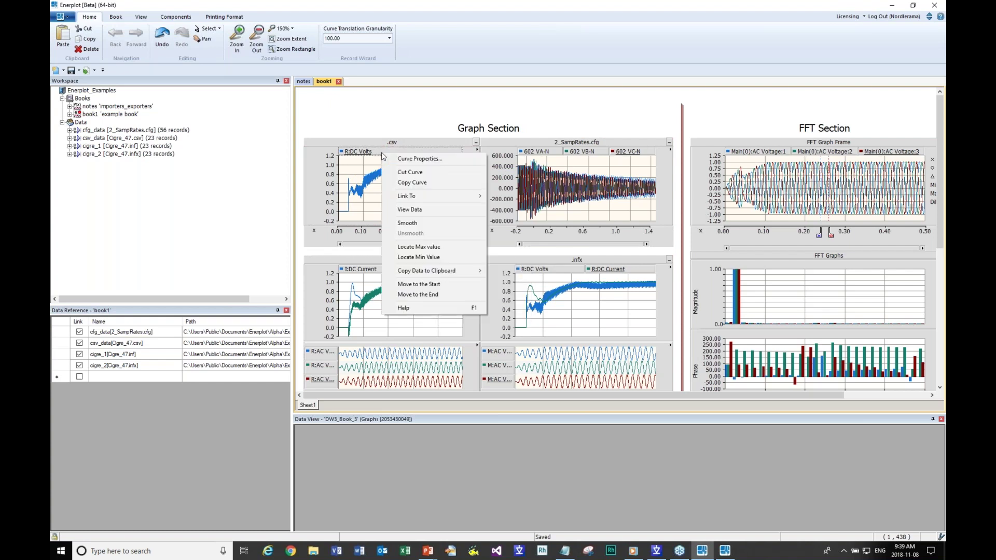
left_click(433, 223)
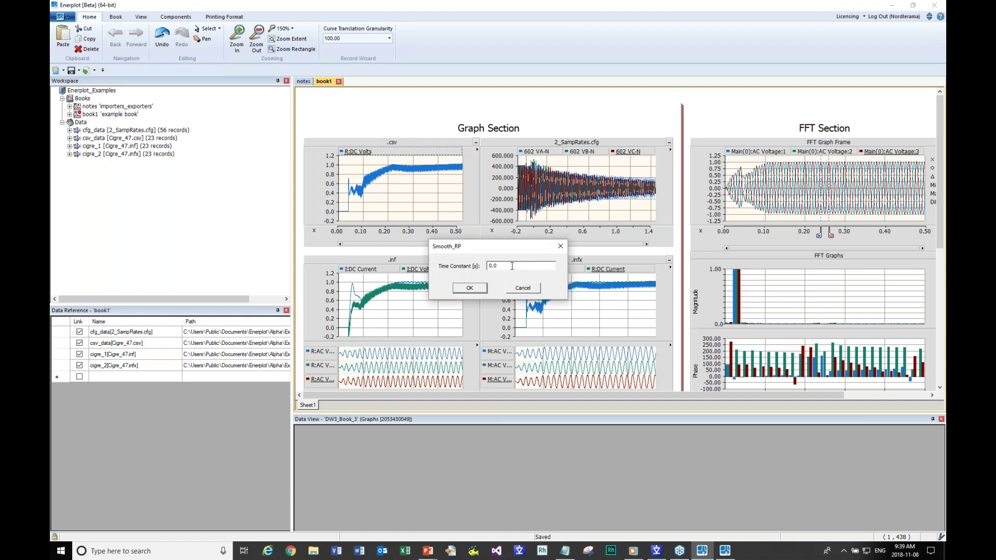
left_click(476, 293)
mouse_move(429, 195)
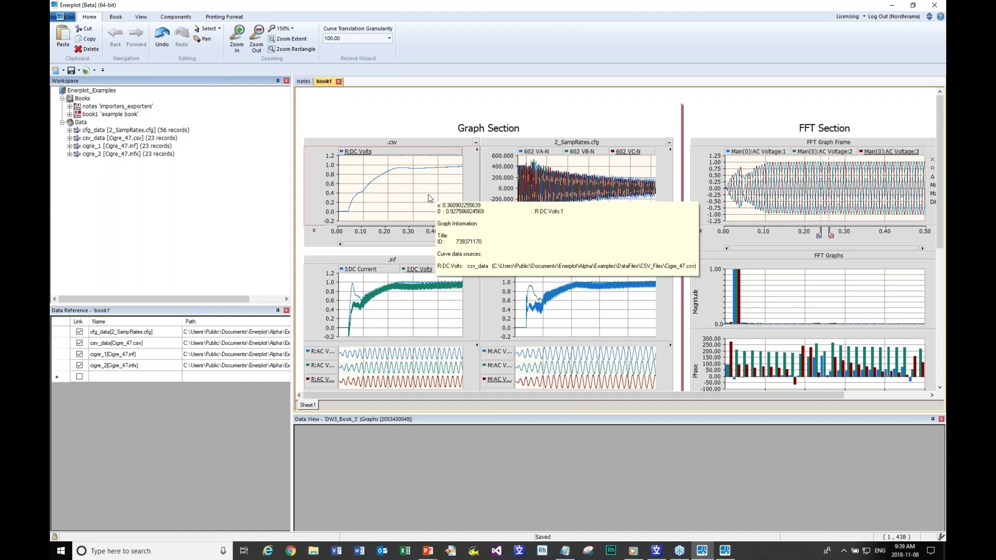
Translate the I:DC Volts curve in the .inf graph down by about 0.2
scroll(417, 254, "down", 3)
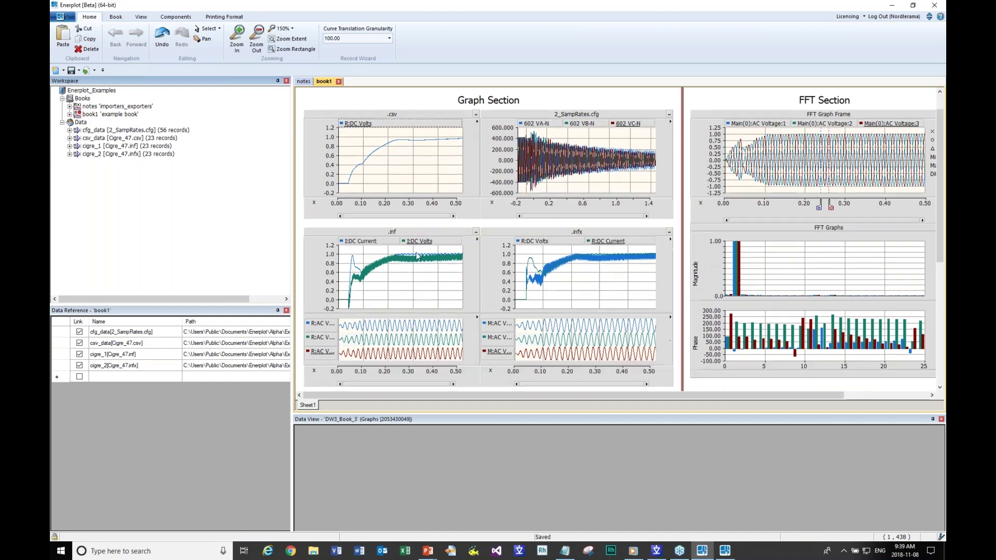
scroll(413, 239, "down", 1)
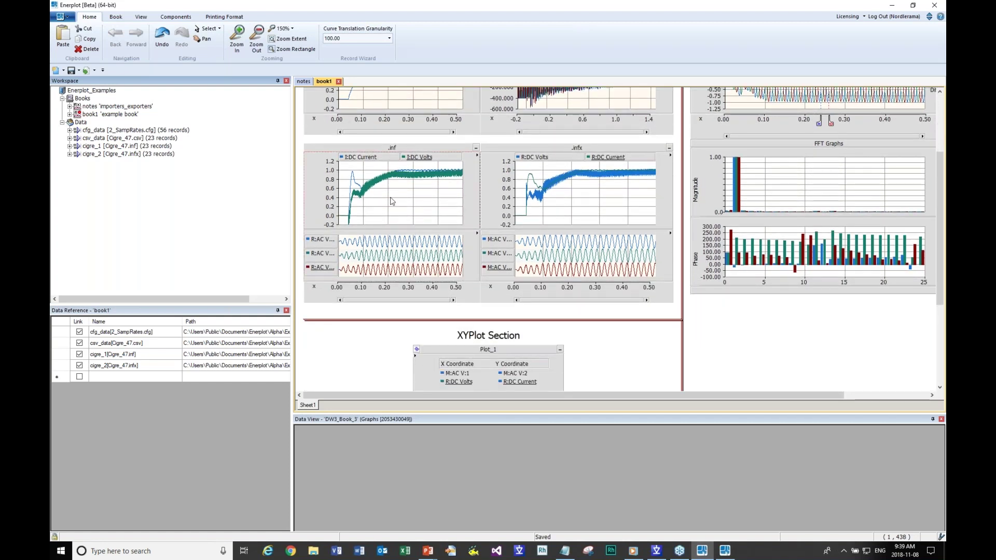
left_click(424, 158)
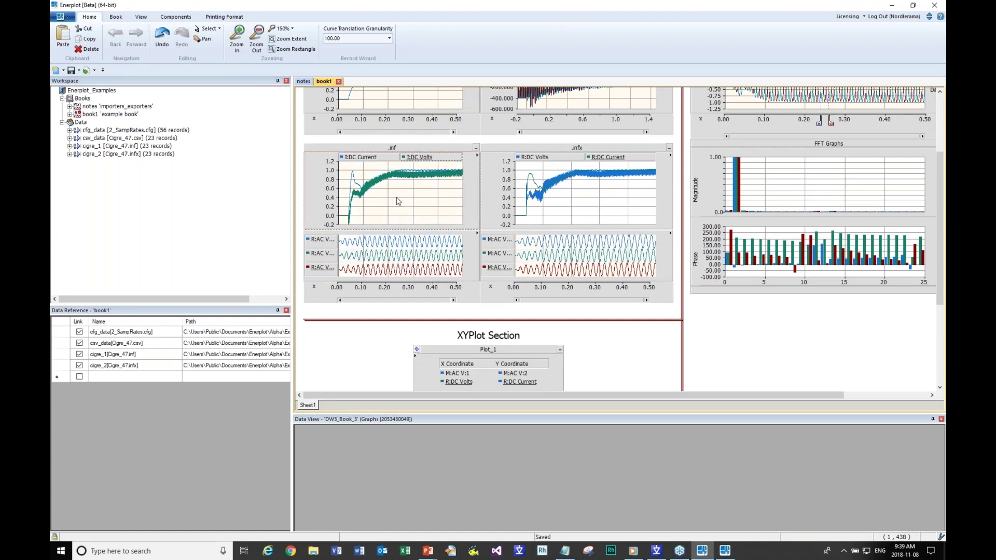
left_click(469, 338)
left_click(462, 289)
key("Down")
key("Down")
key("Down")
key("Down")
key("Down")
key("Down")
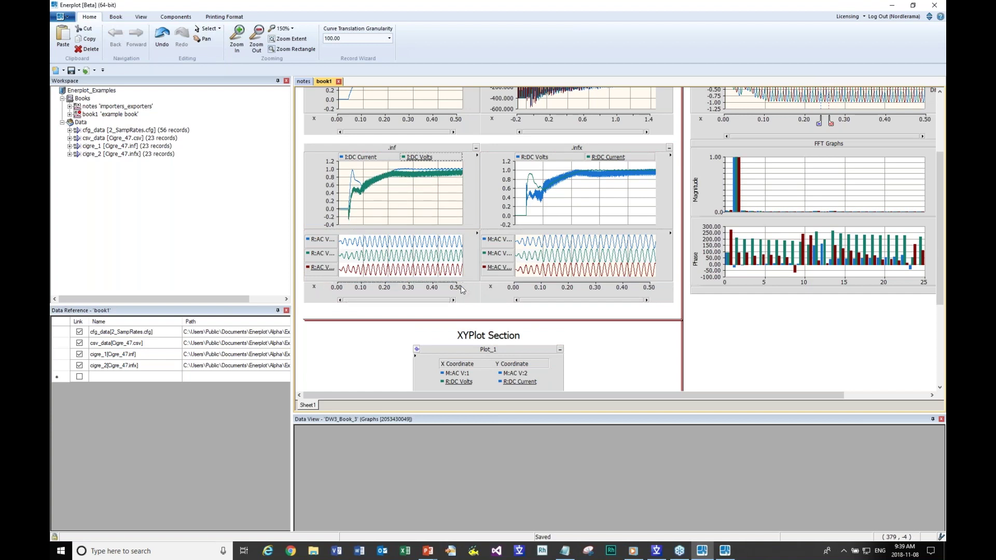
key("Down")
key("Down")
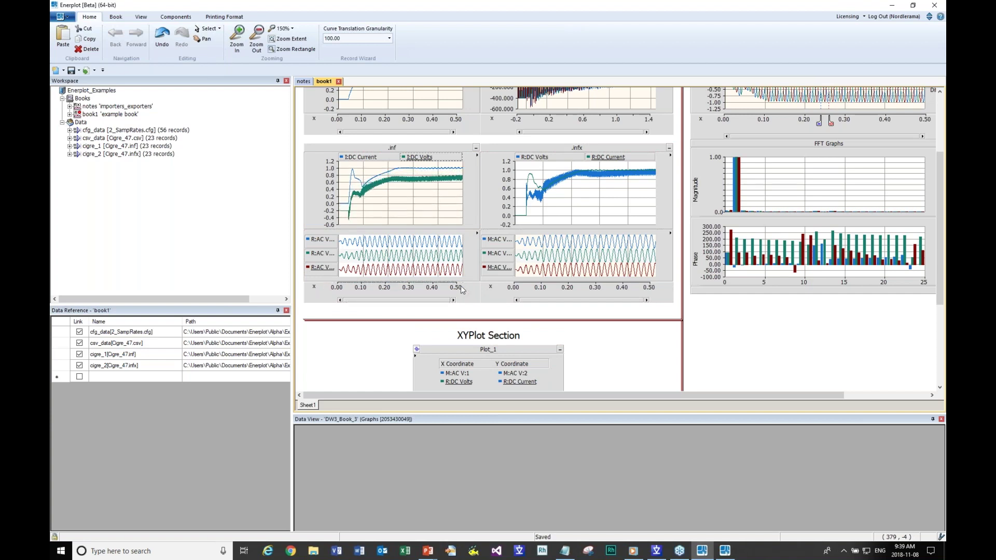
Translate the I:DC Volts curve in the .inf graph slightly to the right along the x axis
key("Right")
key("Right")
key("Right")
key("Right")
key("Right")
key("Right")
key("Right")
key("Right")
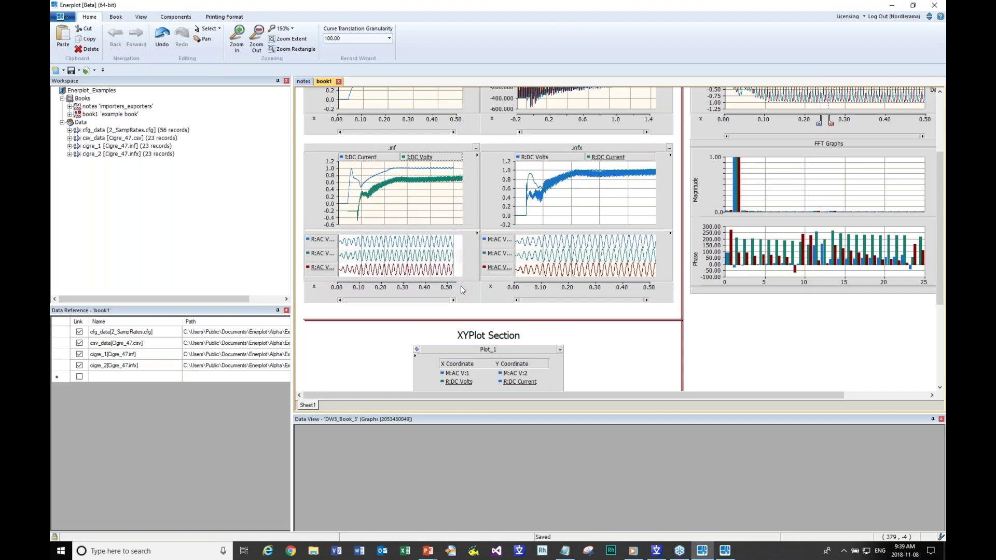
Translate the I:DC Volts curve in the .inf graph left along the x axis until its initial rise lines up with the I:DC Current curve
key("Left")
key("Left")
key("Left")
key("Left")
key("Left")
key("Left")
key("Left")
key("Left")
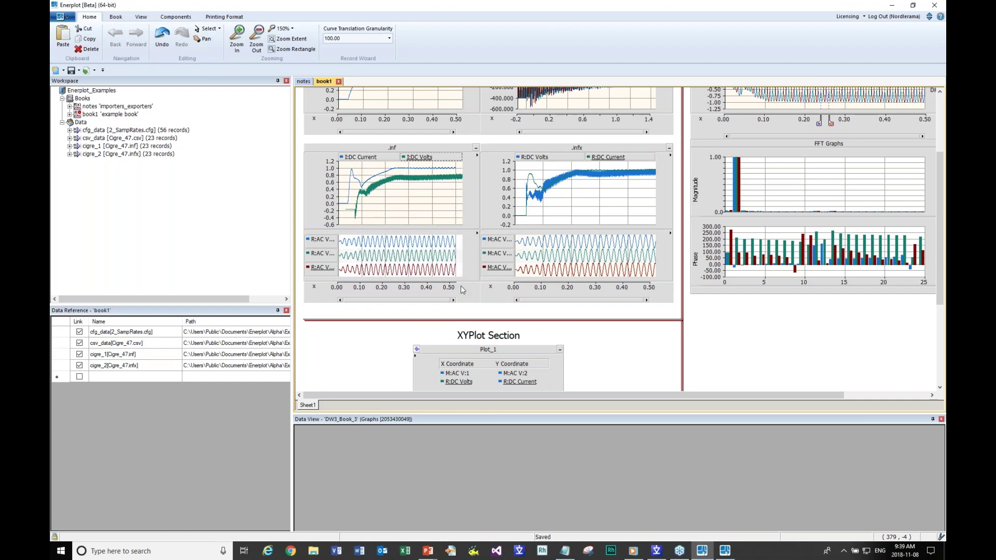
key("Left")
key("Left")
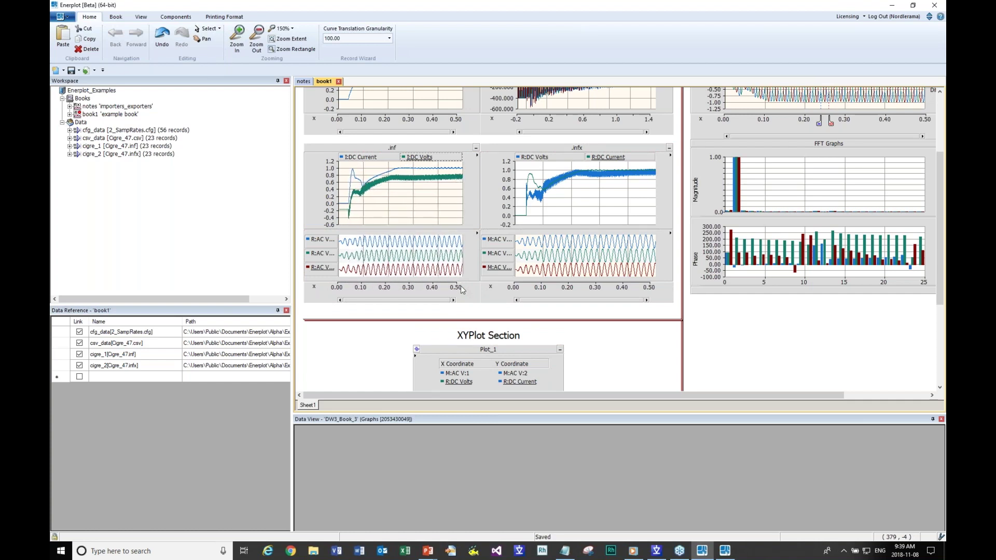
Translate the I:DC Volts curve in the .inf graph up by about 0.8, well above the I:DC Current curve
key("Up")
key("Up")
key("Up")
key("Up")
key("Up")
key("Up")
key("Up")
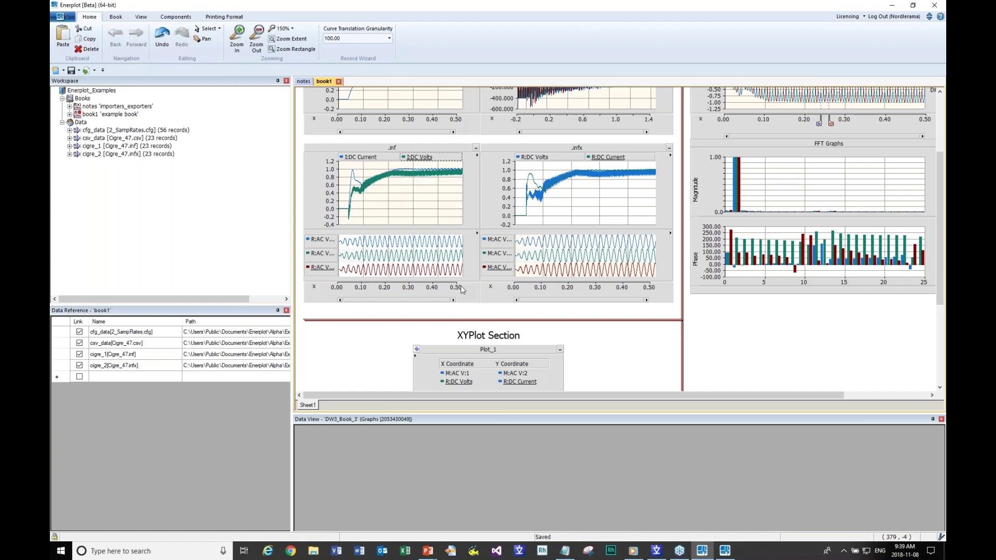
key("Up")
key("Up")
key("Up")
key("Up")
key("Up")
key("Up")
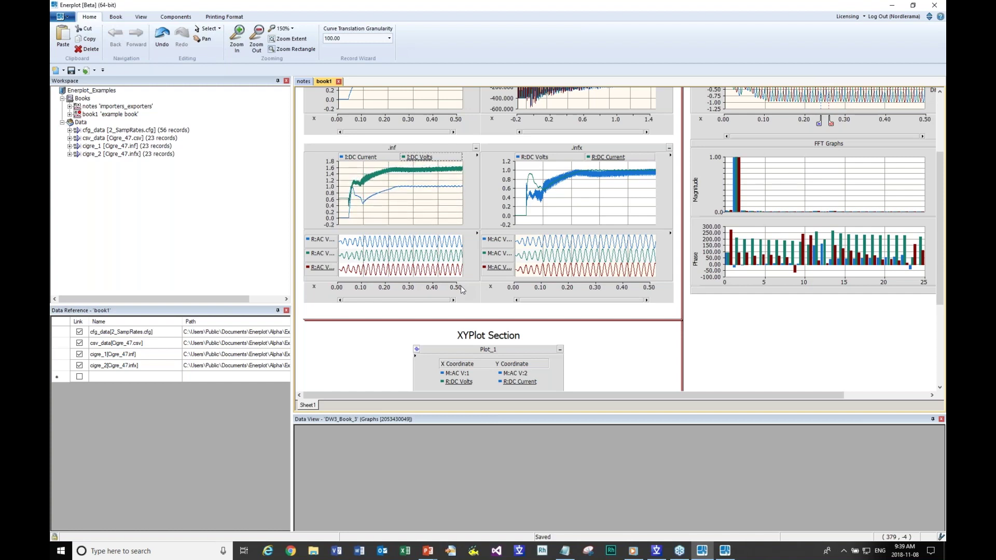
Translate the I:DC Volts curve in the .inf graph down by about 0.6 so its steady section nearly overlaps the I:DC Current curve
key("Down")
key("Down")
key("Down")
key("Down")
key("Down")
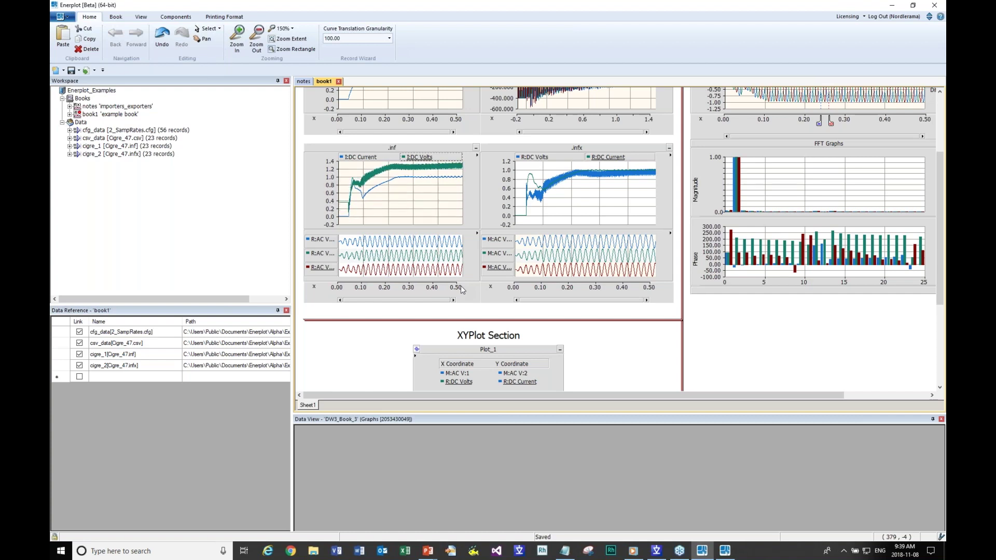
key("Down")
key("Down")
key("Down")
key("Down")
key("Down")
key("Down")
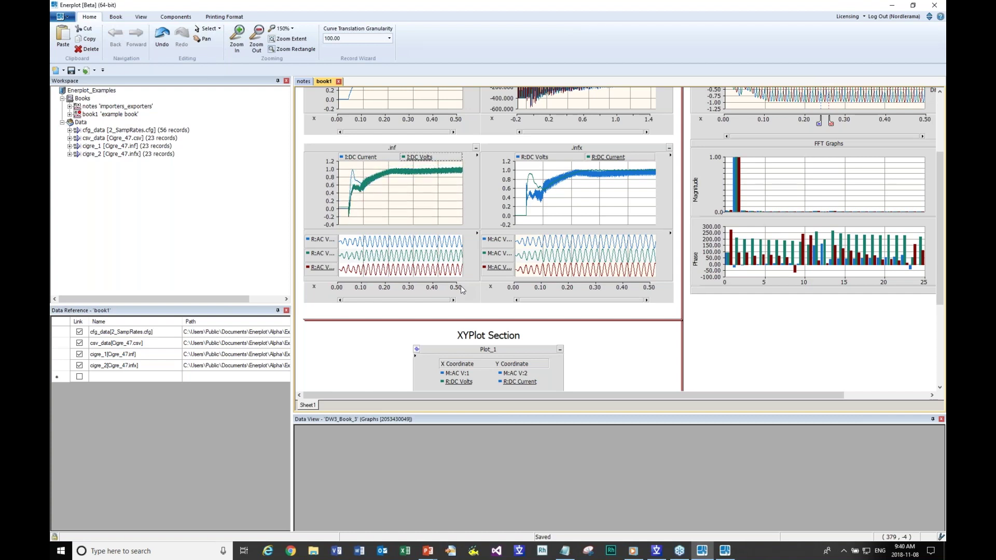
key("Down")
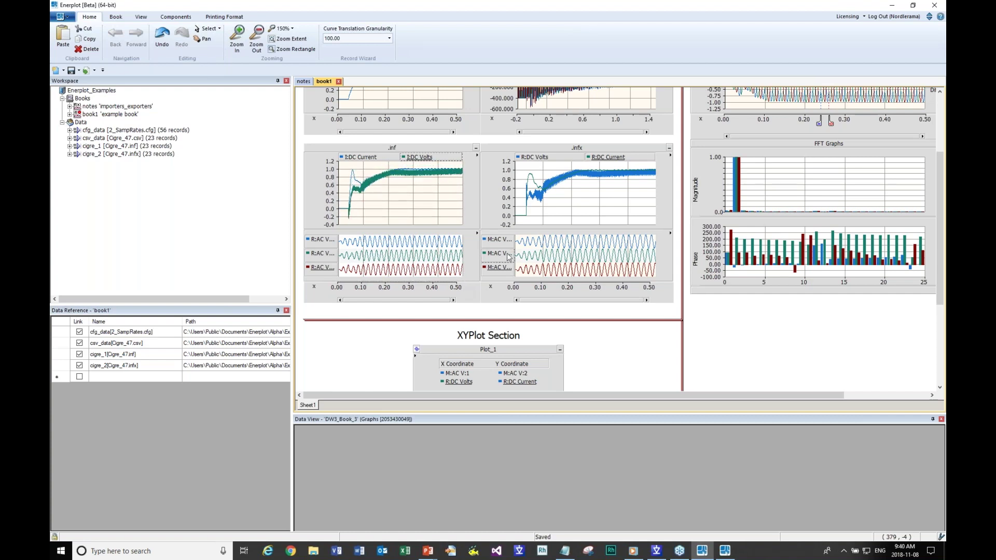
Show the data of the .inf graph's DC curves in the Data View and enlarge the table area
left_click(422, 239)
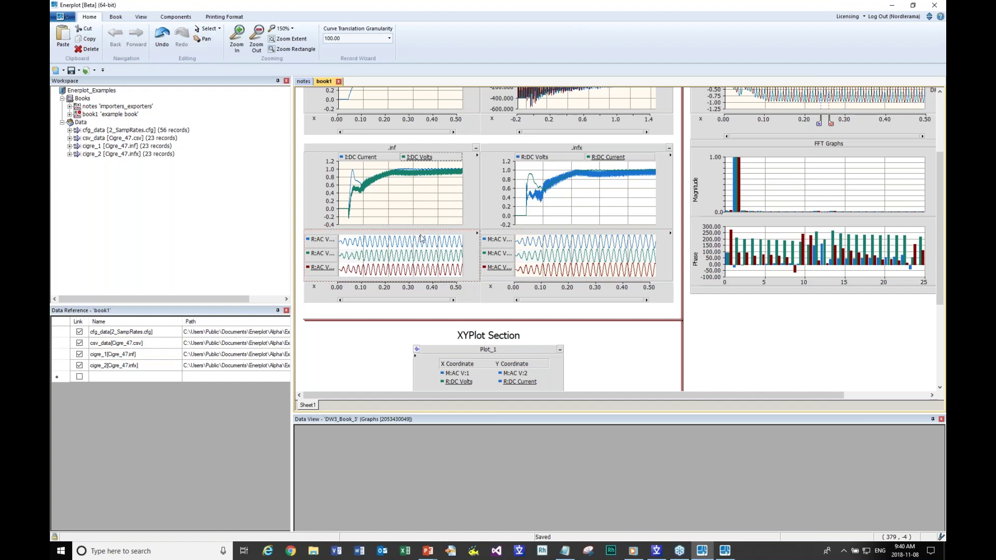
left_click(372, 203)
mouse_move(372, 204)
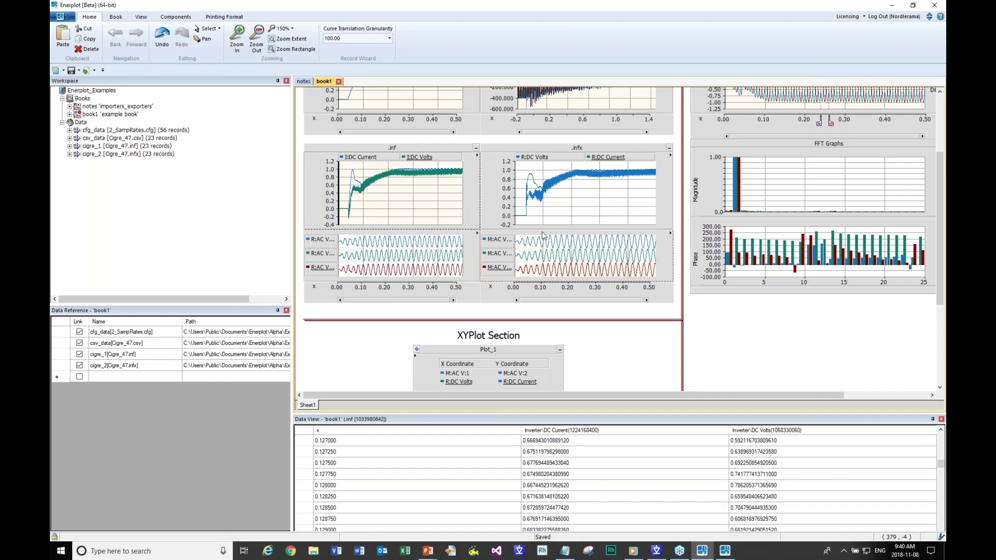
left_click_drag(626, 408, 627, 306)
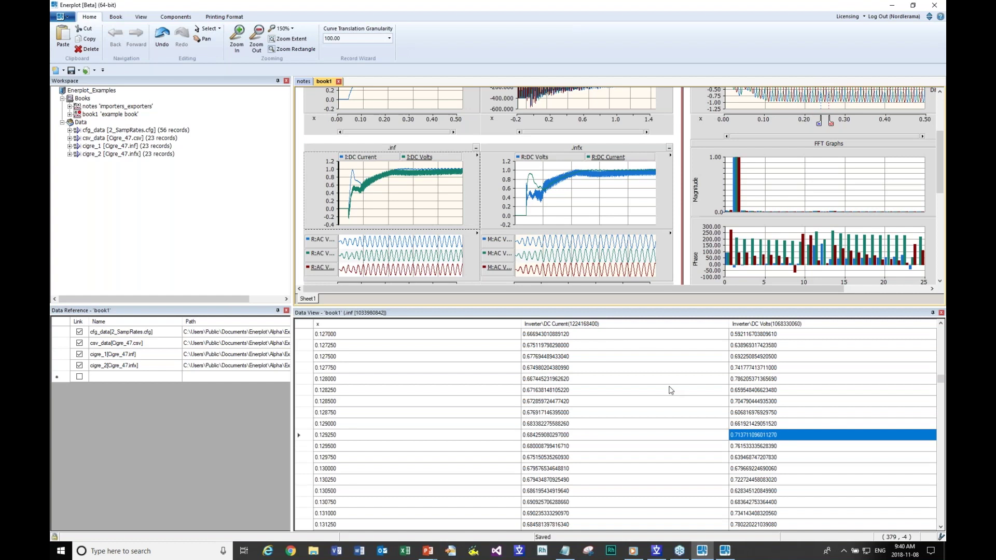
Turn off Hide Data Tracker for the .inf DC graph and locate several points along its curves in the data table
left_click(404, 183)
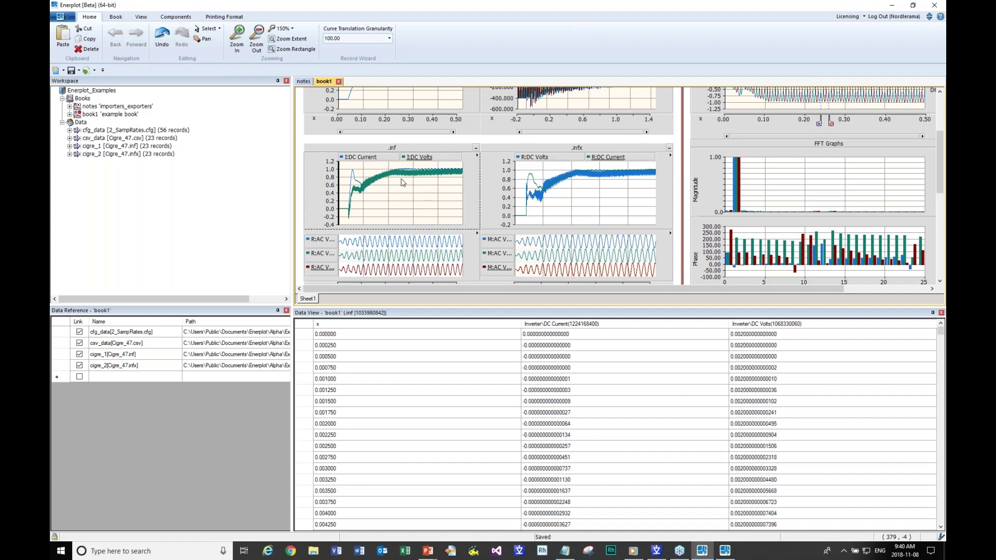
right_click(403, 183)
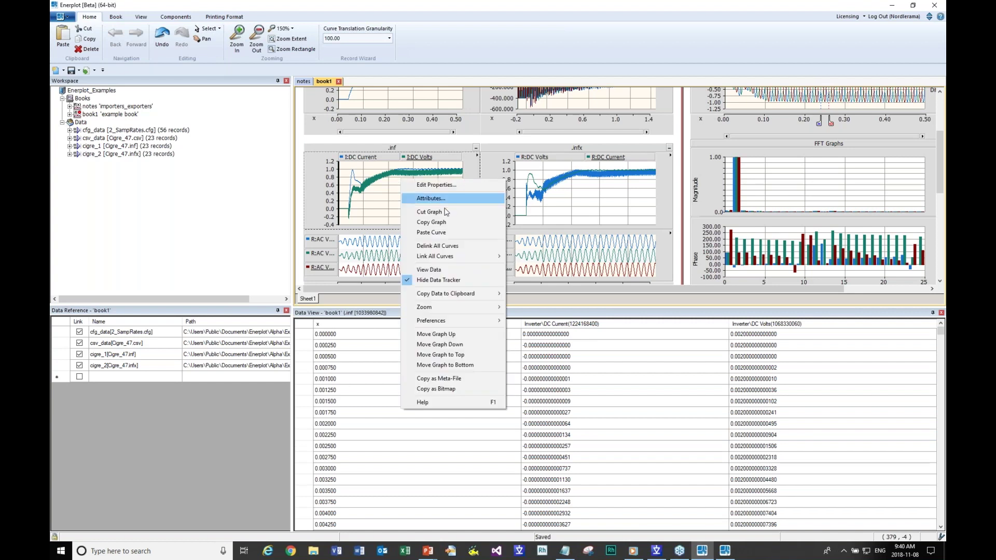
left_click(444, 281)
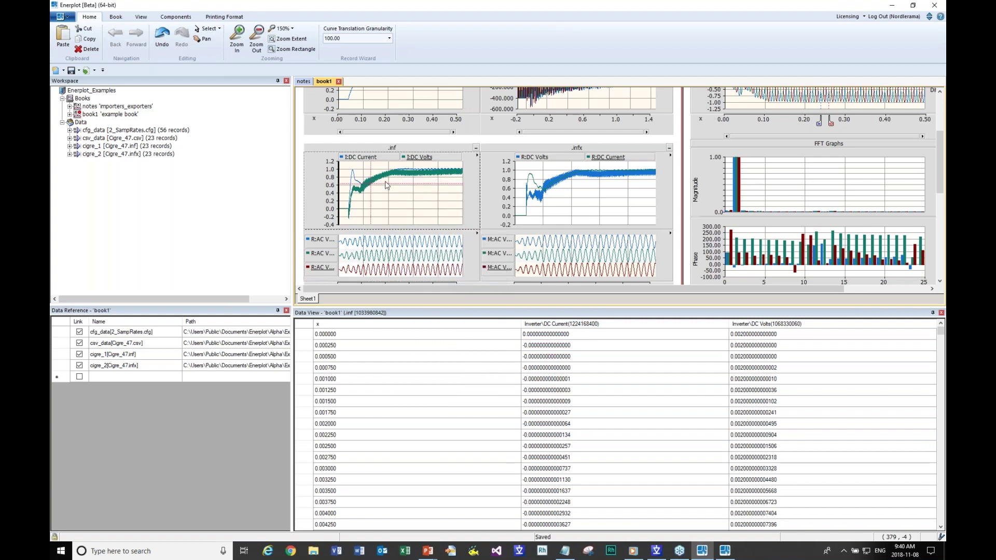
left_click(392, 180)
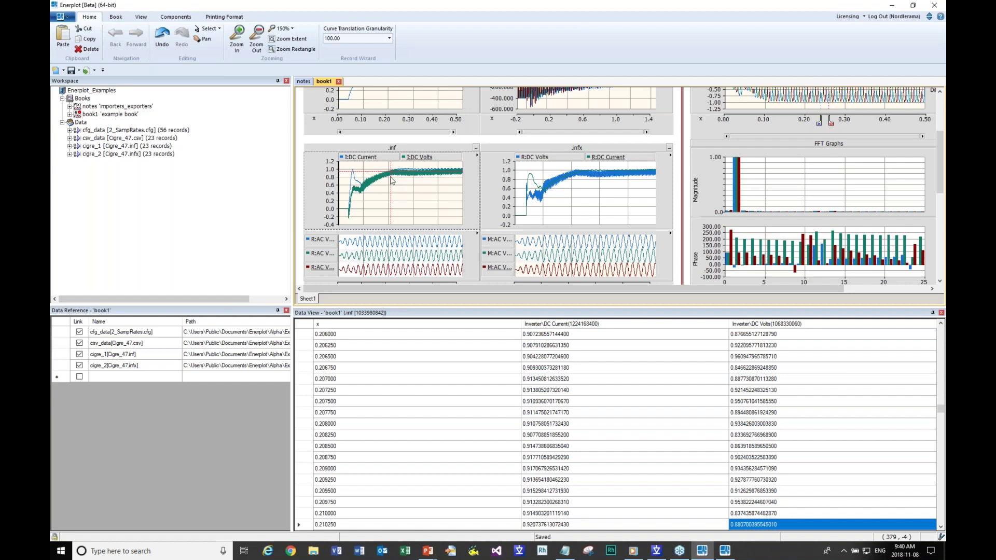
left_click(353, 180)
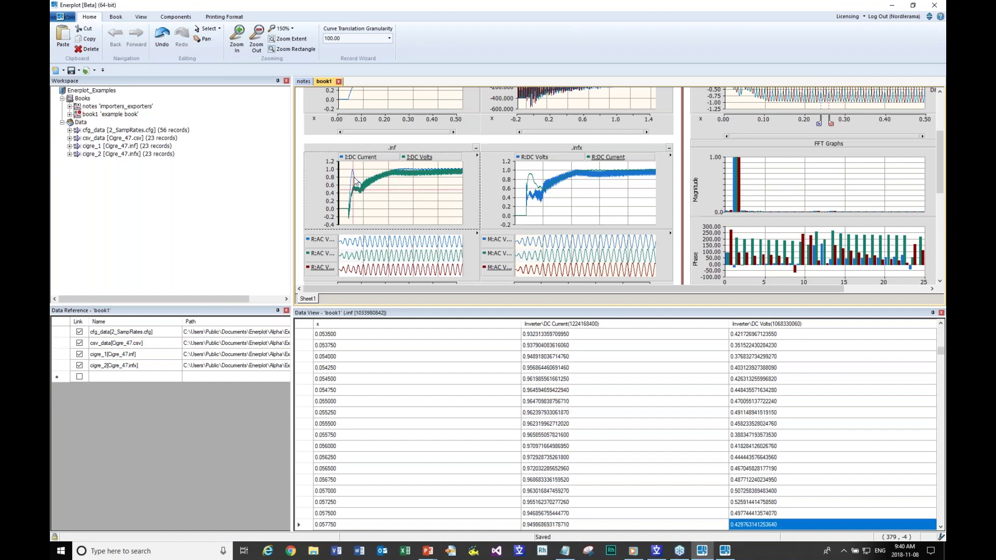
left_click(355, 182)
left_click(357, 185)
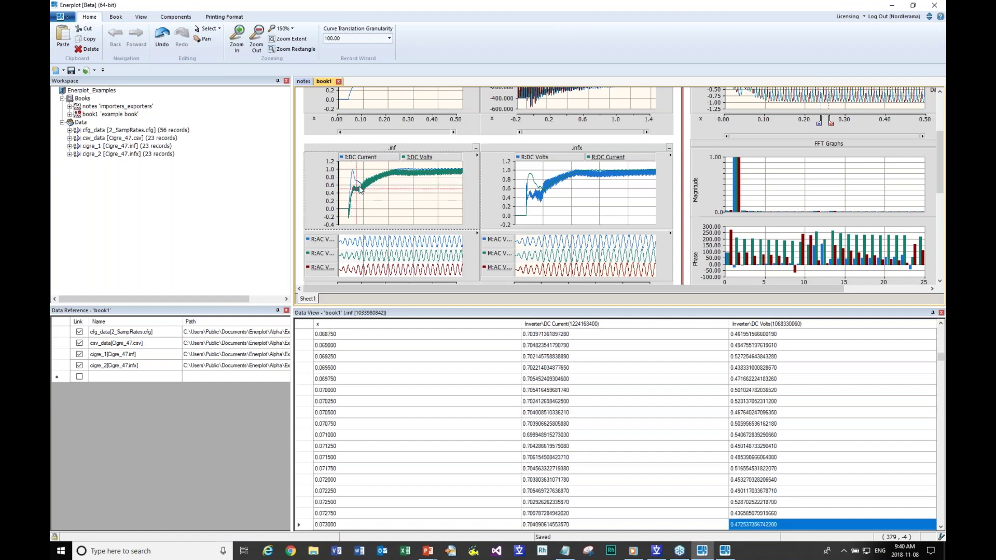
Locate a point of the .csv graph's R:DC Volts curve in the data table and set its value at x 0.148500 to 1
scroll(376, 171, "up", 3)
left_click(376, 177)
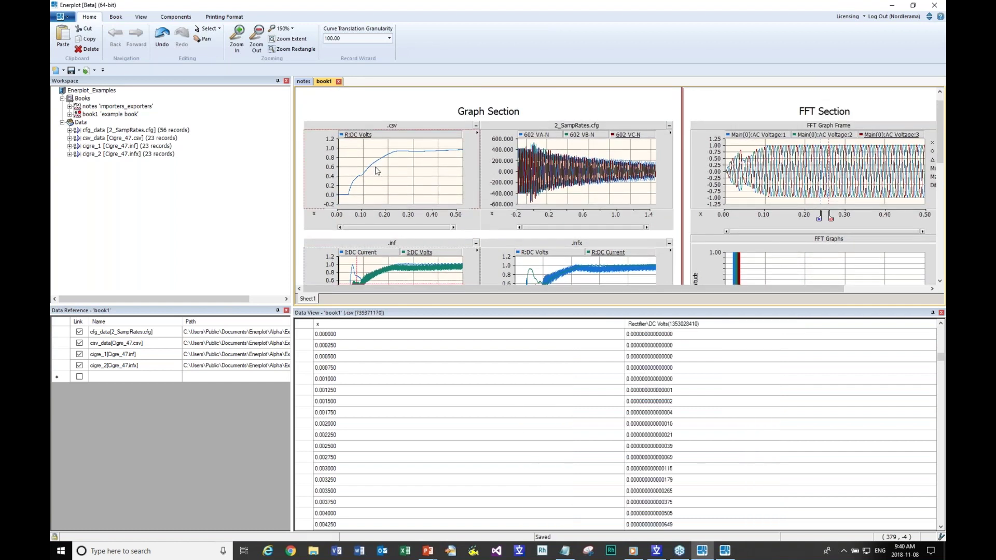
mouse_move(399, 181)
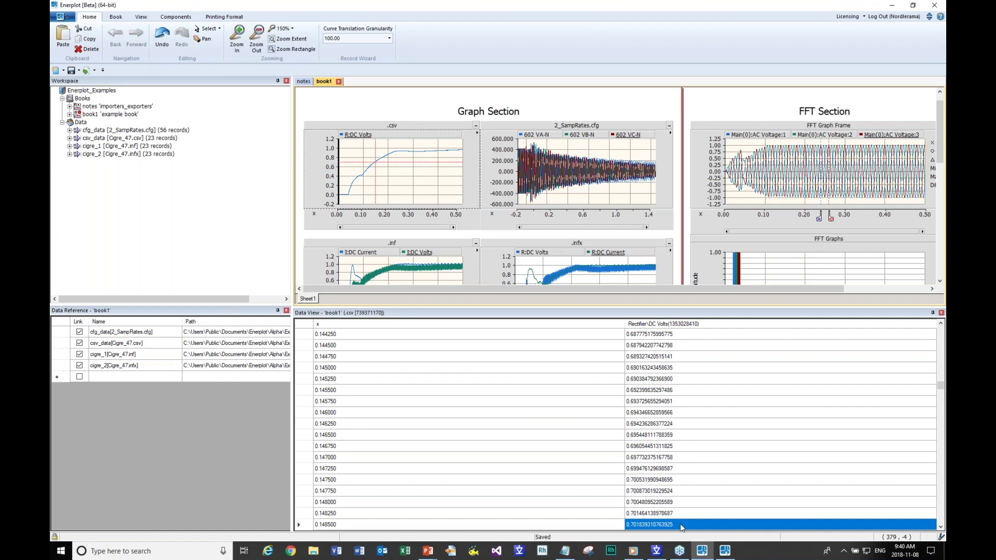
left_click(677, 526)
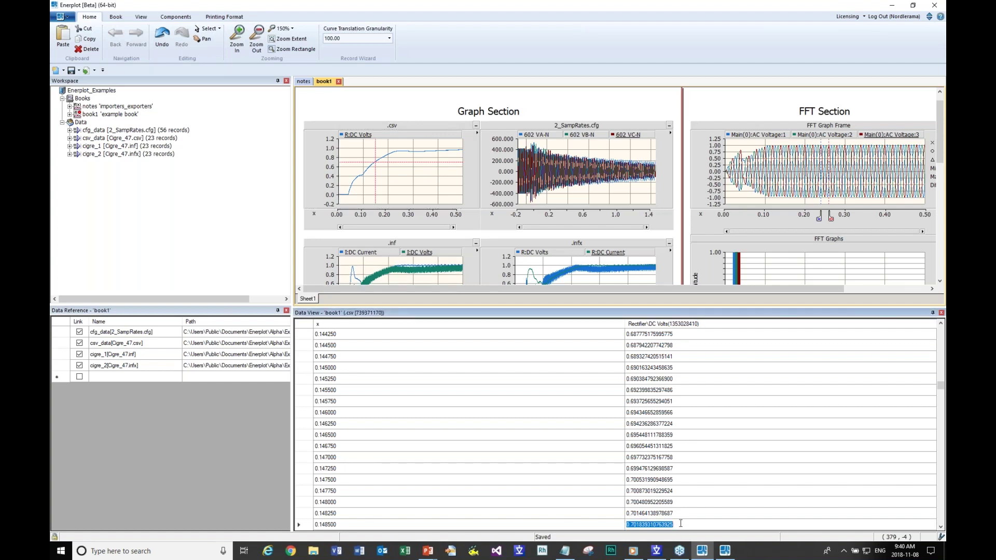
type("1")
key("Return")
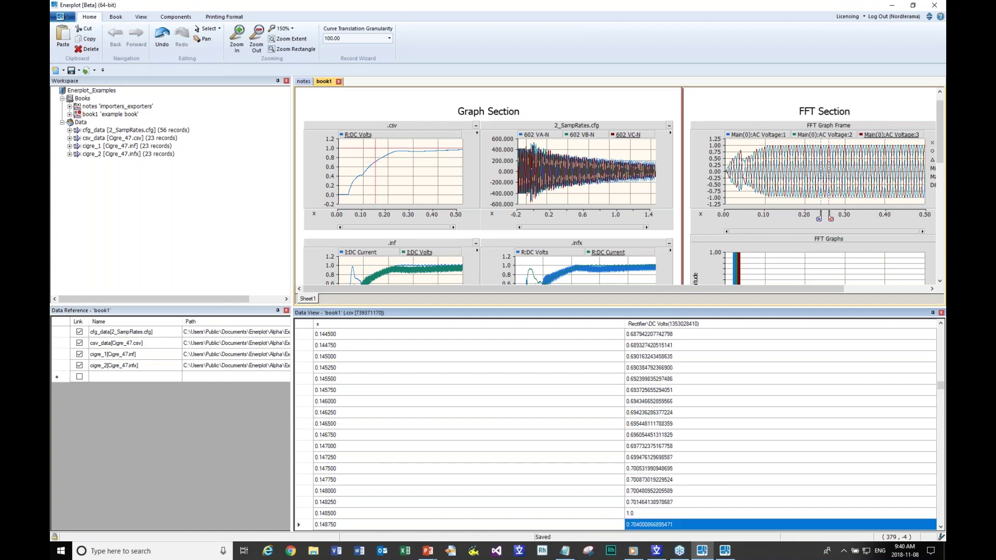
Zoom the .csv graph to about x 0.11–0.19 and y 0.5–1.1 around the edited point, and inspect data on both sides of it
left_click(393, 158)
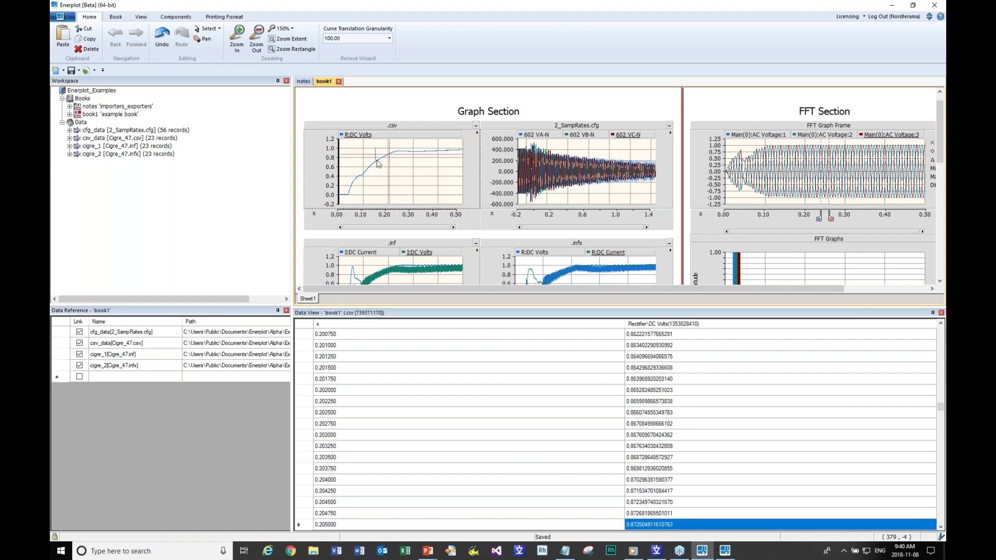
left_click_drag(370, 149, 389, 177)
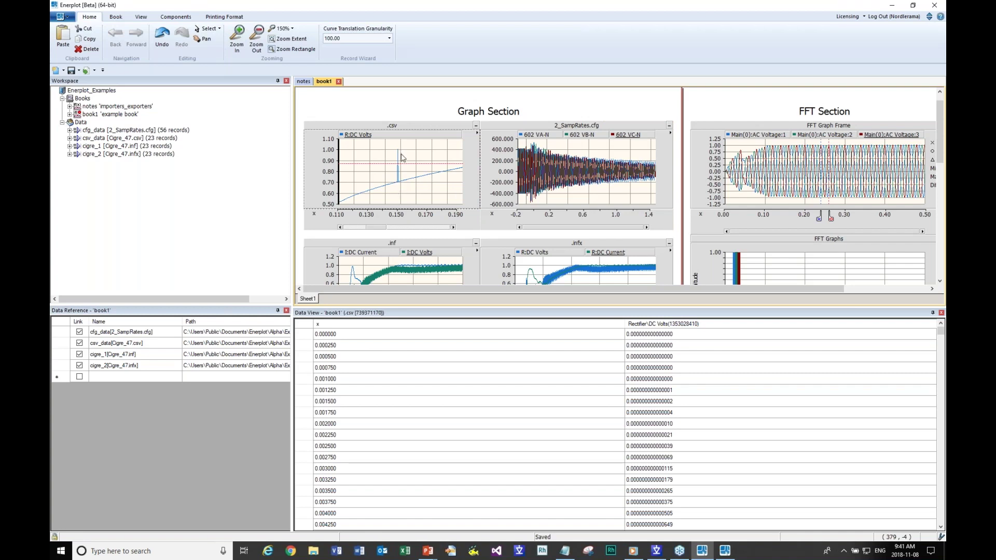
mouse_move(400, 154)
left_click(424, 184)
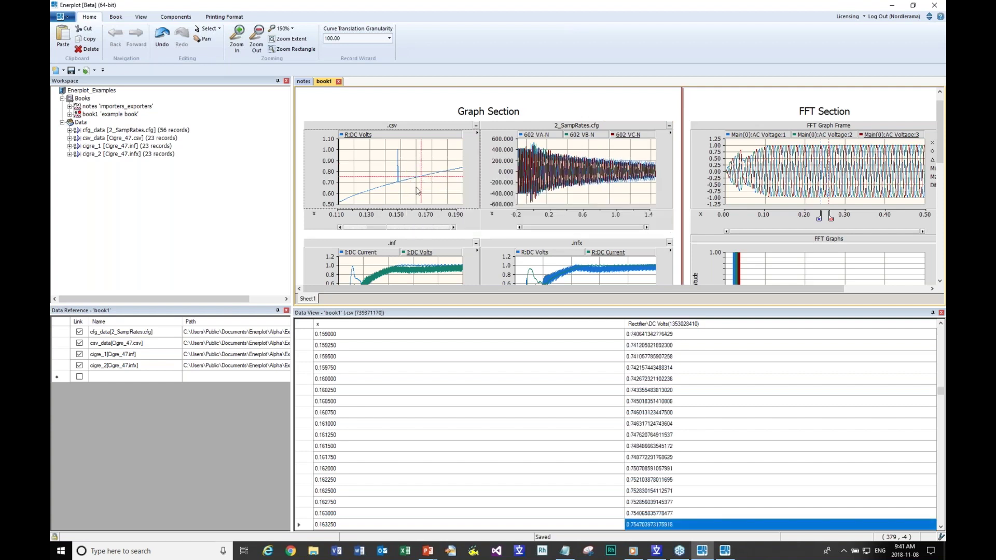
left_click(393, 192)
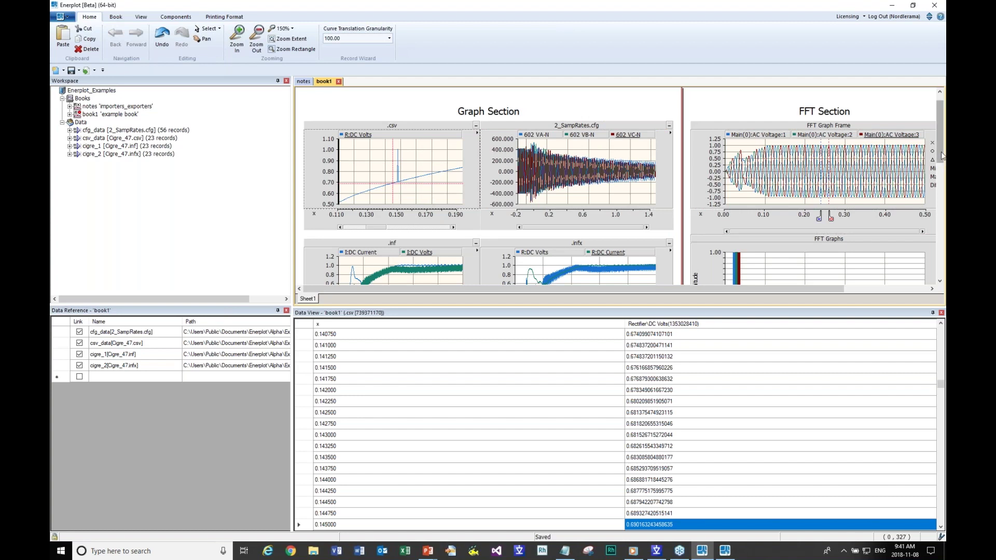
View the data tables of the .inf frame's DC graph and its AC voltage graph
left_click_drag(941, 159, 942, 195)
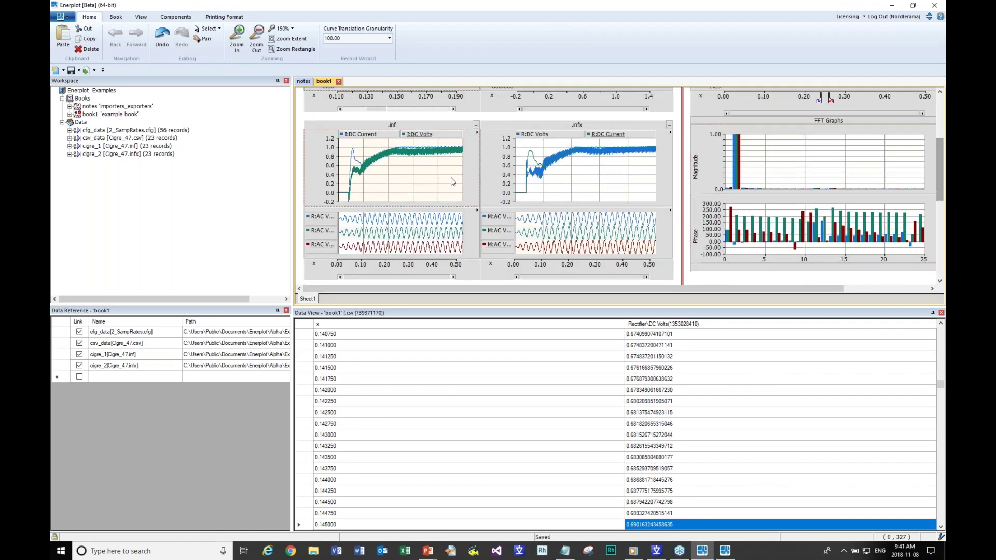
left_click(422, 176)
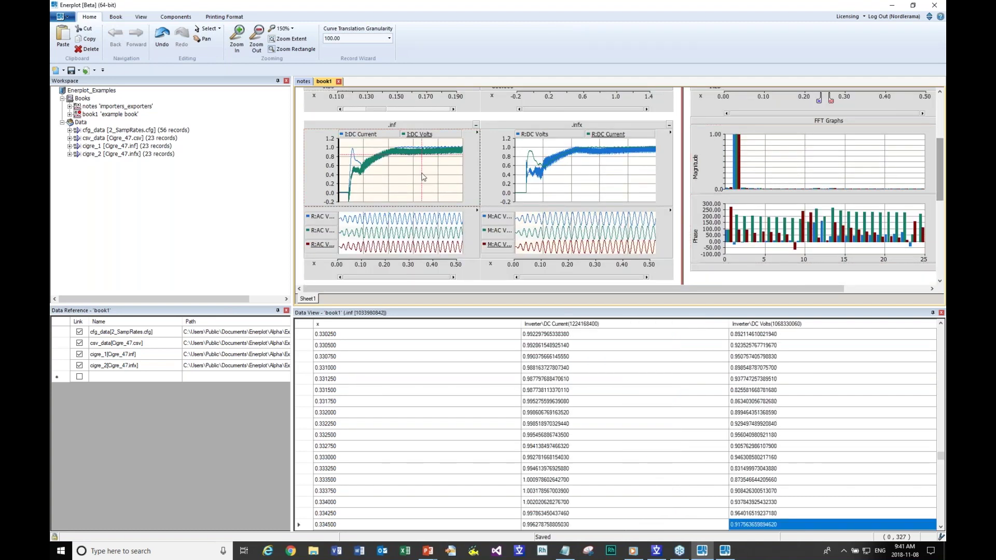
left_click(603, 173)
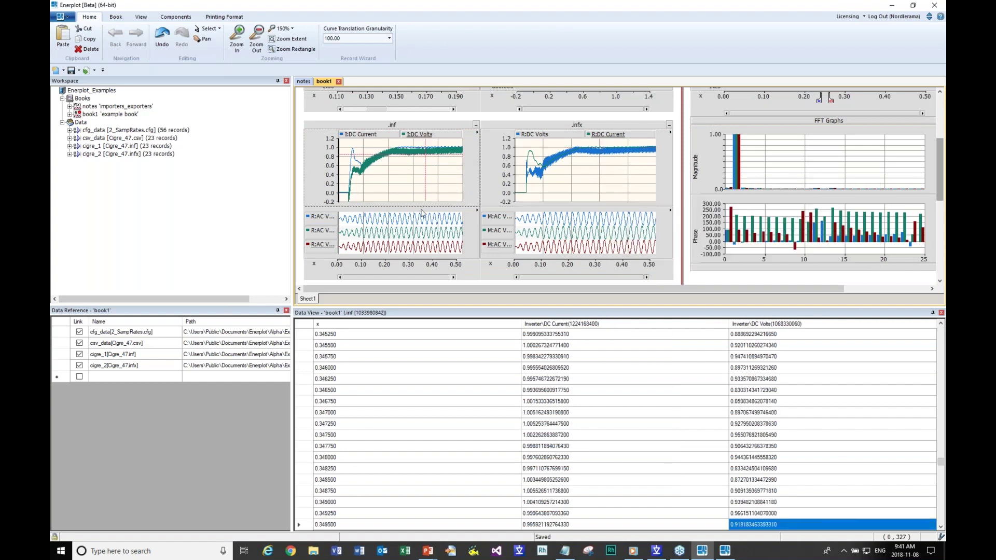
left_click(419, 233)
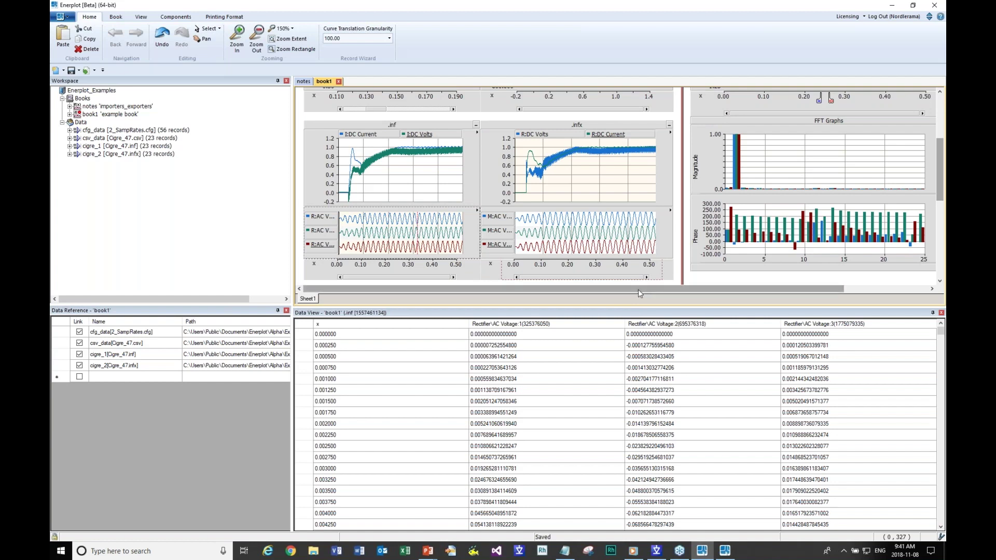
View the magnitude and phase data of the FFT graphs in the Data View
left_click_drag(639, 290, 864, 282)
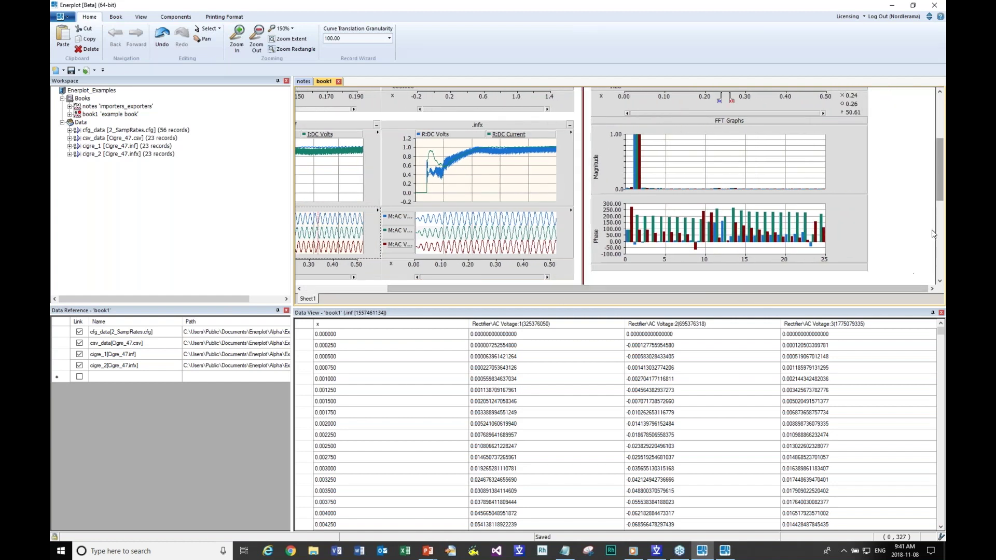
scroll(857, 180, "up", 3)
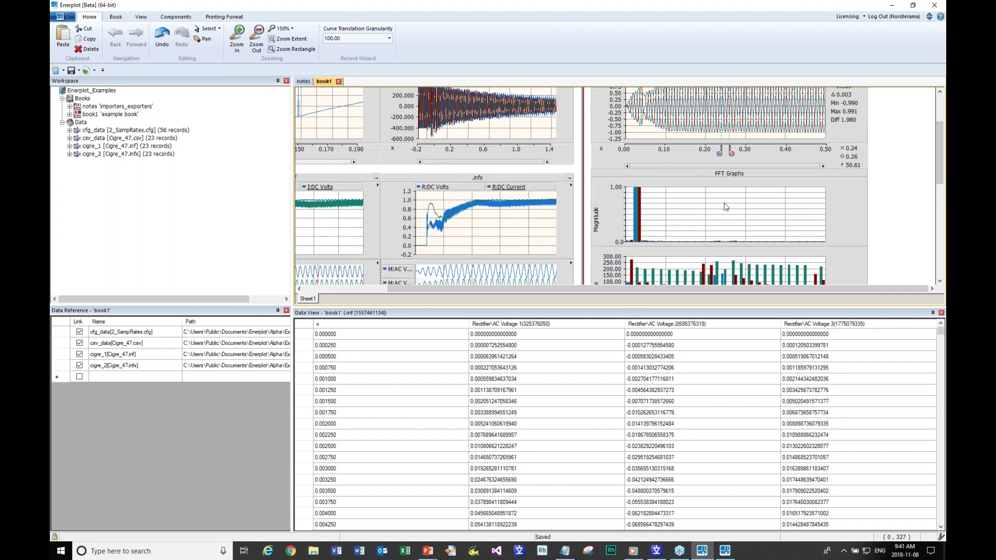
left_click(724, 209)
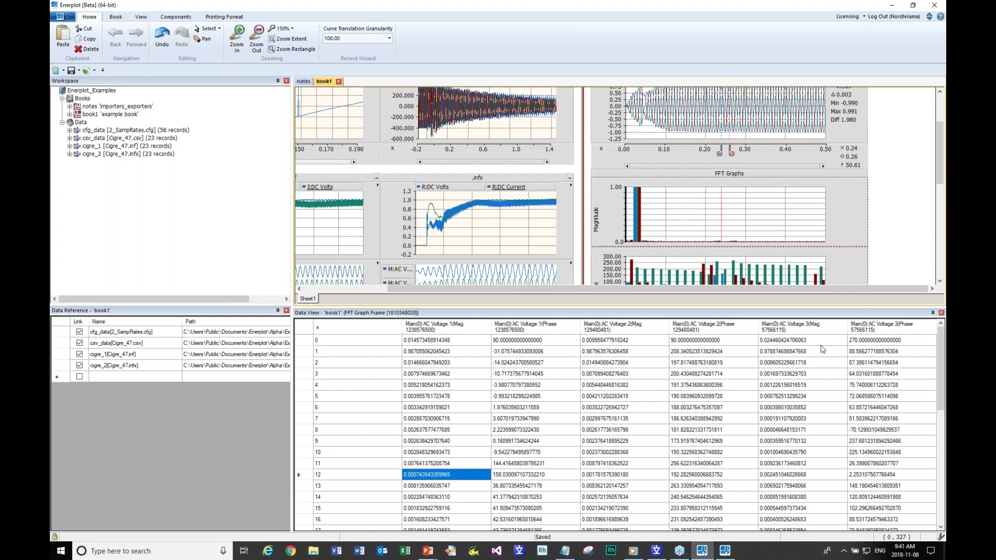
left_click_drag(939, 377, 939, 349)
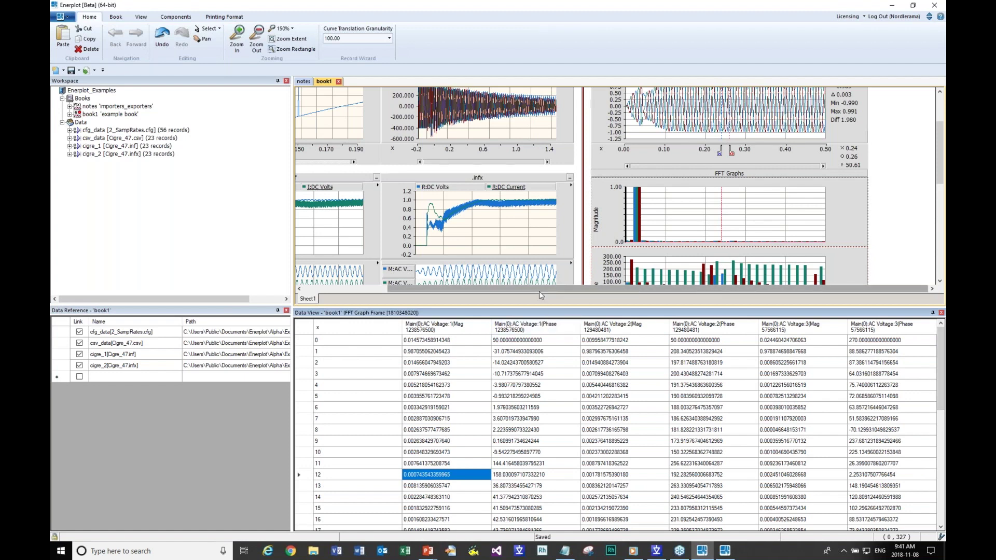
Reduce the height of the Data View and bring the Graph Section back into view
left_click_drag(540, 292, 455, 289)
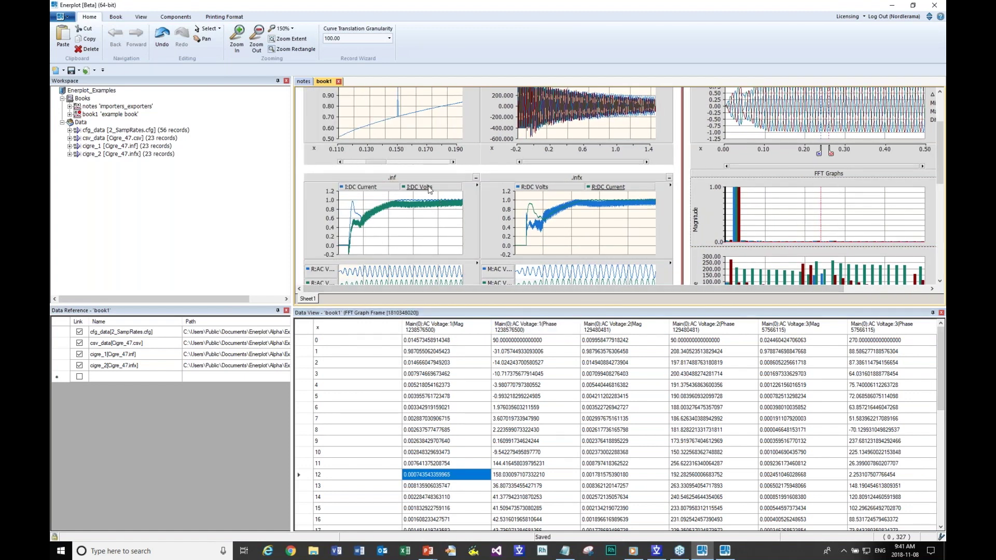
mouse_move(429, 190)
left_click_drag(418, 310, 422, 378)
scroll(429, 355, "up", 3)
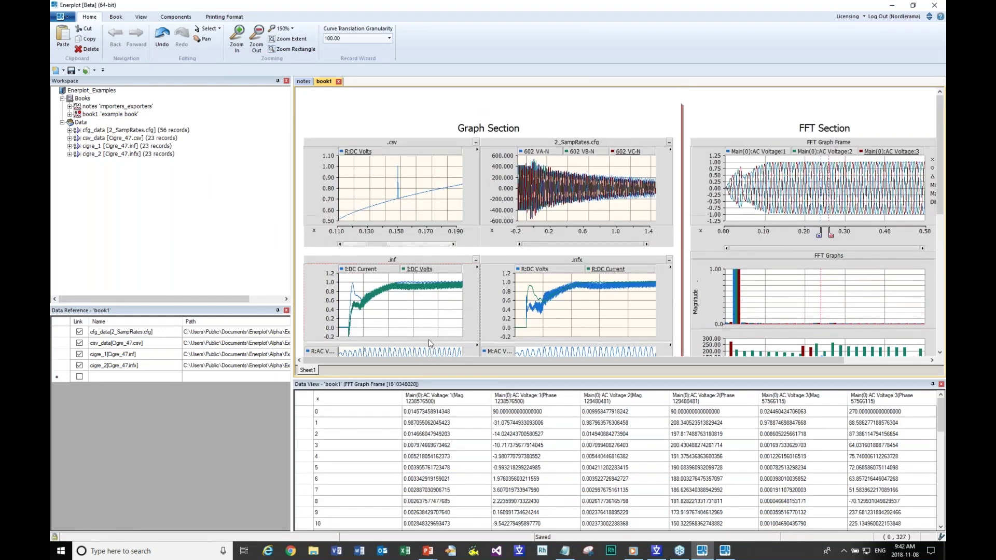
scroll(444, 259, "down", 1)
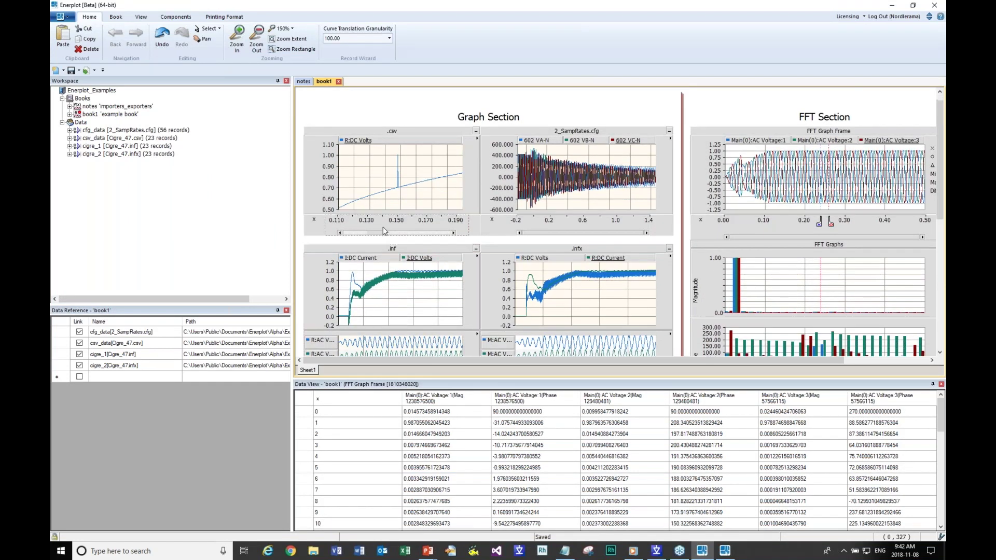
Reopen the Enerplot_Examples workspace, discarding the unsaved changes
right_click(98, 92)
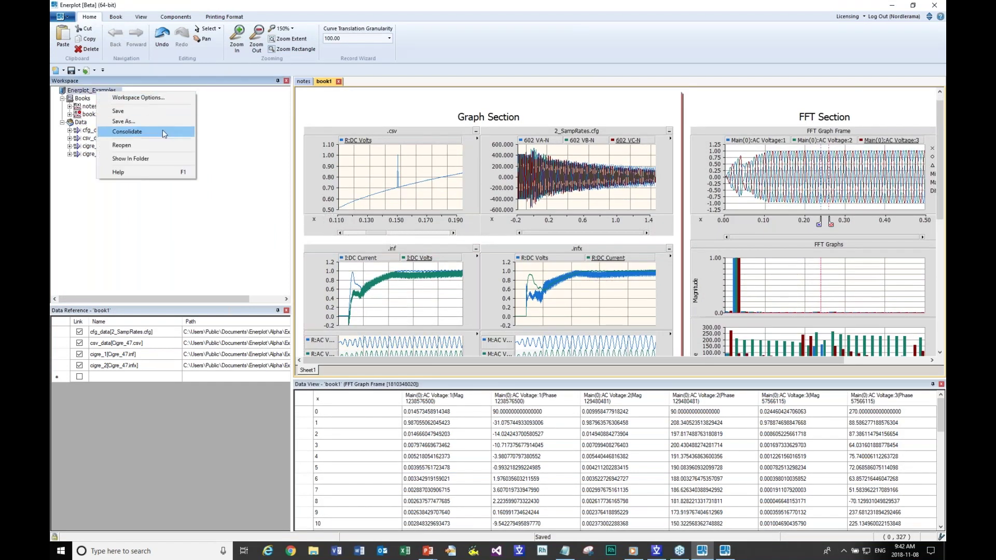
left_click(152, 144)
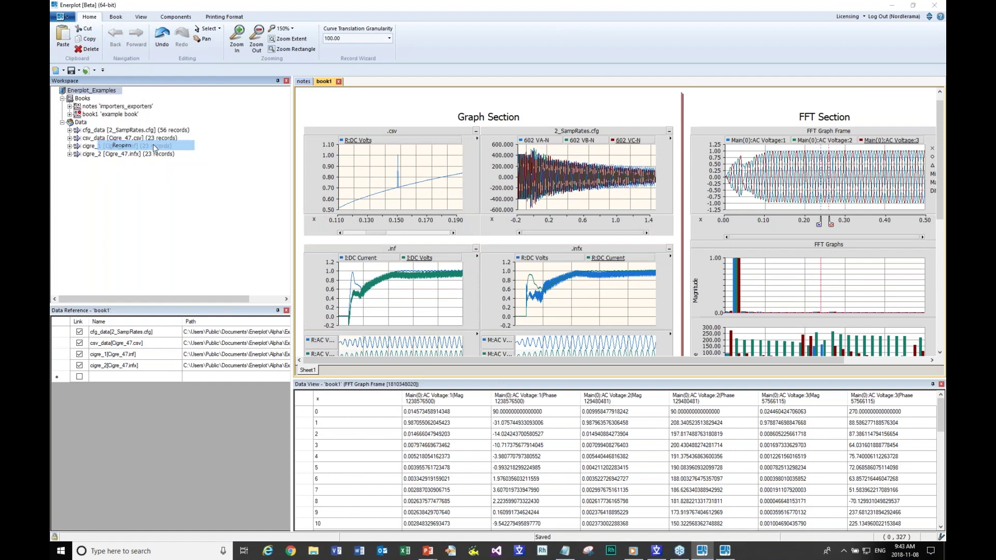
left_click(527, 303)
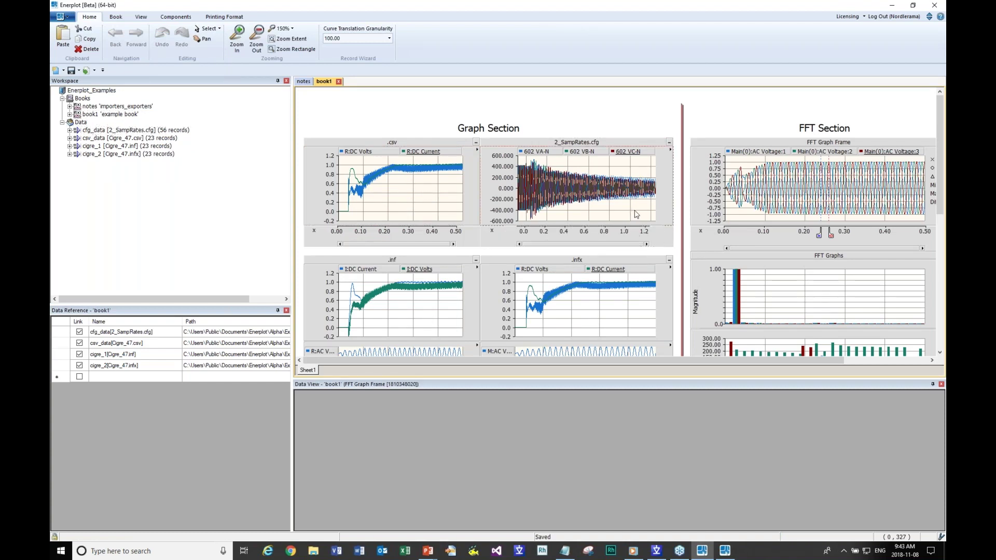
Show the data points of the 2_SampRates.cfg graph in the Data View
left_click(597, 178)
left_click(595, 179)
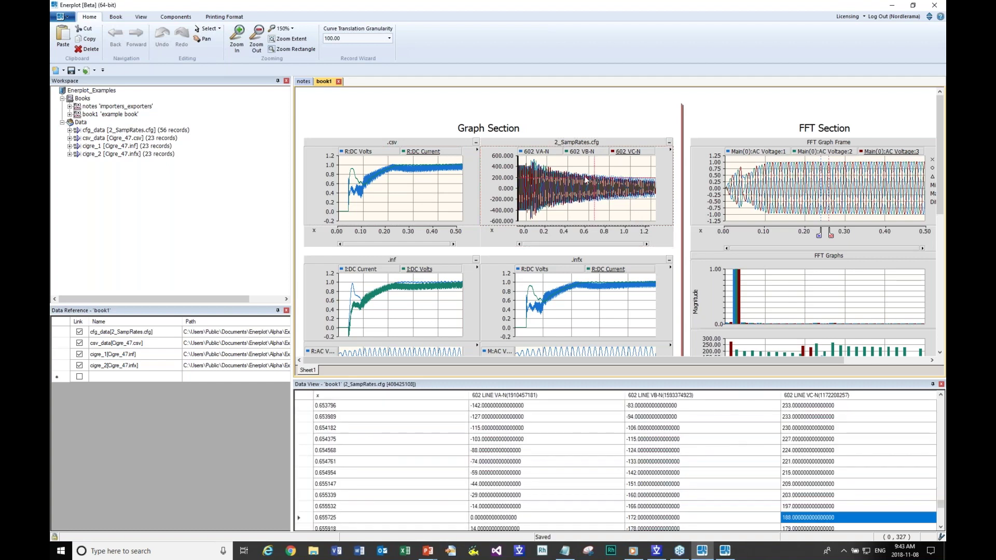
mouse_move(580, 183)
Open the notes book and expand the non-grouped records of cfg_data as far as the 602 LINE voltage records
left_click(69, 130)
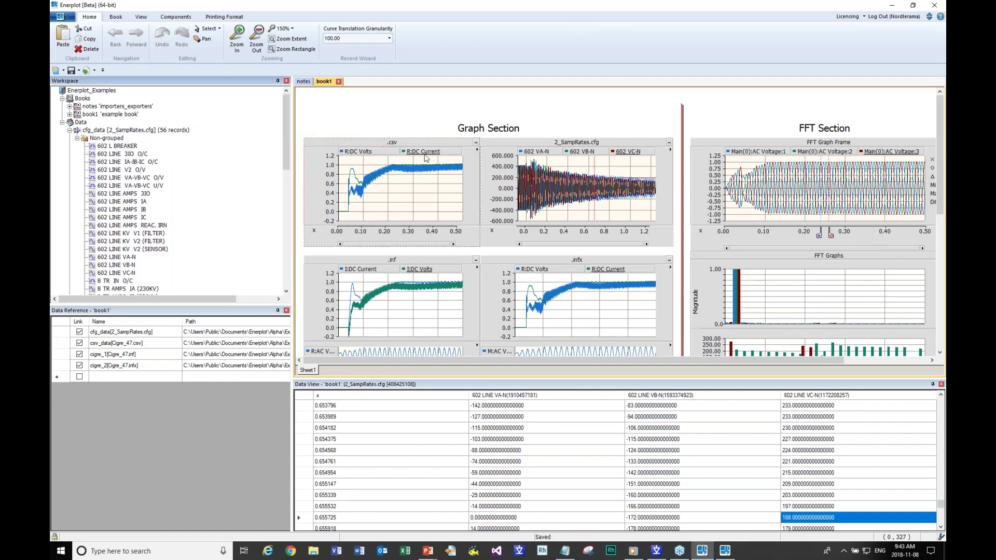
left_click(582, 171)
scroll(290, 231, "down", 9)
left_click_drag(291, 231, 292, 159)
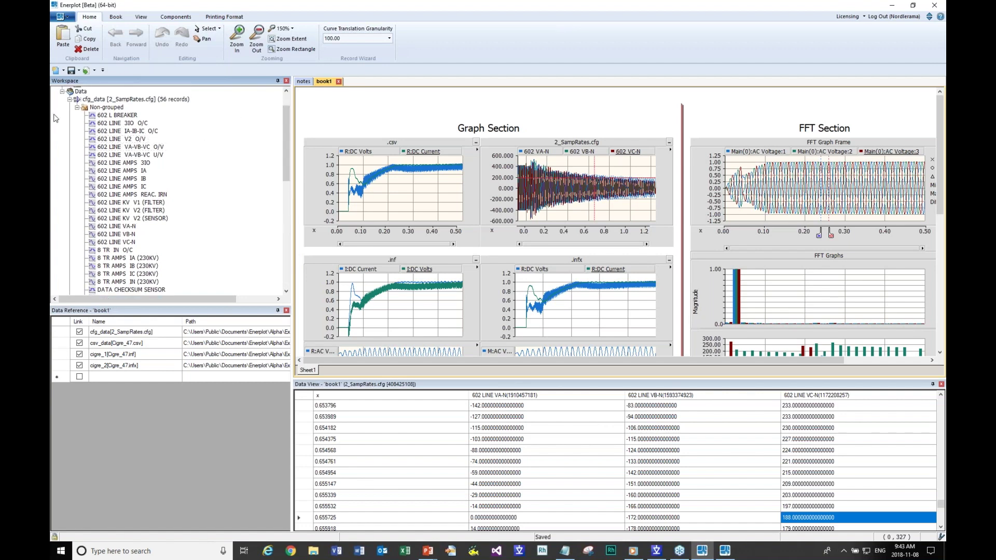
left_click(78, 107)
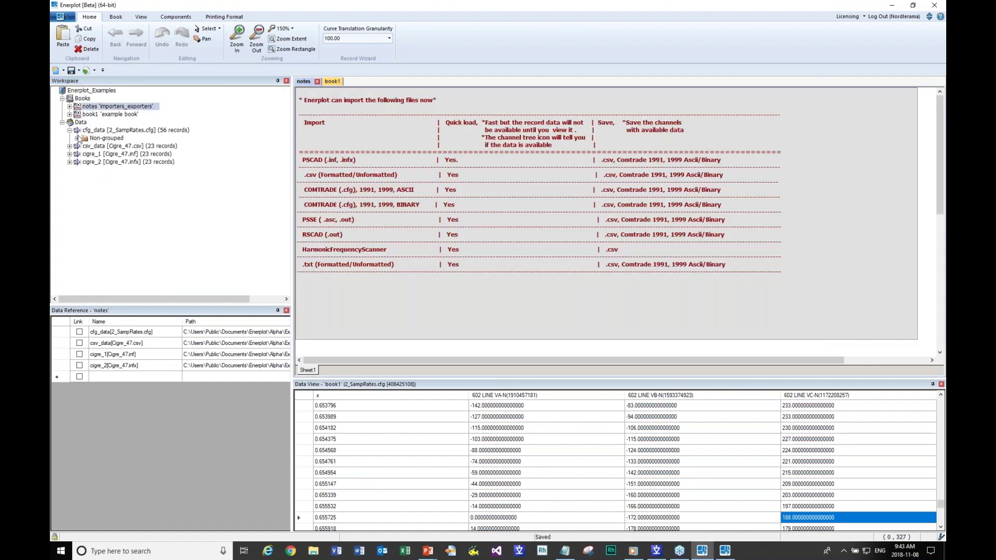
left_click(77, 138)
scroll(144, 166, "down", 2)
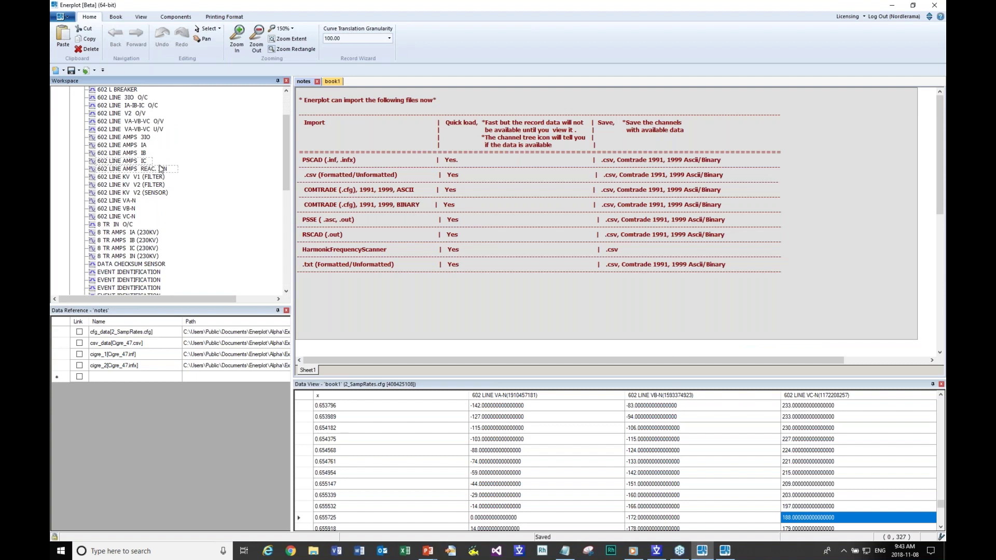
scroll(161, 179, "down", 1)
scroll(158, 185, "down", 2)
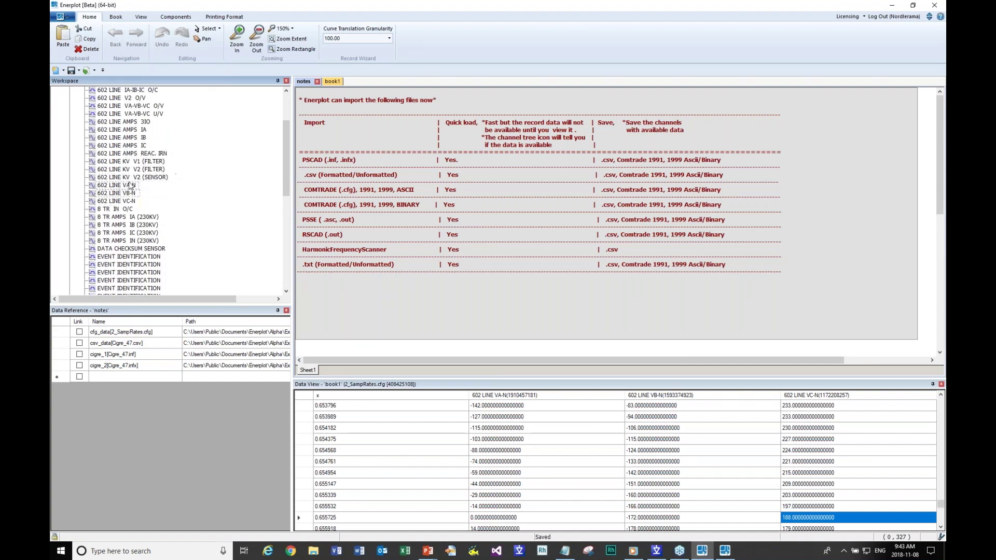
Start the Record Wizard for records 602 LINE VA-N, VB-N and VC-N, and enter a first name as the new record's name
left_click(132, 186)
left_click(131, 195, "ctrl")
left_click(133, 202, "ctrl")
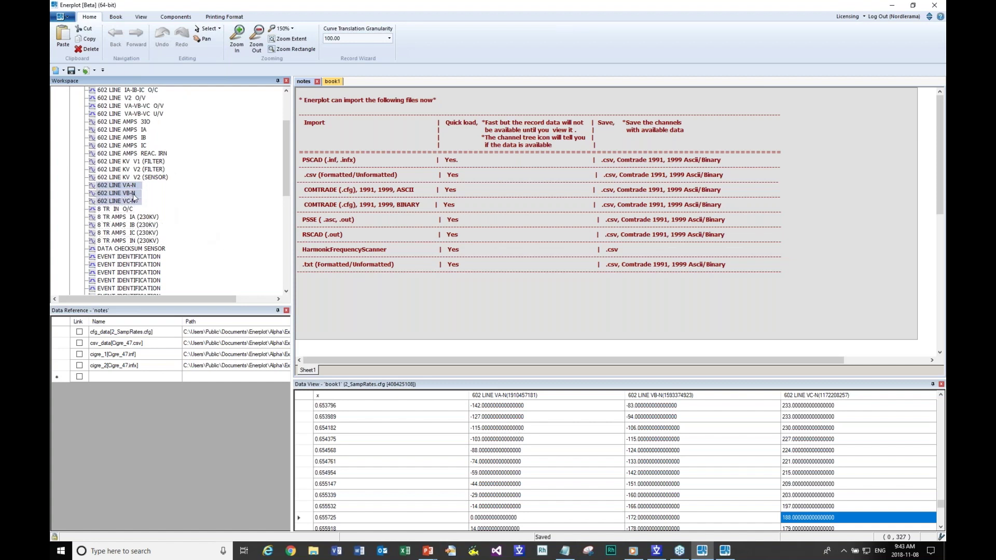
mouse_move(134, 197)
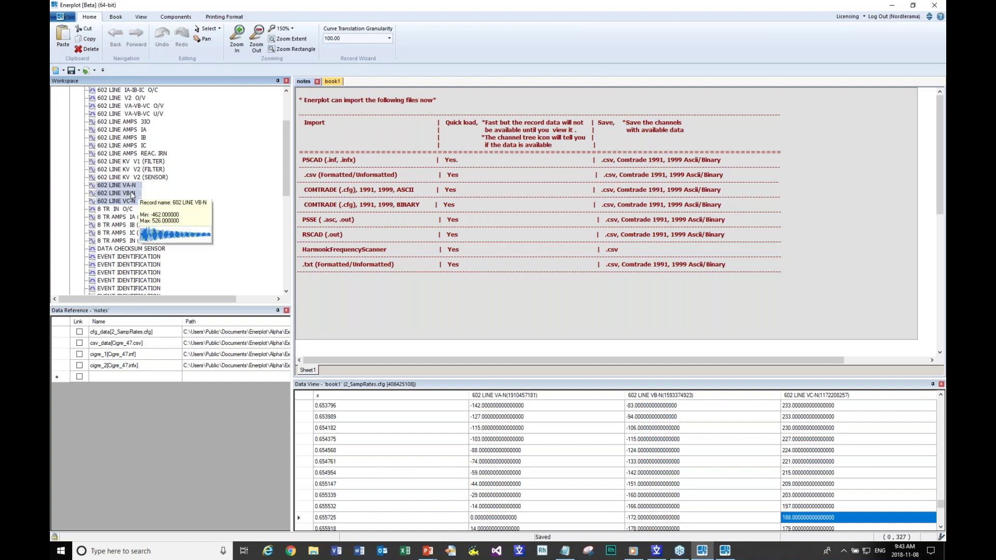
right_click(130, 192)
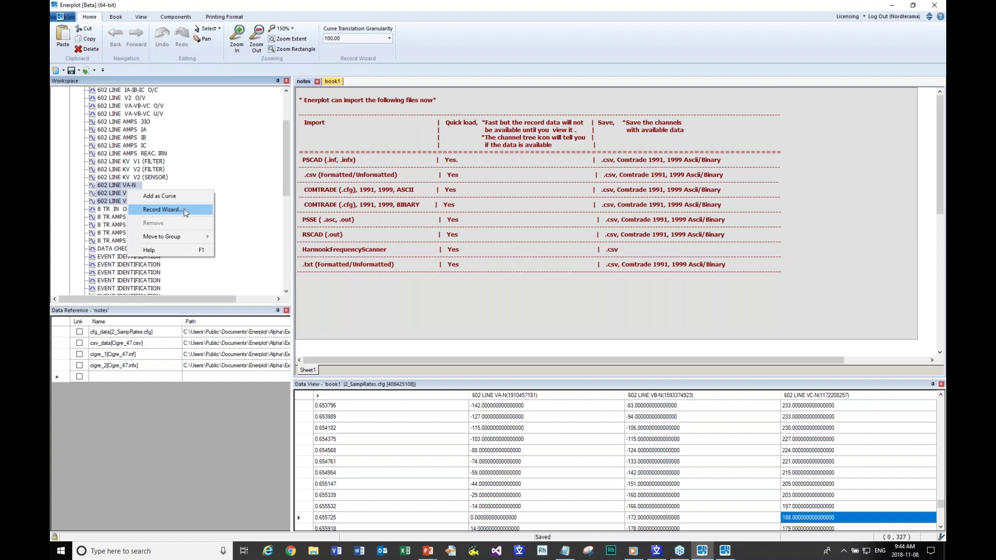
left_click(162, 209)
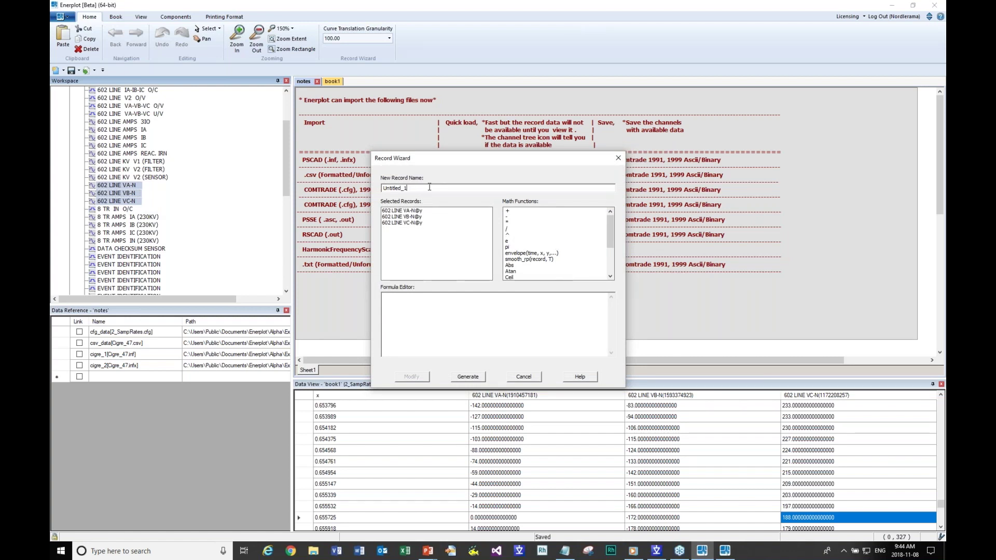
left_click_drag(430, 188, 354, 186)
type("ohn")
Build the formula "602 LINE VA-N@y" + "602 LINE VB-N@y" + "602 LINE VC-N@y" and generate the record
mouse_move(612, 224)
left_mouse_down()
mouse_move(613, 254)
mouse_move(611, 218)
left_mouse_up()
double_click(410, 211)
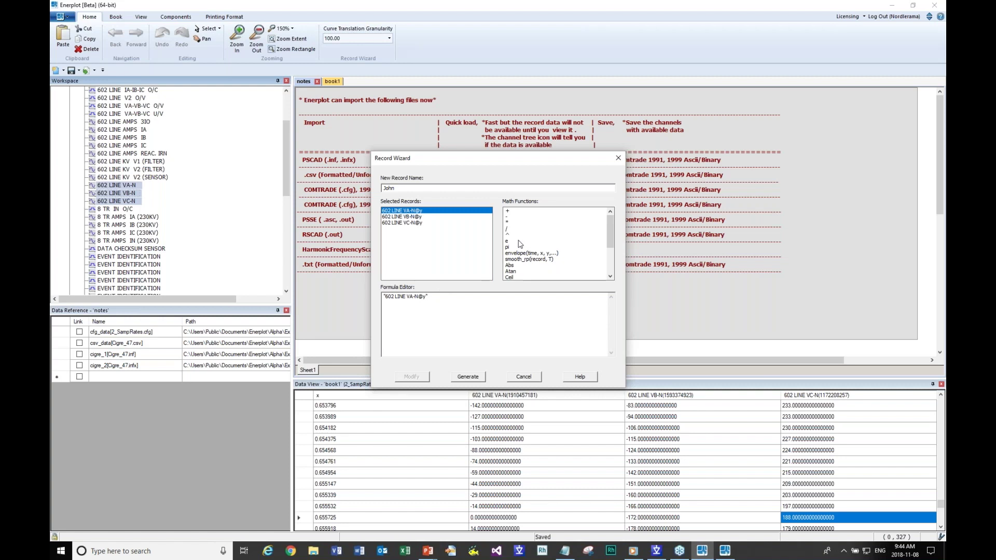
left_click(515, 211)
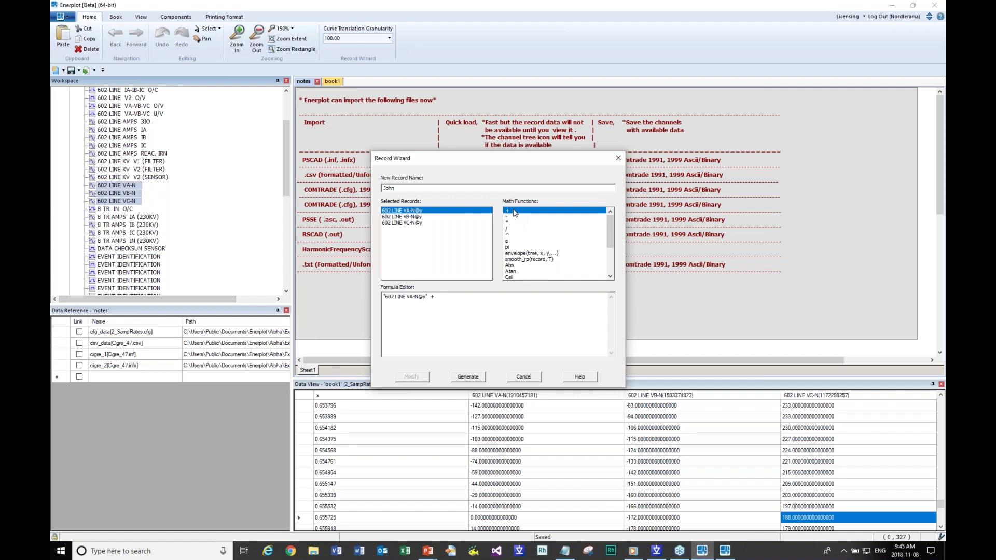
left_click(418, 218)
double_click(419, 218)
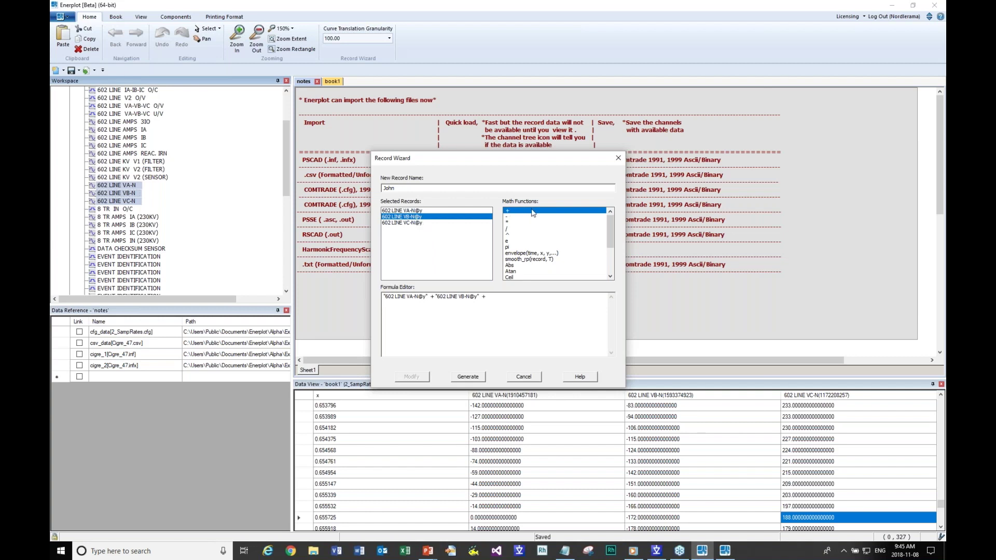
left_click(417, 224)
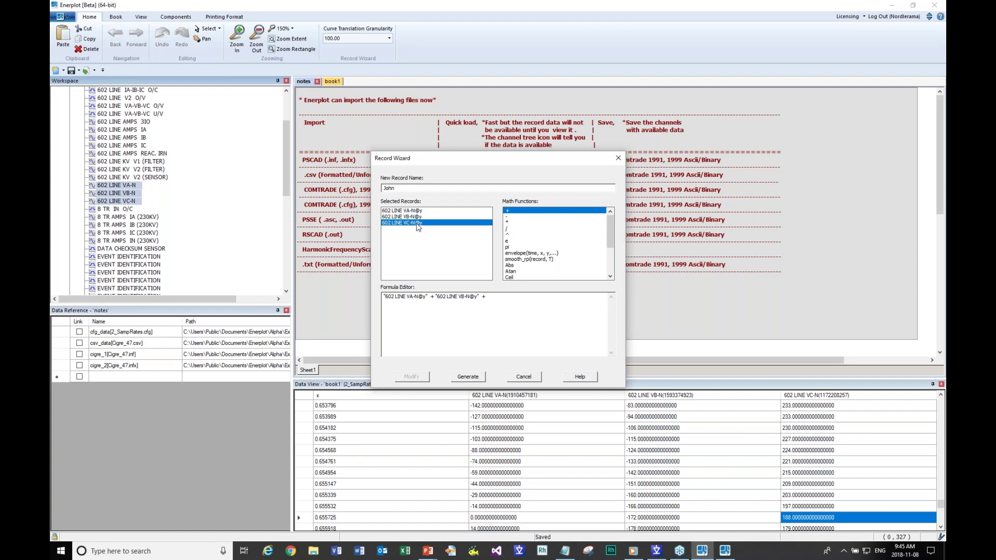
double_click(417, 224)
left_click(469, 378)
Return to book1, collapse the non-grouped cfg_data records and expand the Record Wizard Output group
scroll(287, 156, "up", 3)
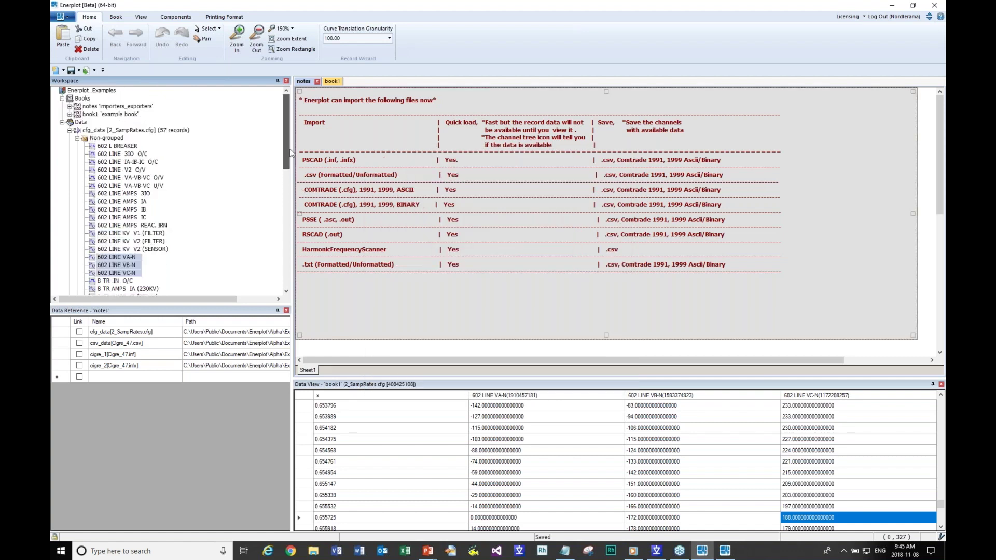
double_click(94, 116)
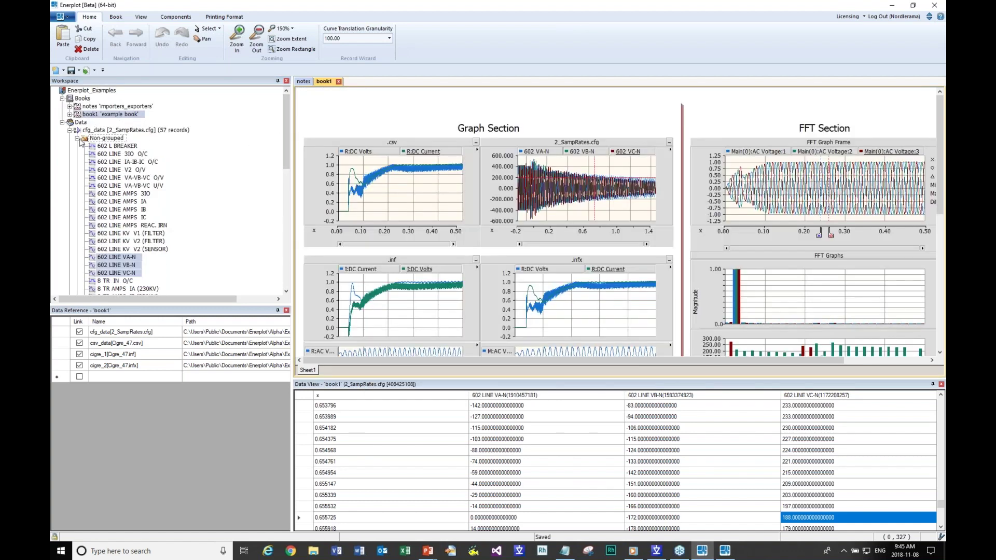
left_click(77, 139)
left_click(101, 131)
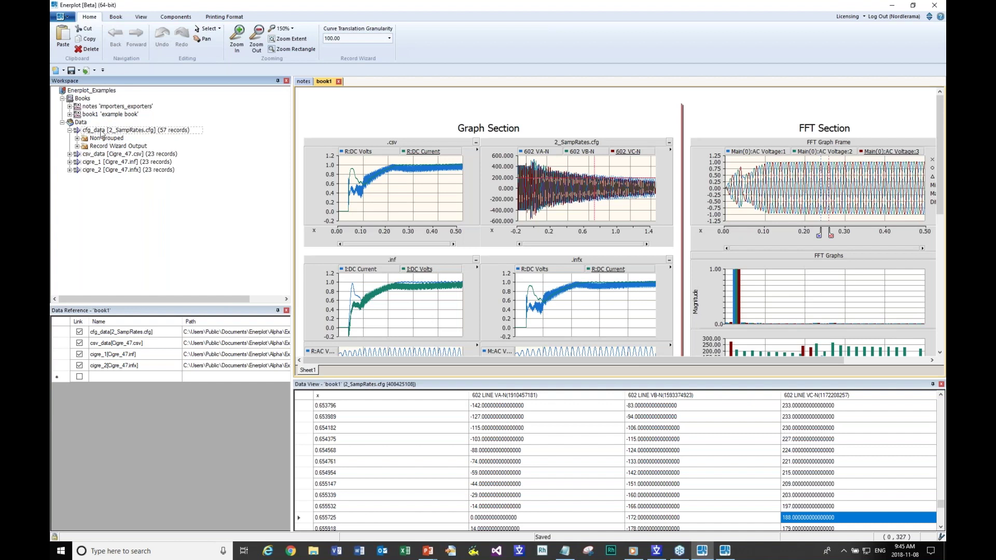
left_click(101, 132)
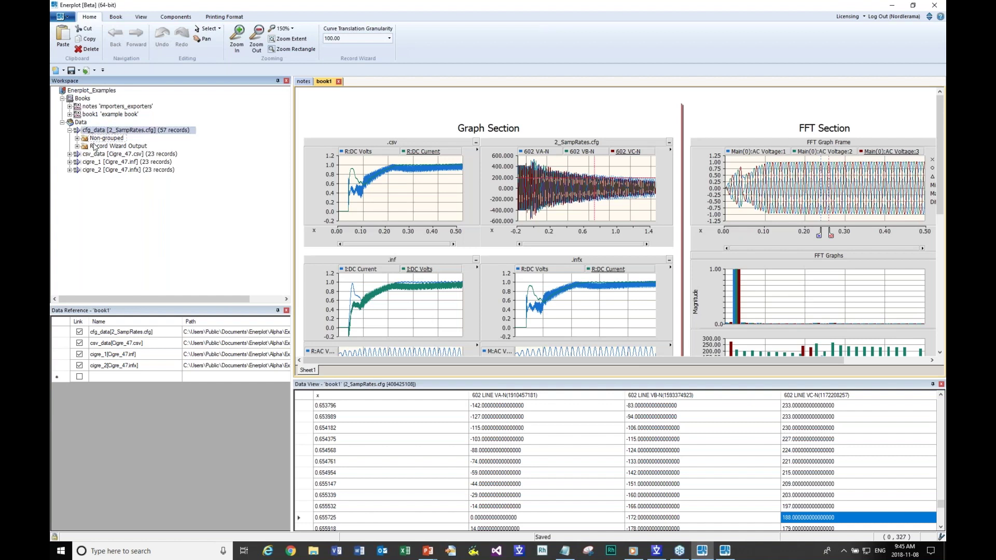
left_click(96, 148)
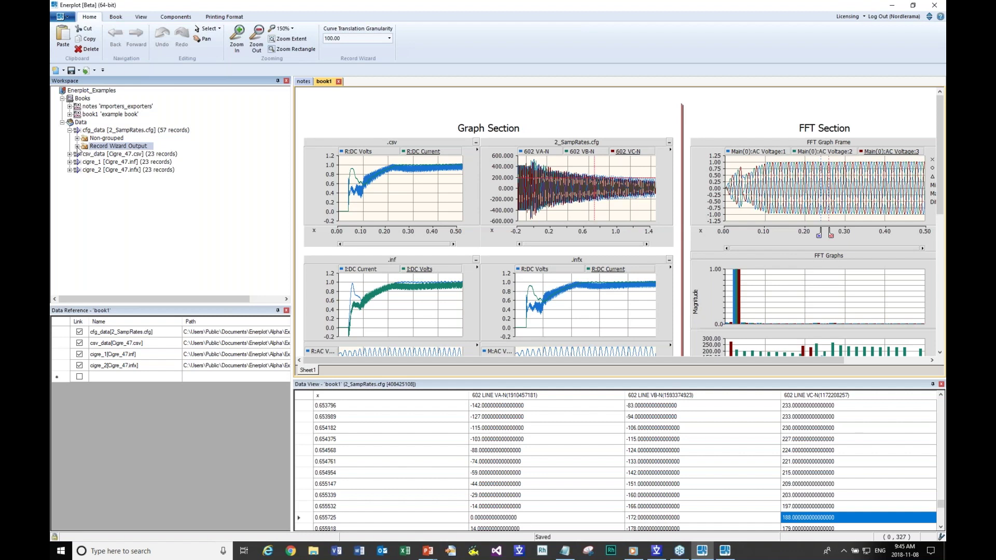
left_click(77, 147)
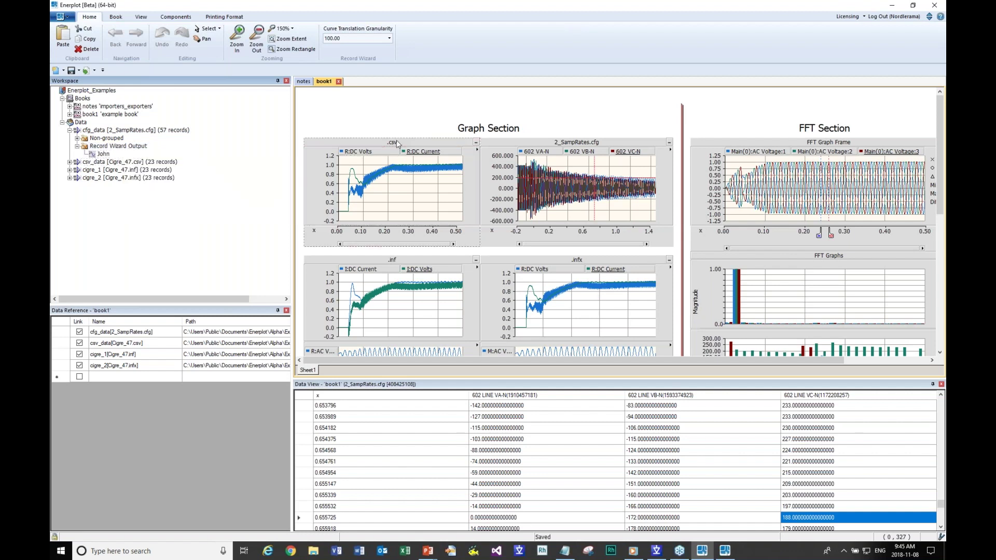
Rearrange the .csv, 2_SampRates.cfg and .infx frames and the Graph Section heading to clear space above the .inf frame
left_click_drag(397, 140, 549, 287)
left_click_drag(559, 146, 678, 285)
left_click_drag(480, 122, 834, 245)
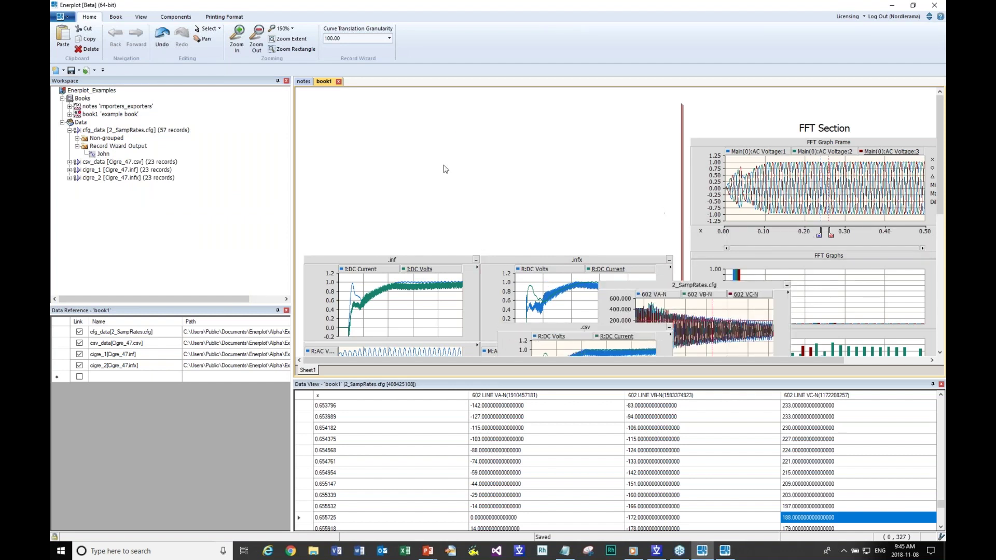
left_click(103, 154)
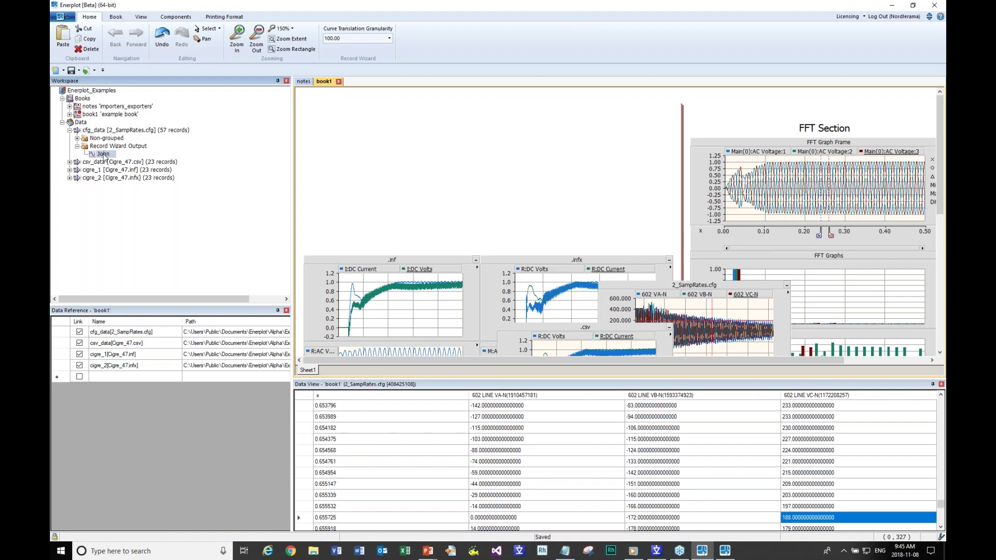
left_click(639, 278)
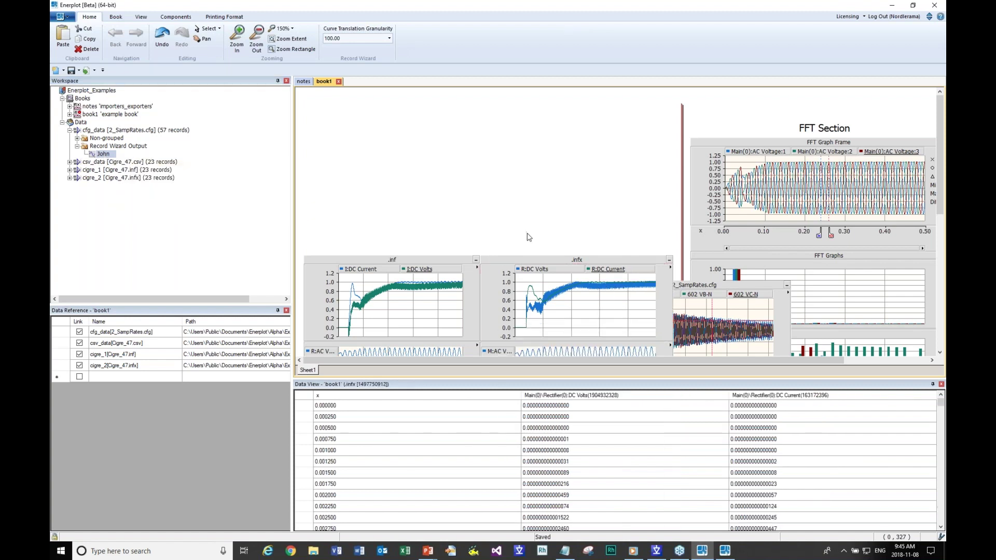
left_click_drag(609, 259, 558, 335)
left_click_drag(652, 285, 517, 208)
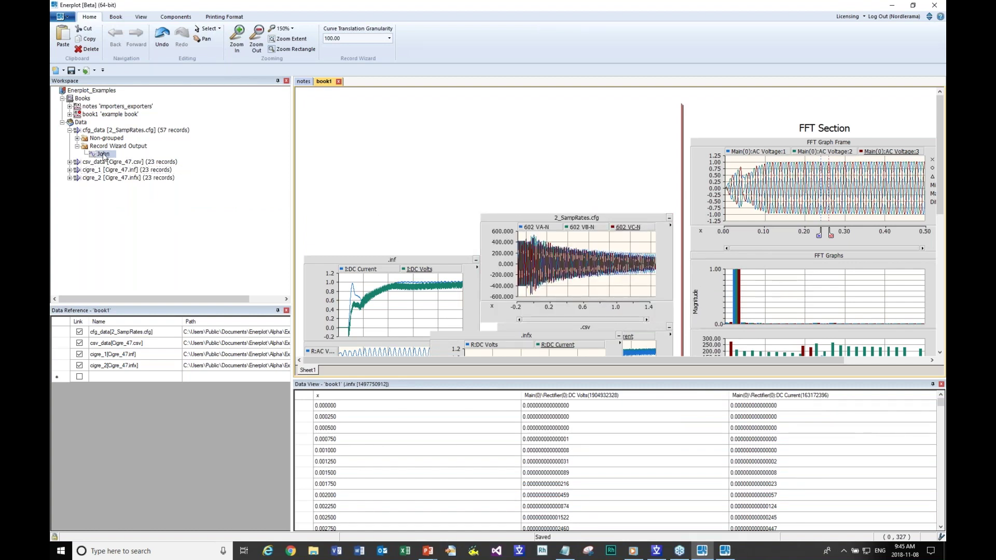
Plot the generated record in a new graph frame in the cleared space, just above the .inf and 2_SampRates.cfg frames
left_click_drag(103, 155, 447, 109)
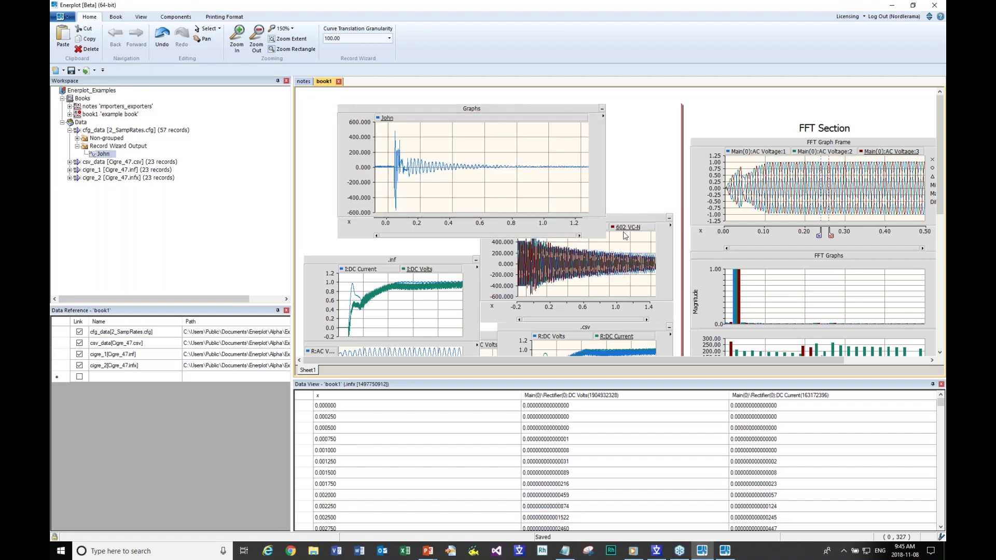
left_click_drag(574, 109, 549, 101)
left_click(625, 216)
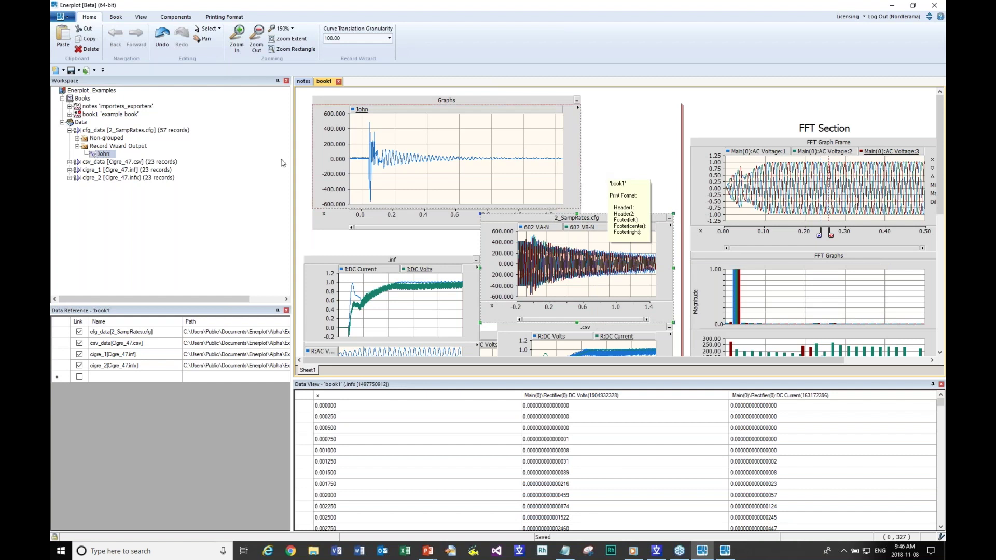
Reopen the generated record in the Record Wizard, look through the available math functions, and leave its formula unmodified
right_click(107, 154)
left_click(150, 172)
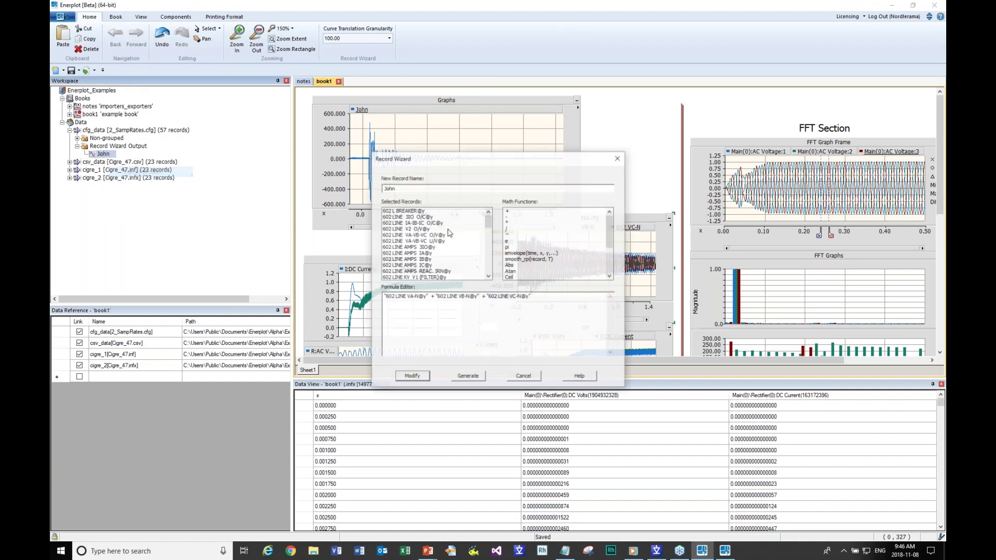
left_click_drag(611, 235, 612, 274)
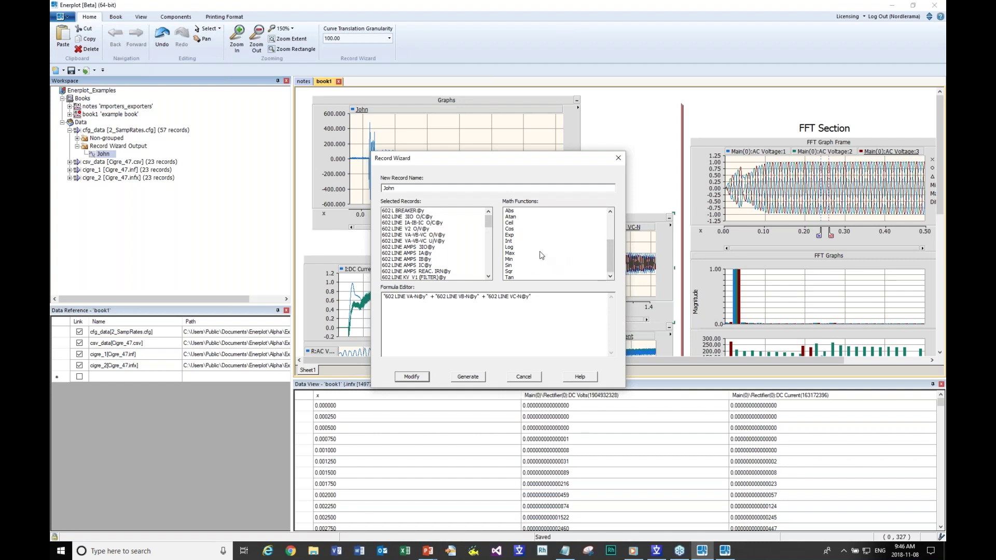
scroll(548, 256, "up", 2)
scroll(557, 250, "up", 2)
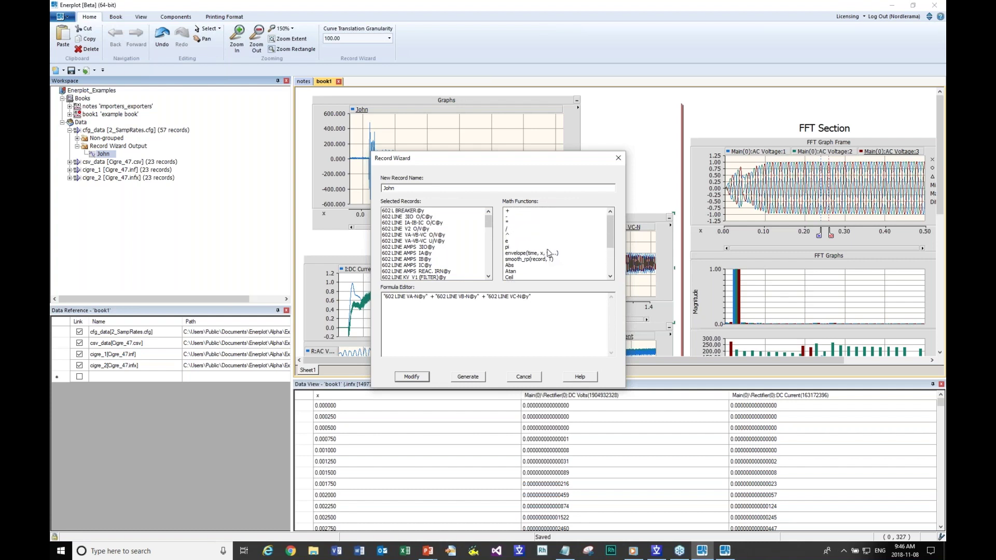
scroll(549, 255, "down", 3)
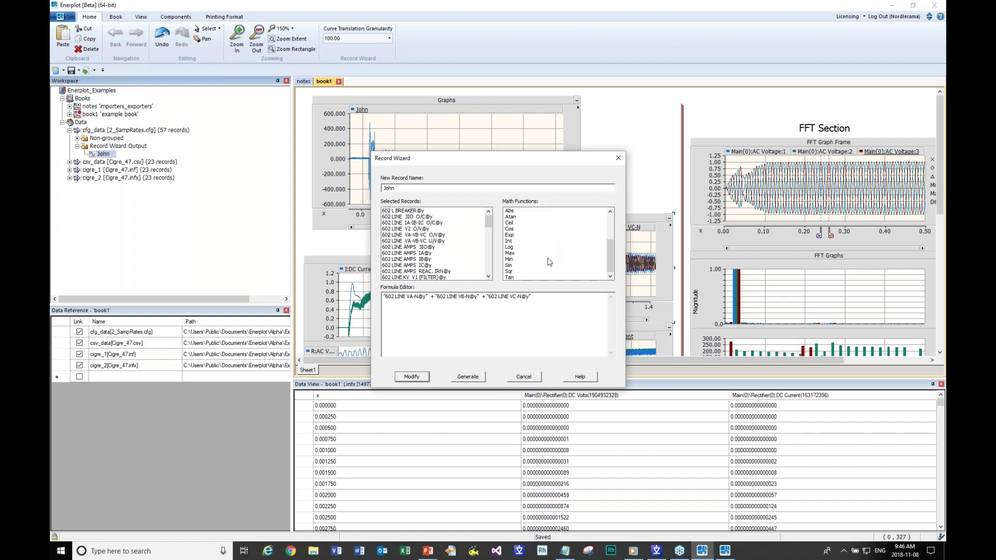
left_click(526, 377)
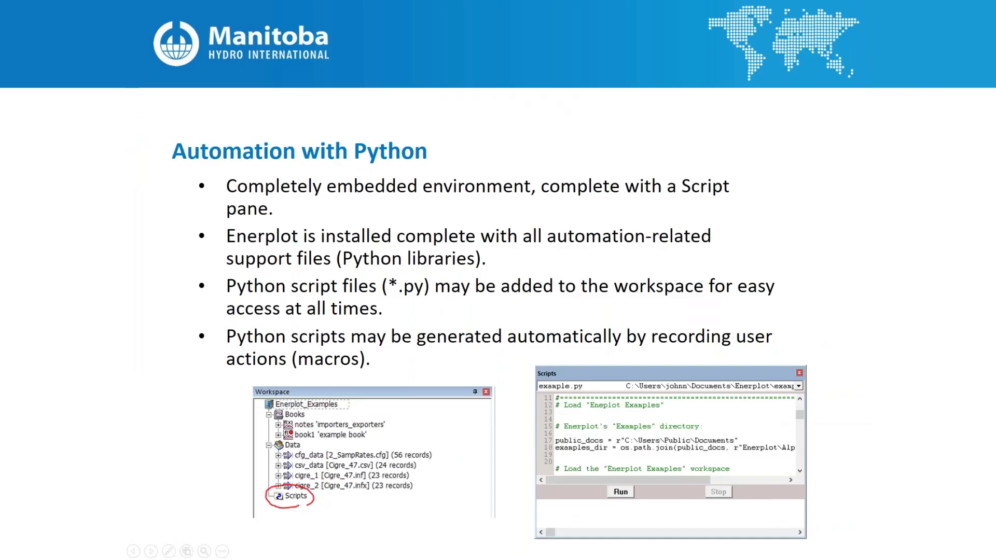
Switch to the Enerplot Alpha window with the Script_Example workspace and open the zero_seq.py script for viewing
key("alt+Tab")
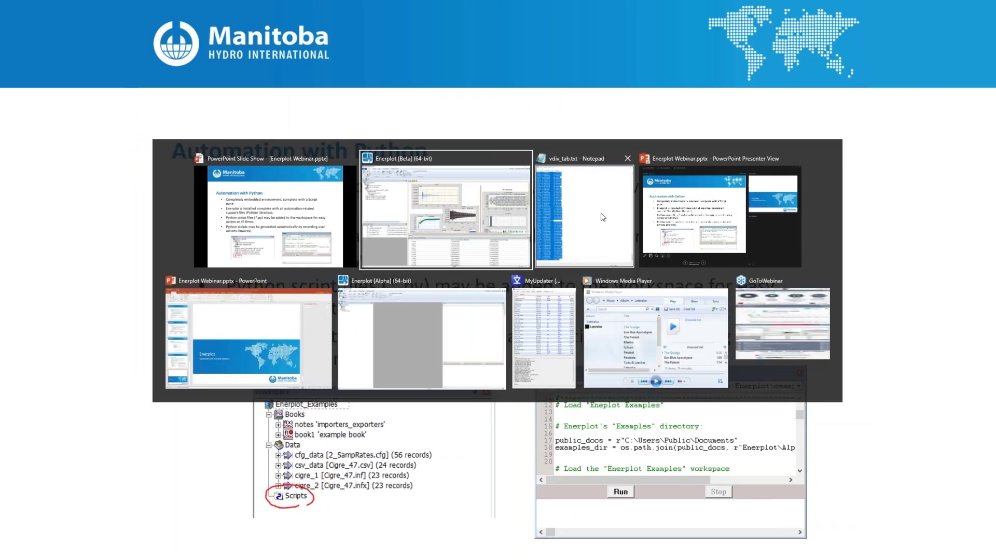
key("Tab")
key("Tab")
key("Tab")
key("Tab")
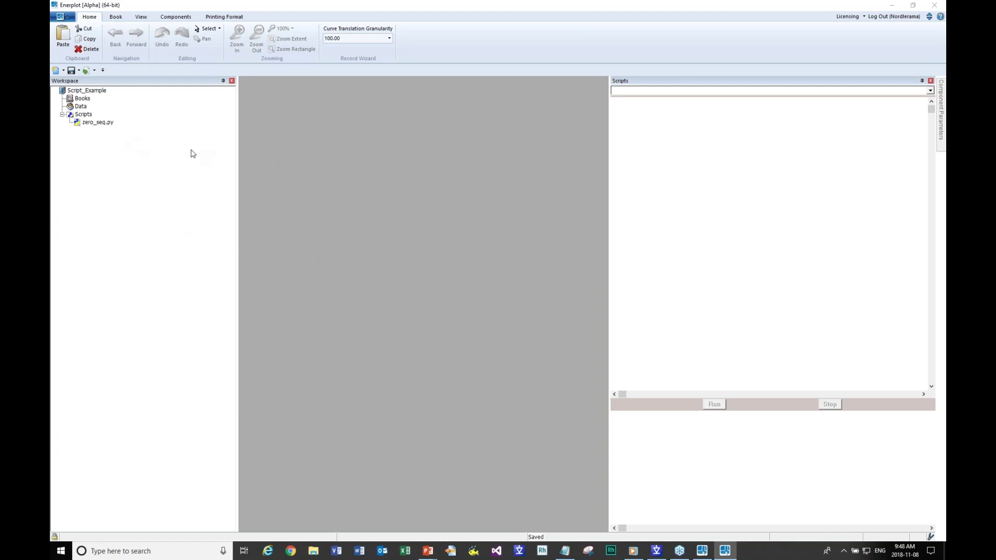
left_click(109, 126)
left_click(85, 116)
left_click(90, 123)
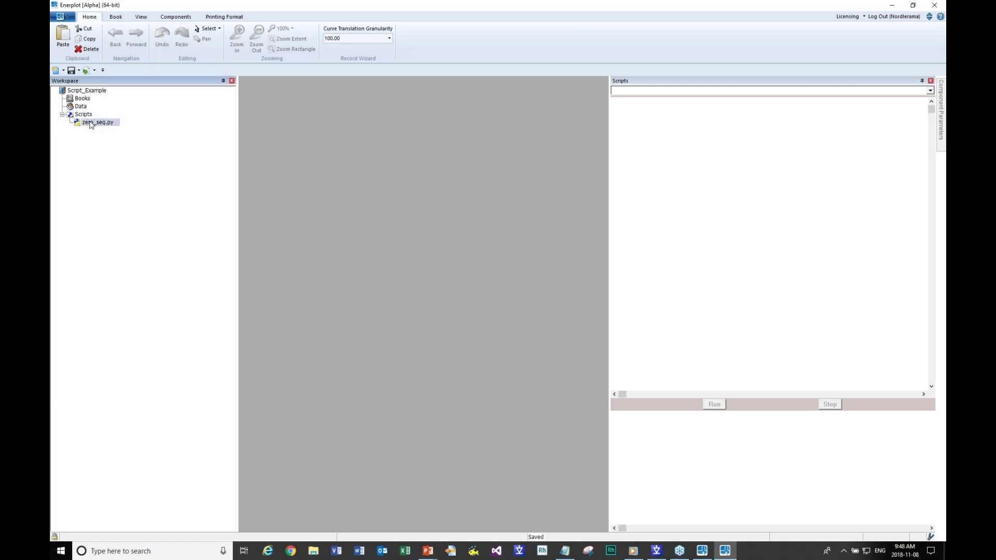
double_click(90, 124)
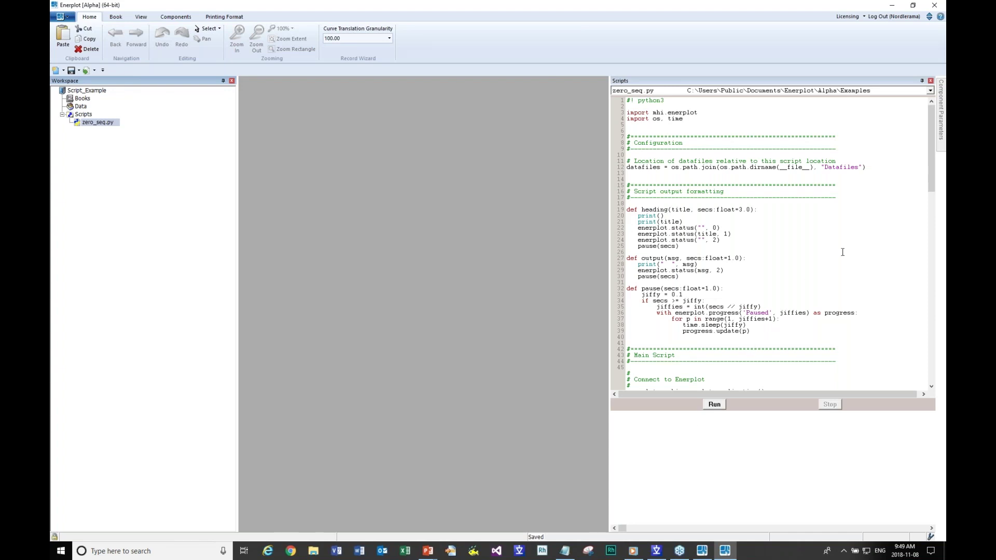
Read through zero_seq.py to its end and run it to build the ZeroSeq book with the Inverter AC Zero Sequence graph
left_click_drag(933, 149, 932, 222)
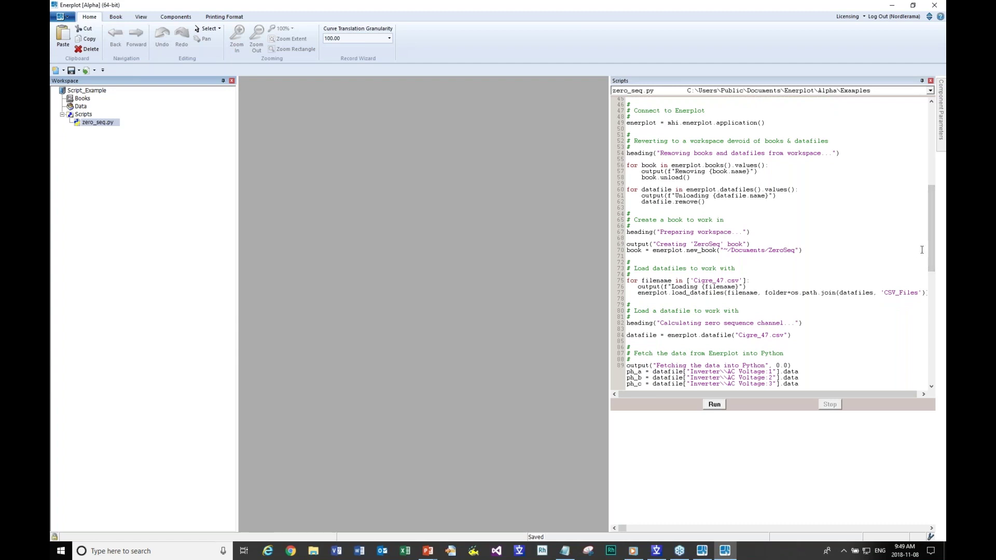
left_click_drag(928, 241, 929, 250)
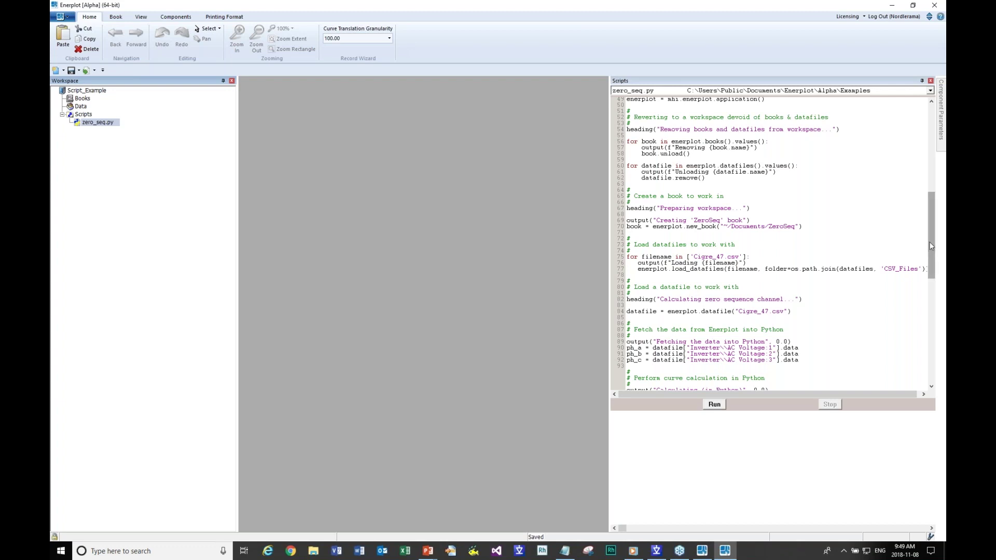
left_click_drag(930, 242, 938, 277)
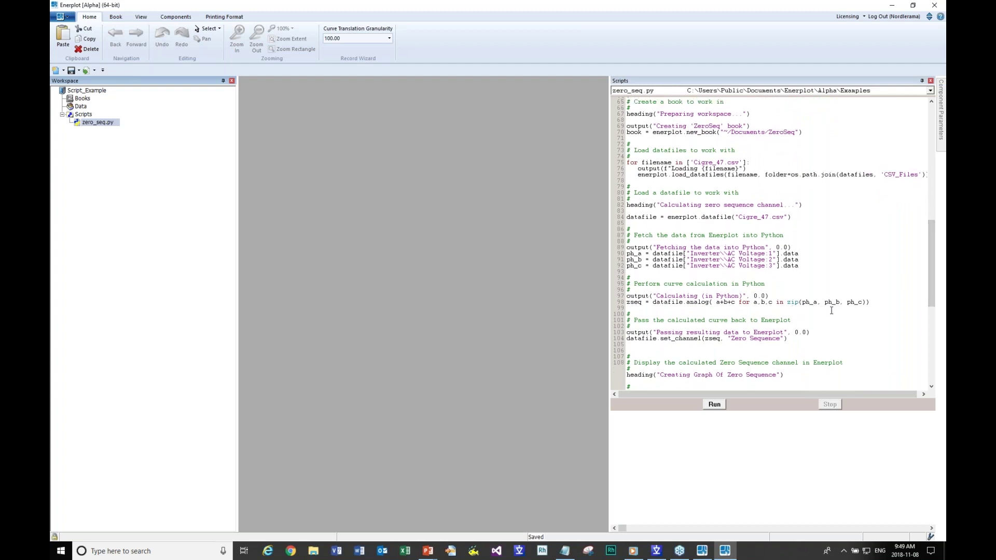
scroll(832, 314, "down", 4)
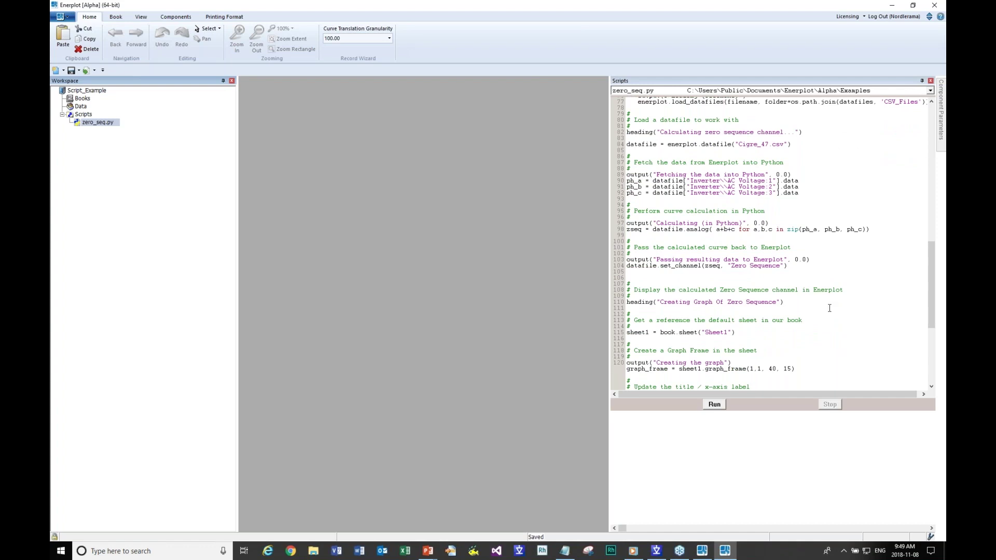
scroll(831, 309, "down", 1)
scroll(830, 308, "down", 1)
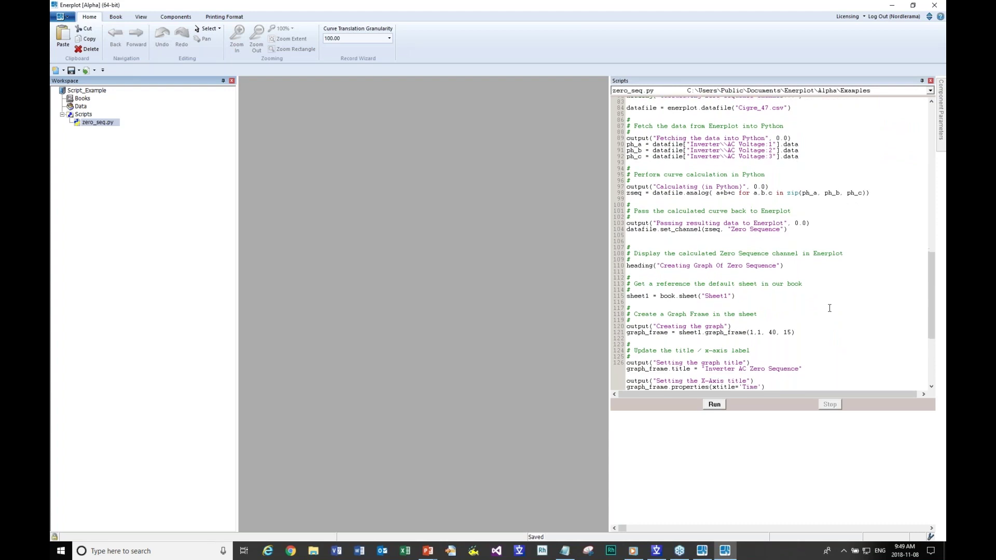
scroll(830, 308, "down", 1)
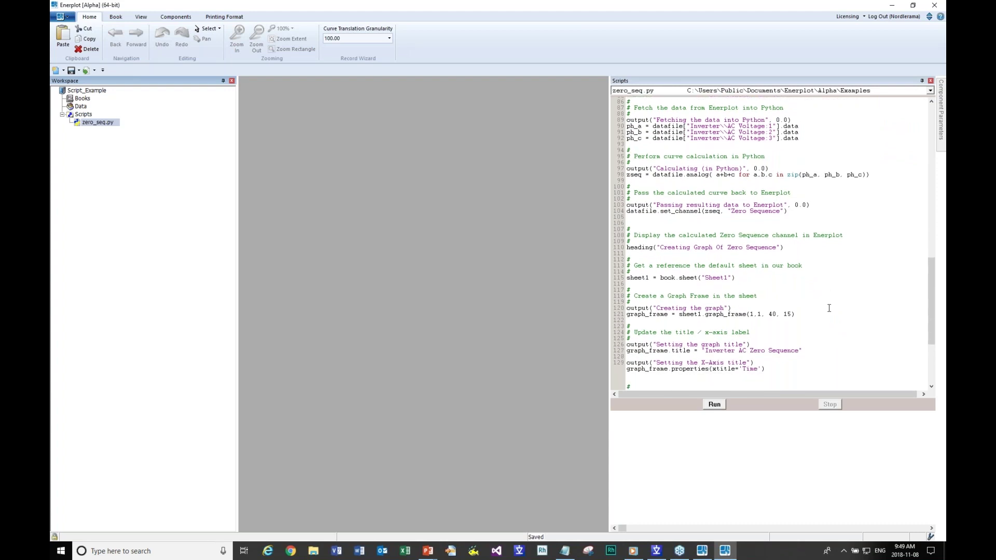
scroll(825, 350, "down", 6)
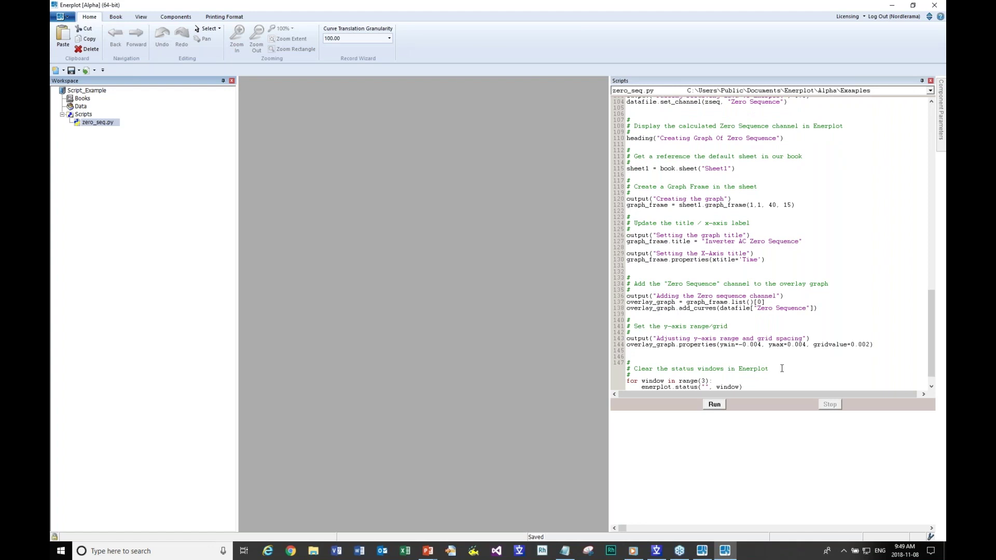
left_click(720, 405)
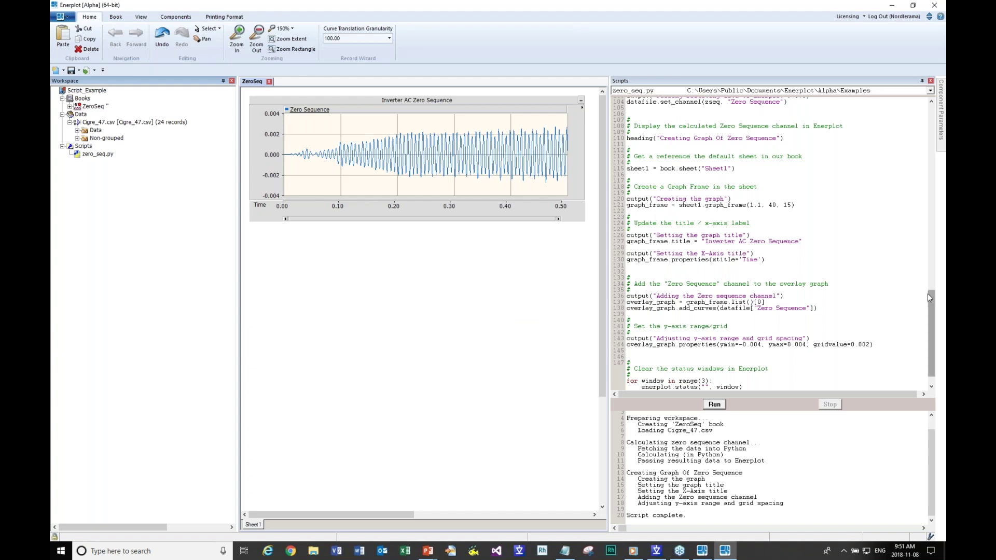
Switch back to the PowerPoint slide show and advance to the Question and Answer Session slide
key("alt+Tab")
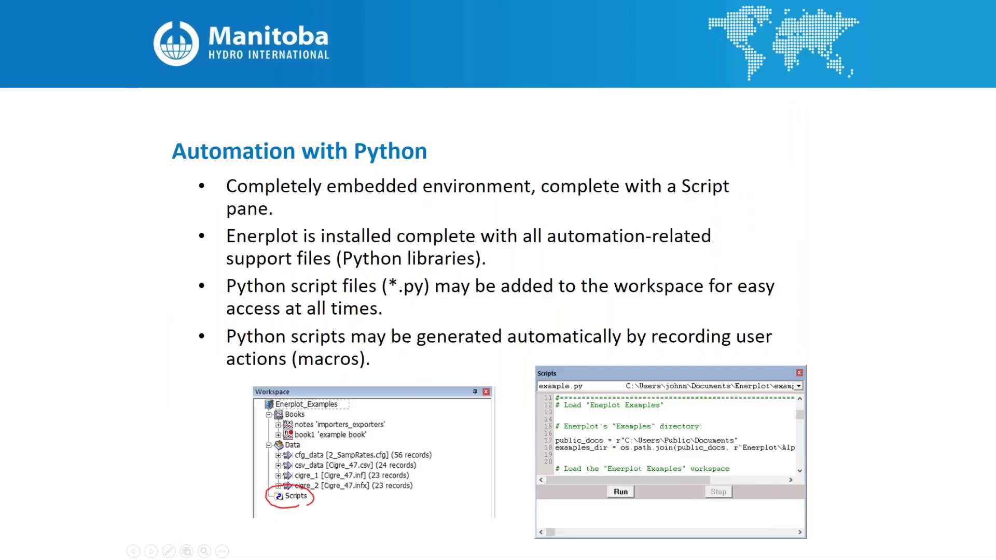
left_click(803, 211)
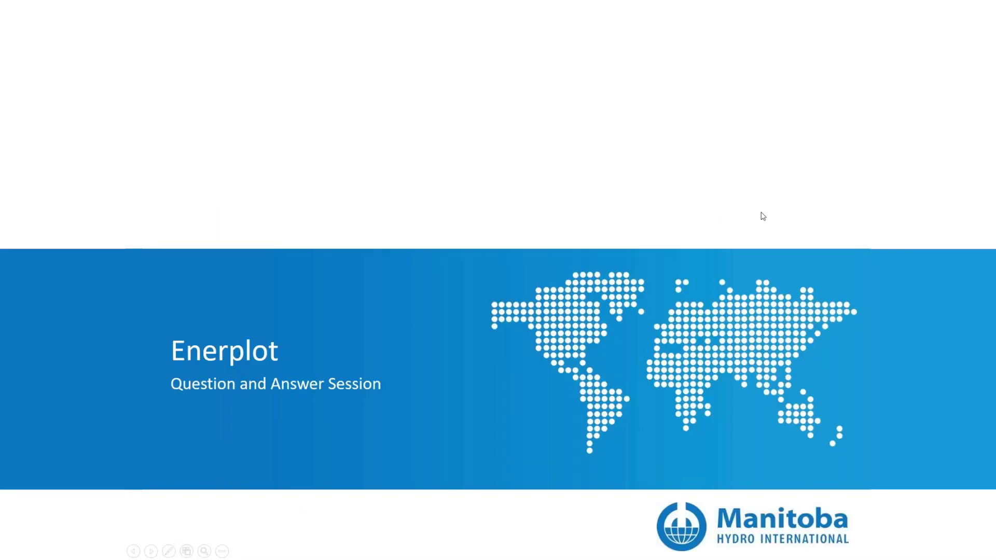